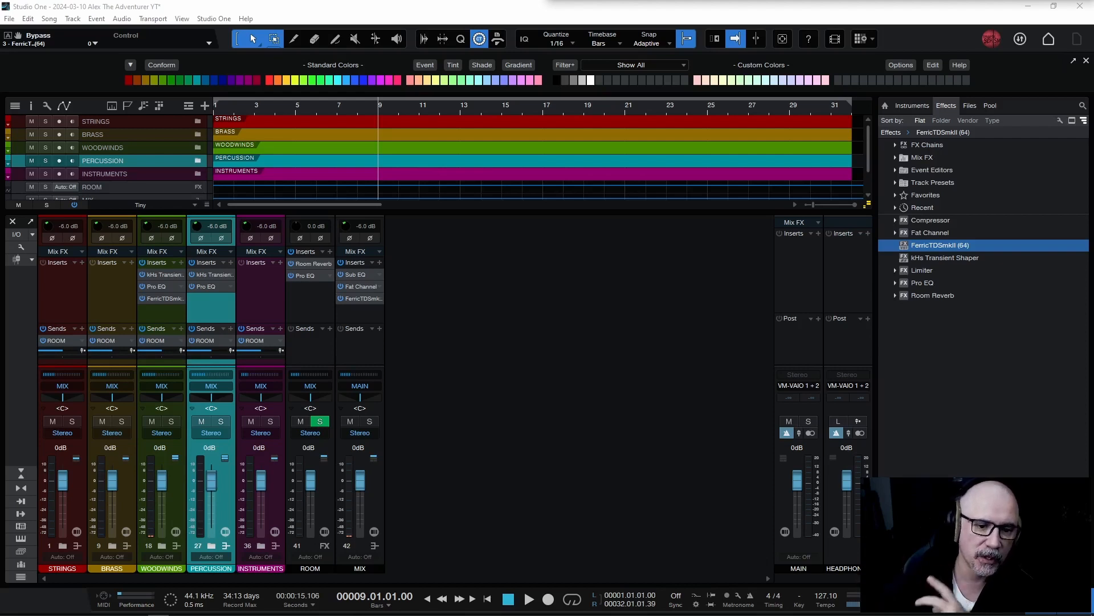
- Enable the LMF band in the PERCUSSION channel's Pro EQ, switch it off and on to compare, and close the plug-in
click(548, 359)
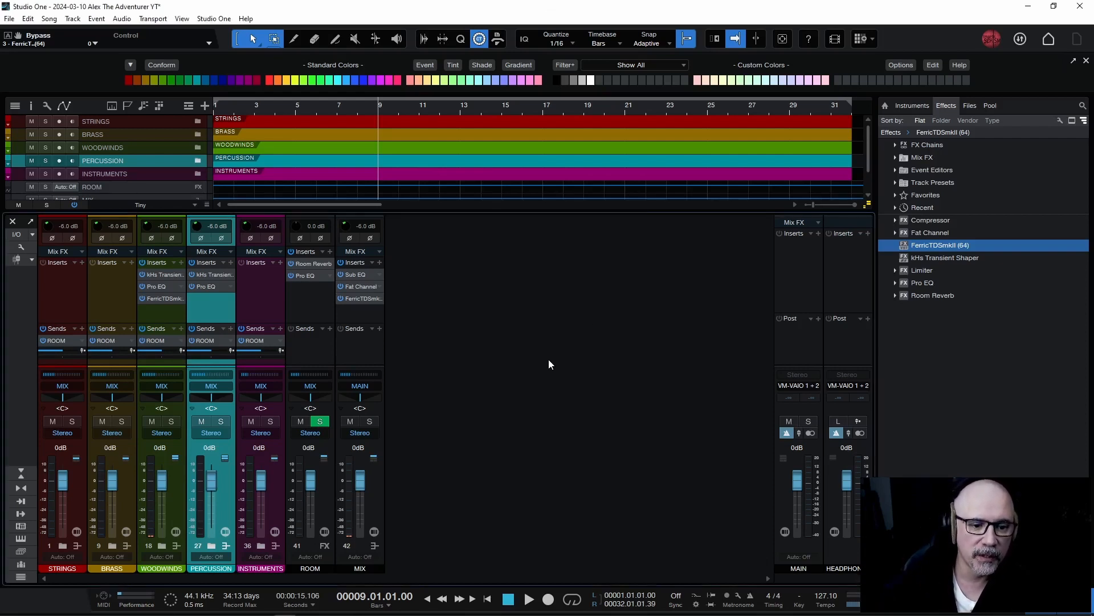
click(203, 287)
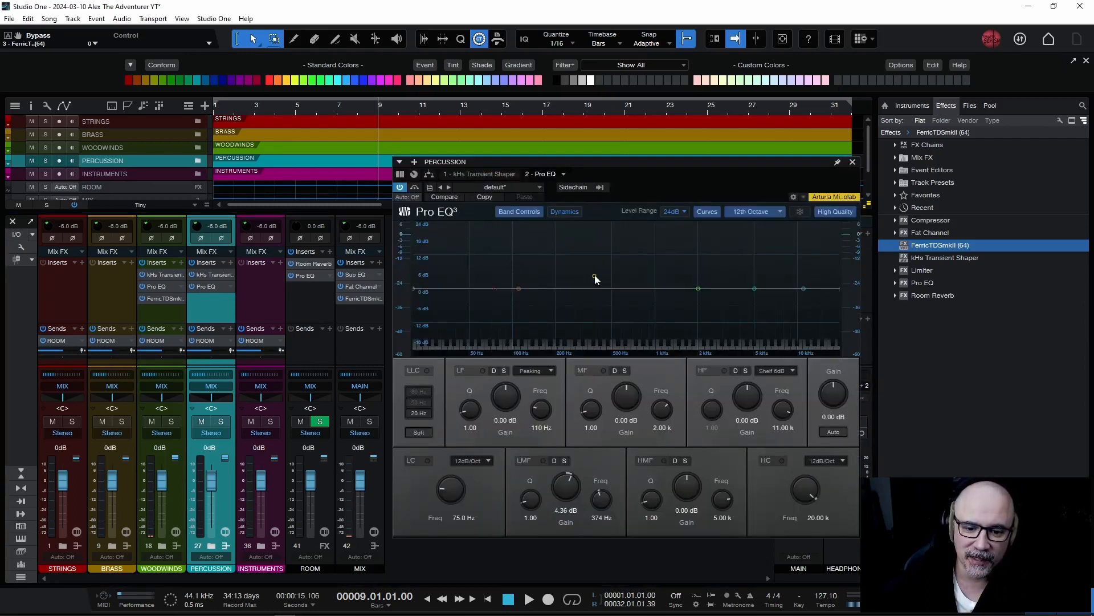
click(594, 275)
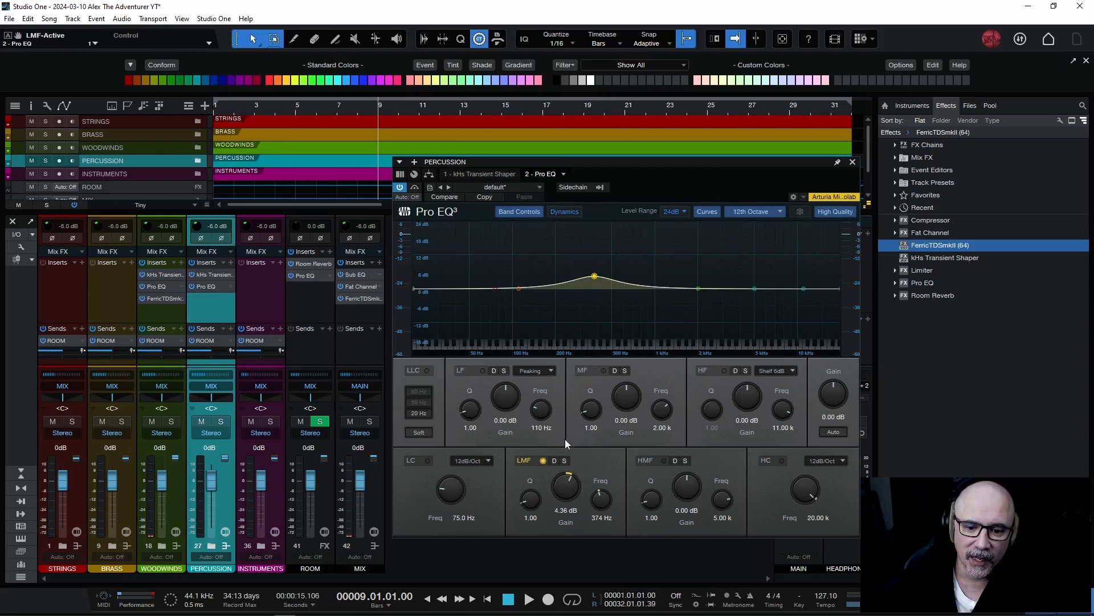
click(545, 459)
click(545, 459)
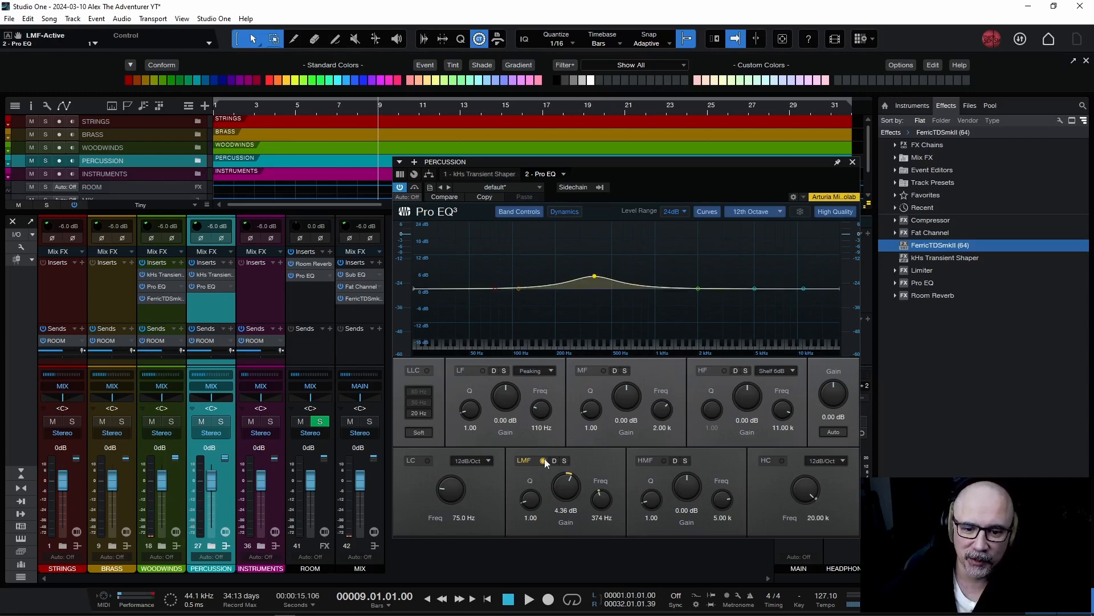
click(545, 460)
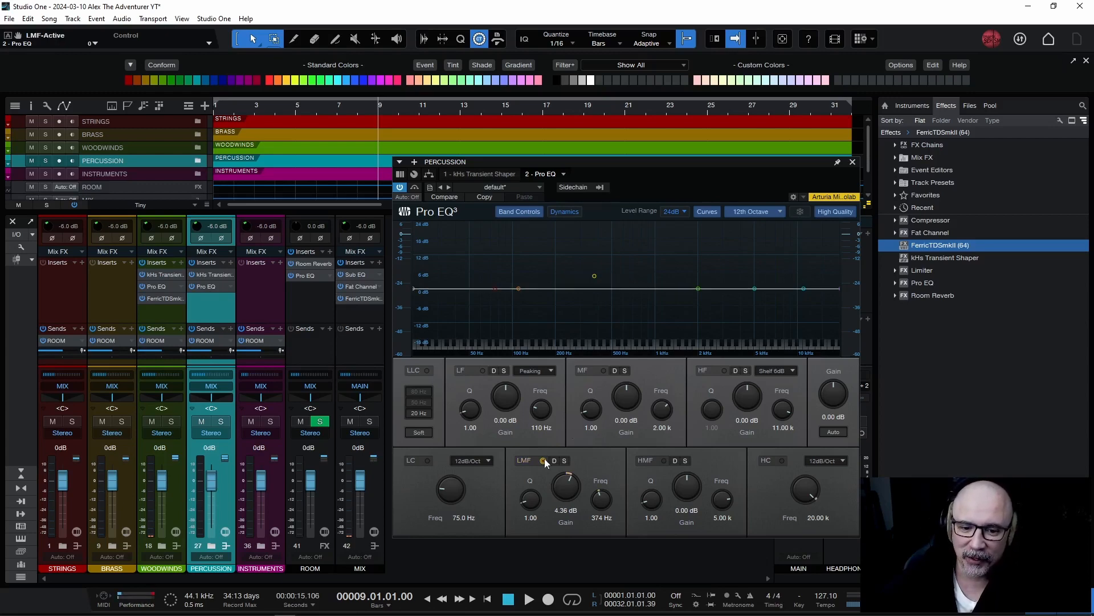
click(545, 459)
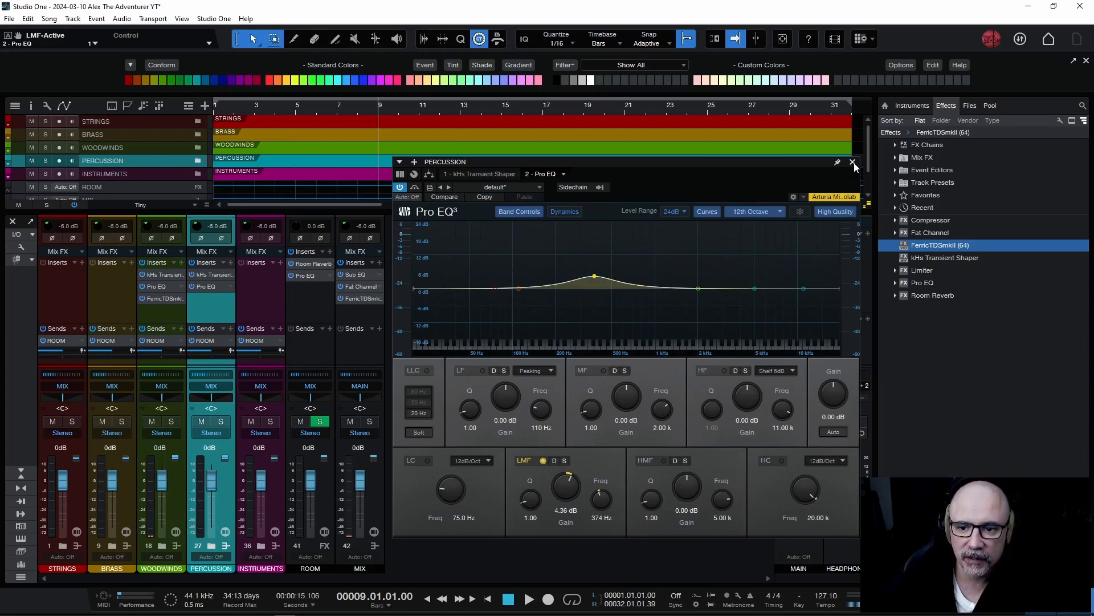
click(543, 460)
click(543, 460)
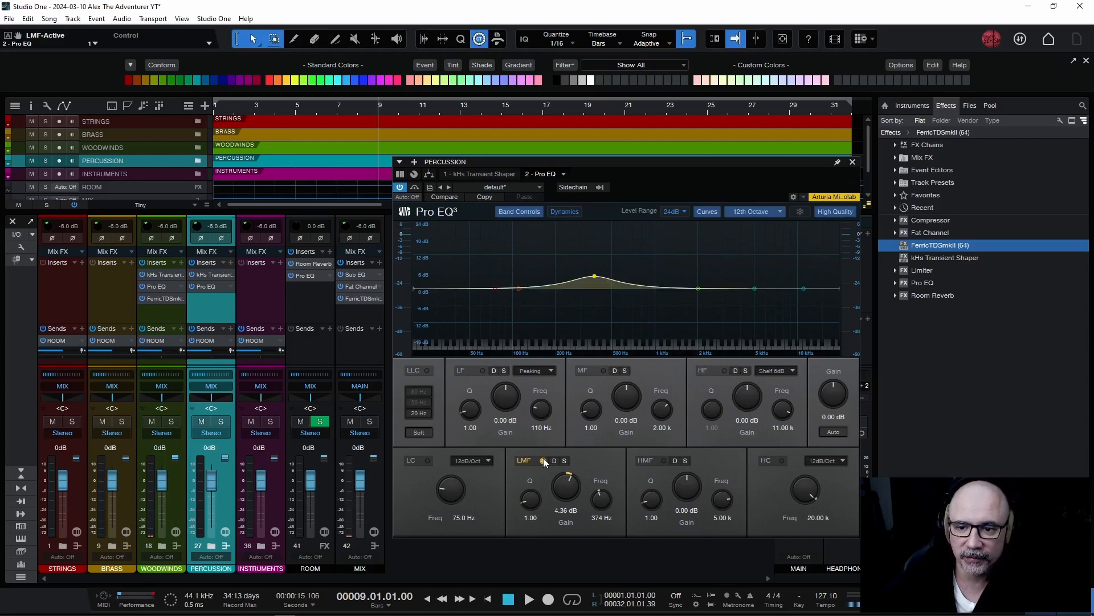
click(853, 162)
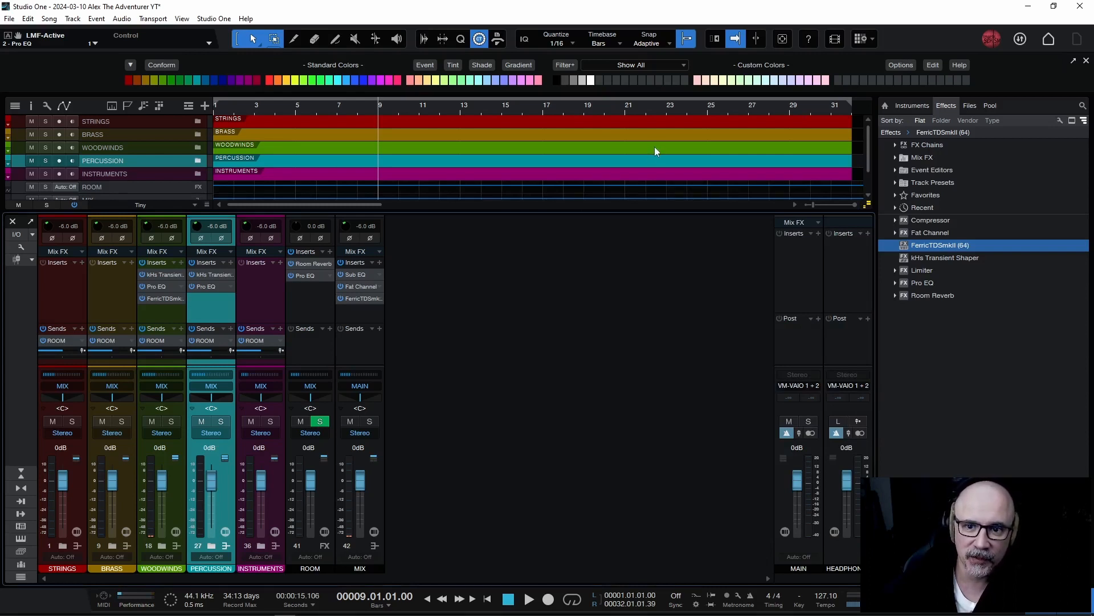
- Expand the INSTRUMENTS folder to reveal its tracks, and play the song from bar 2
click(8, 180)
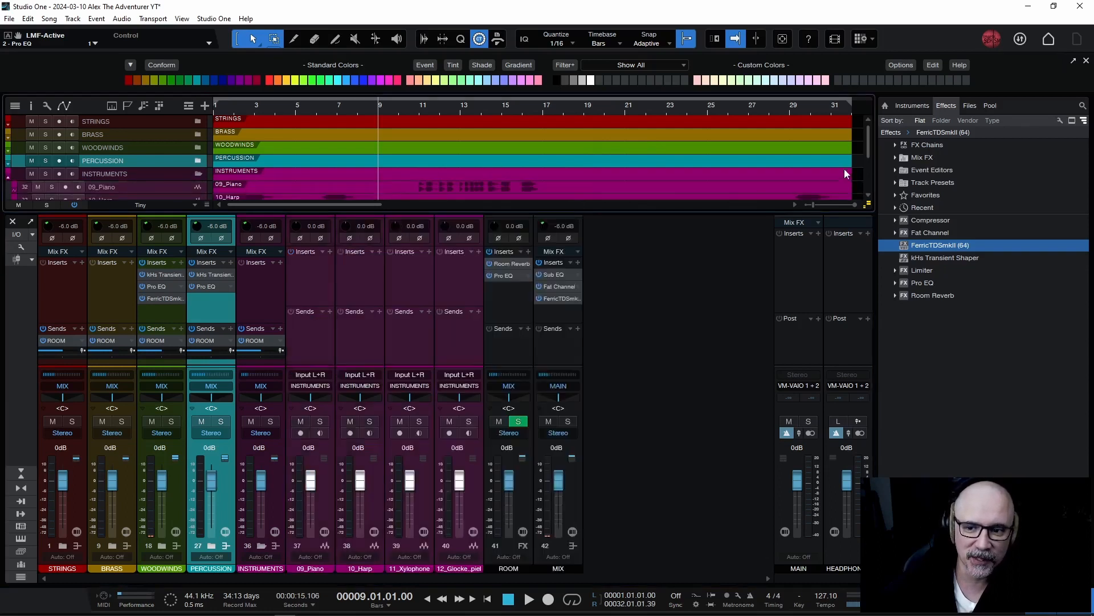
drag(867, 145, 867, 152)
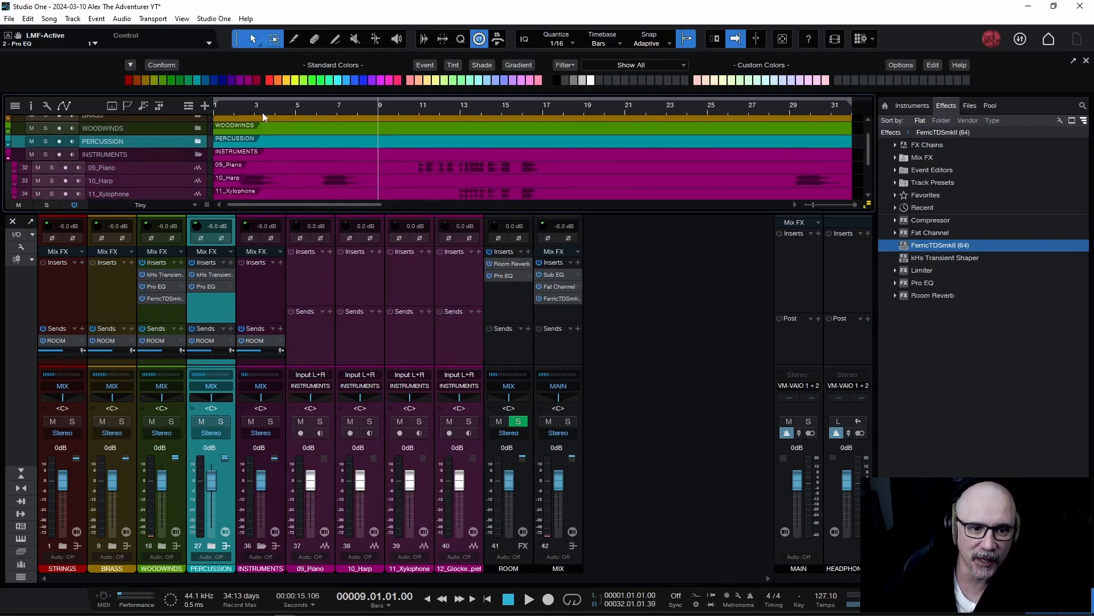
click(233, 105)
key(space)
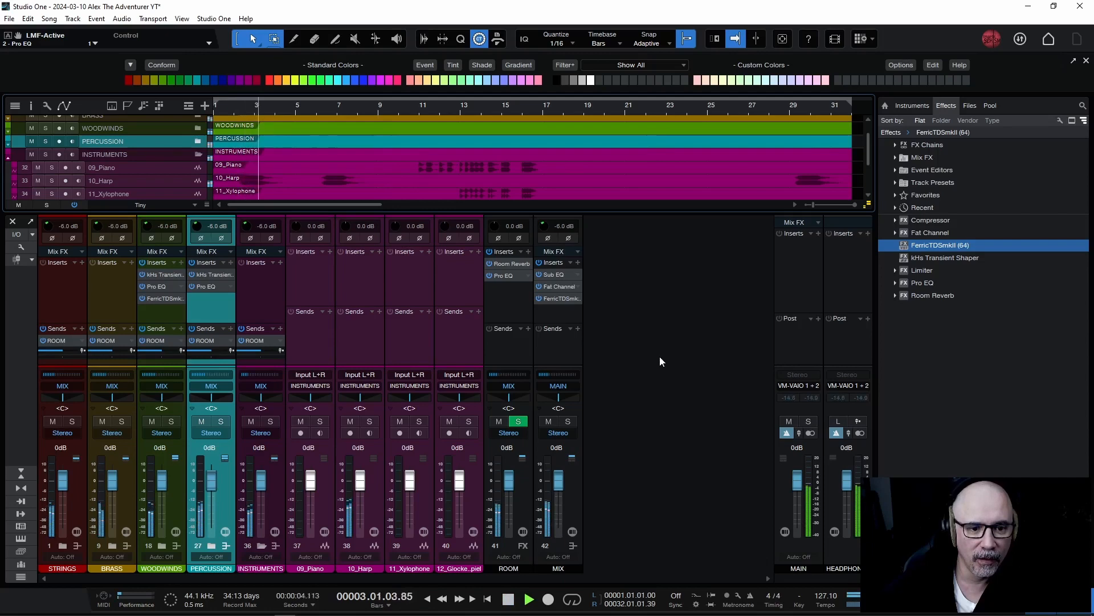
key(space)
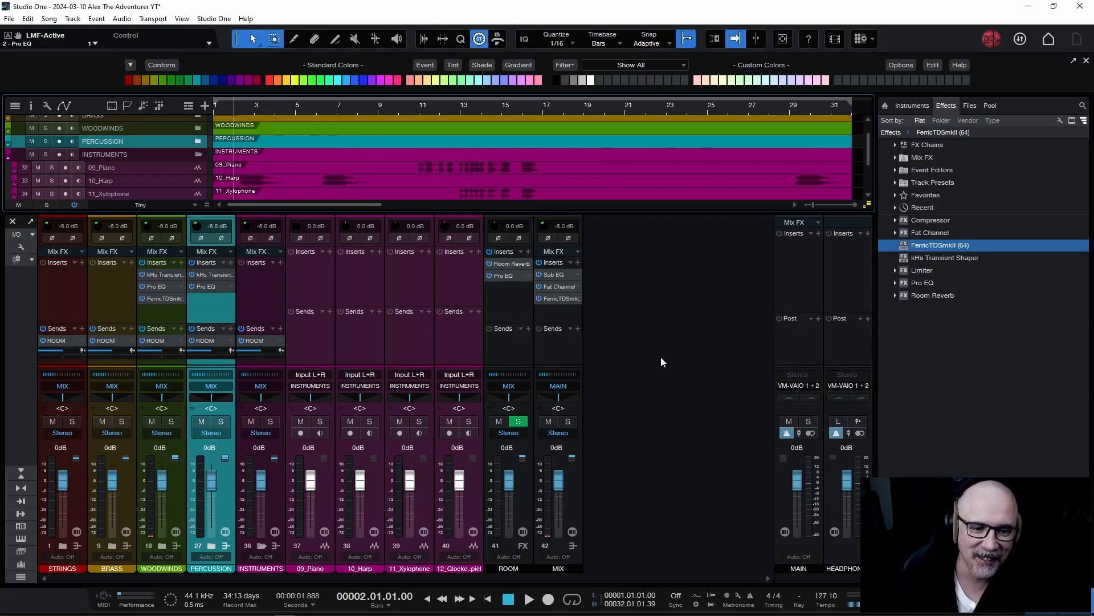
- Try the 10_Harp channel volume at +3.7 dB during playback from bar 2, and reset it to 0 dB
click(251, 286)
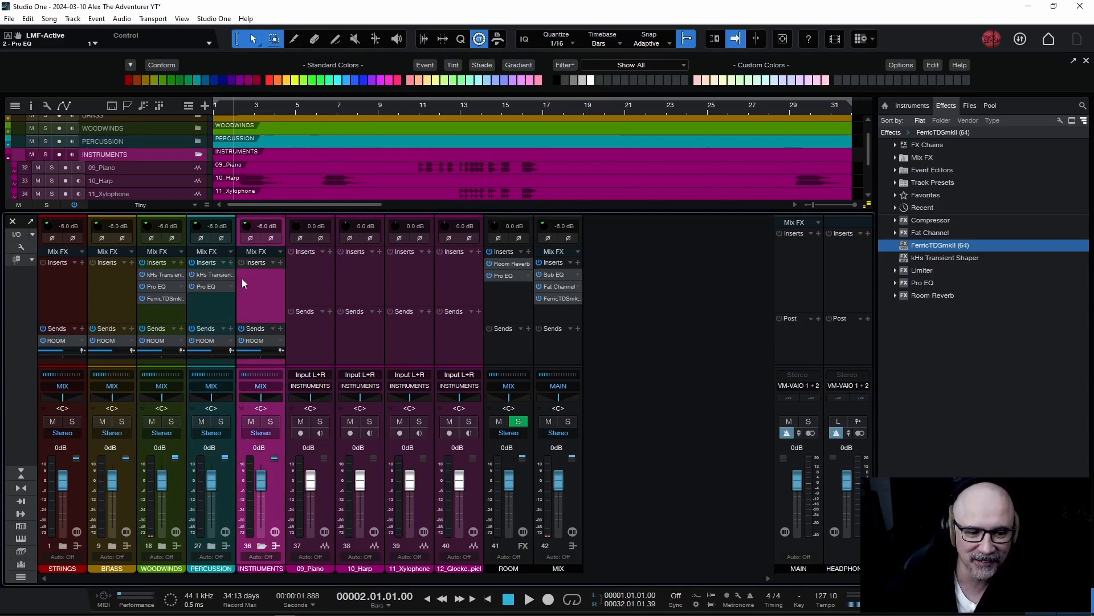
click(359, 286)
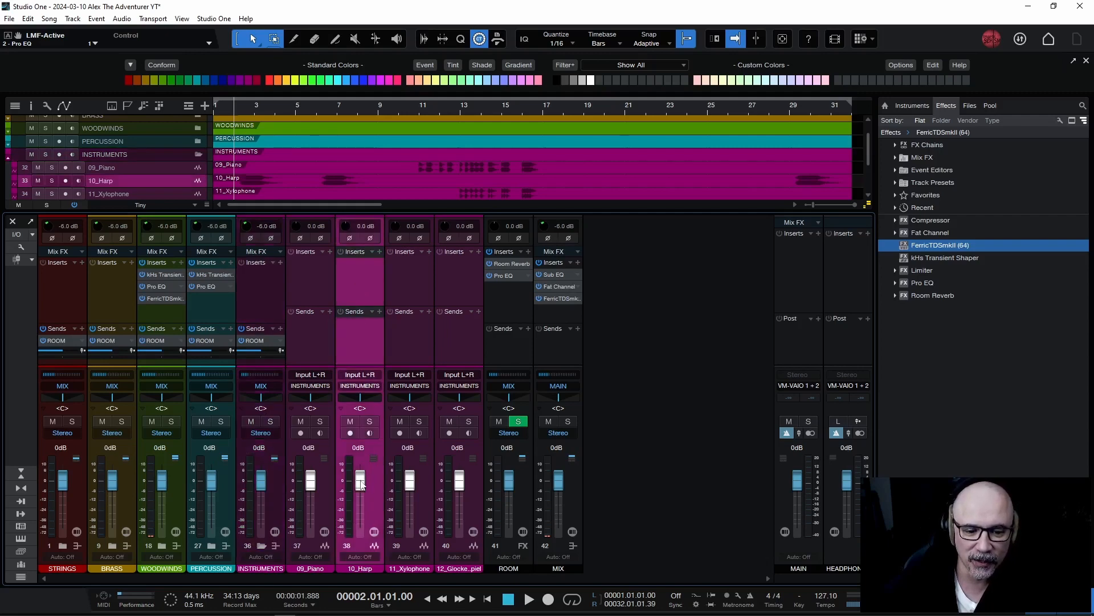
drag(361, 484, 362, 480)
key(space)
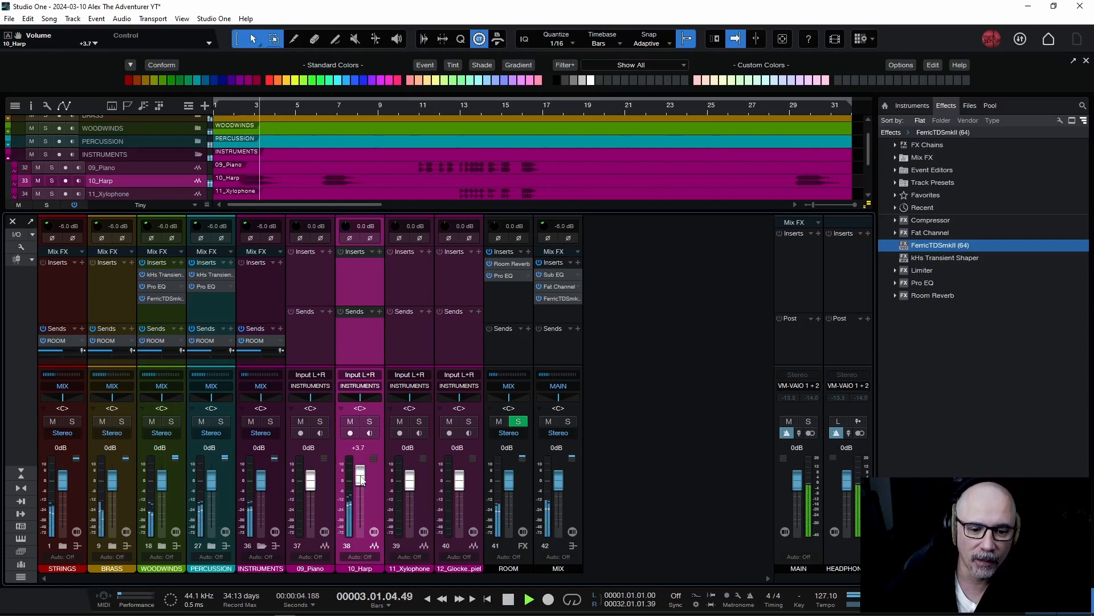
alt+click(360, 476)
key(space)
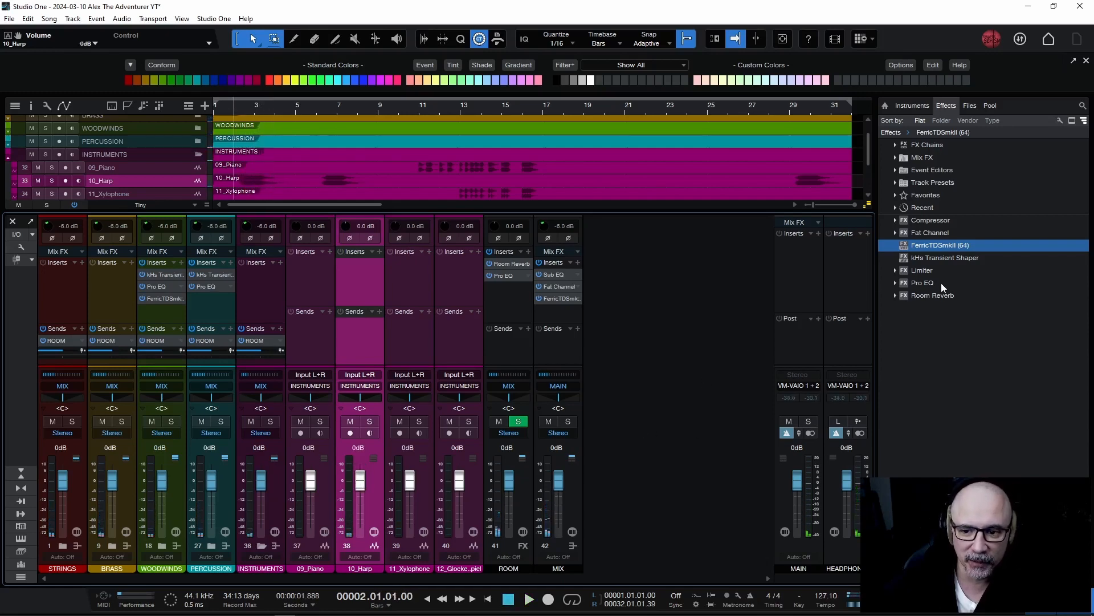
- Insert a Pro EQ on the 10_Harp channel and play the passage from bar 2 to examine the harp's frequency spectrum
drag(929, 281, 359, 283)
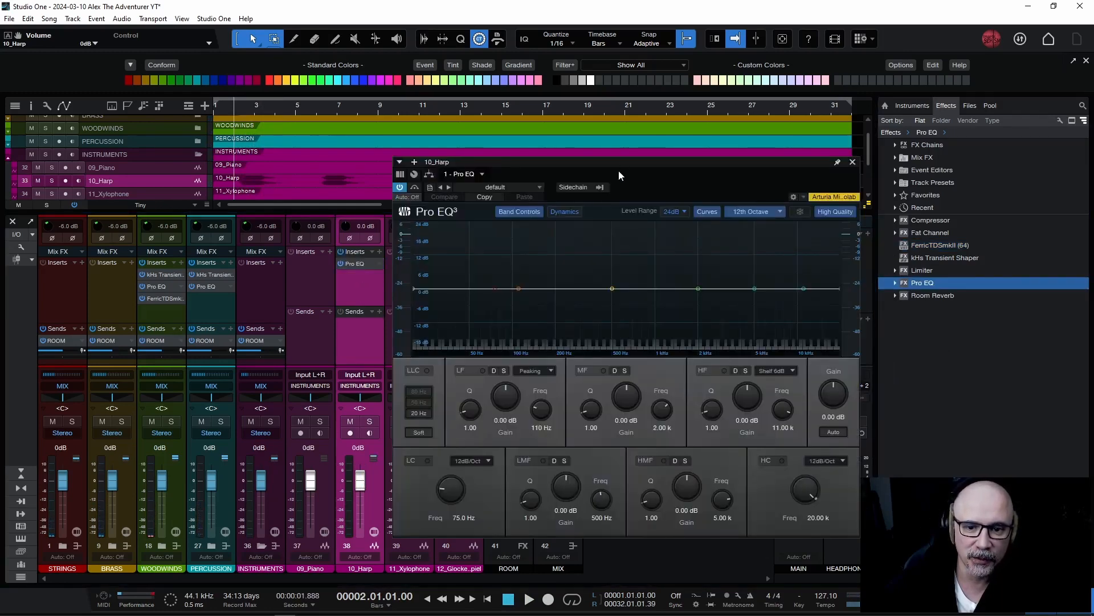
drag(621, 164, 555, 133)
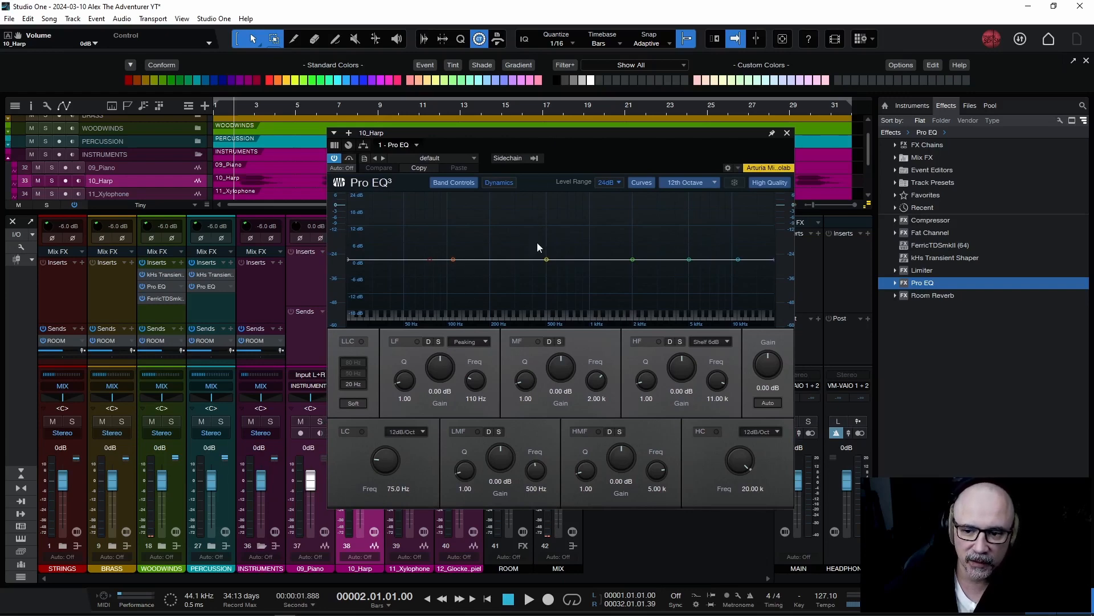
key(space)
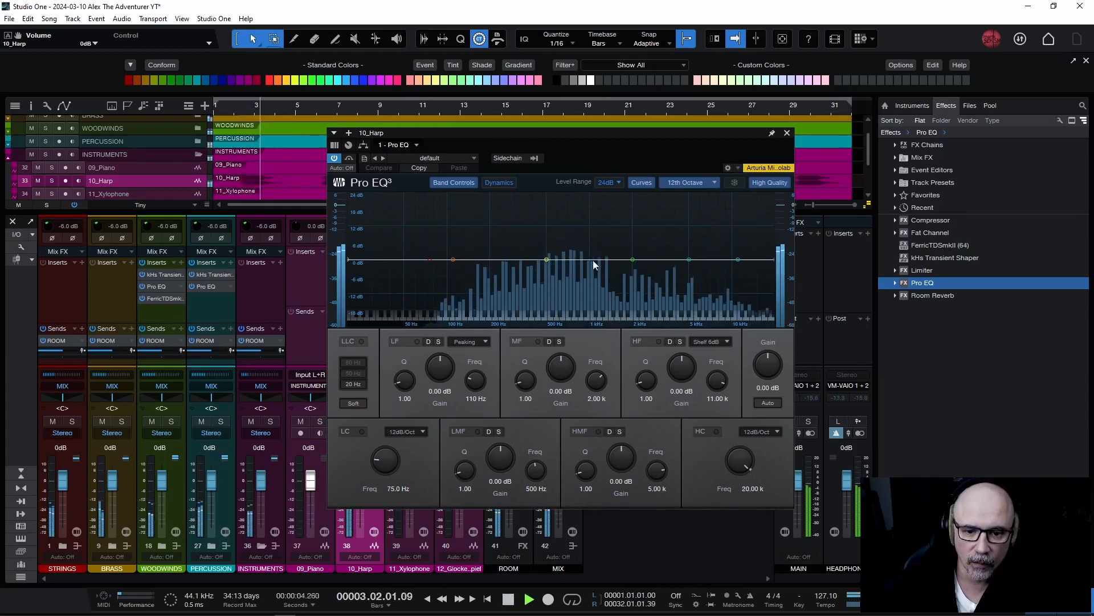
key(space)
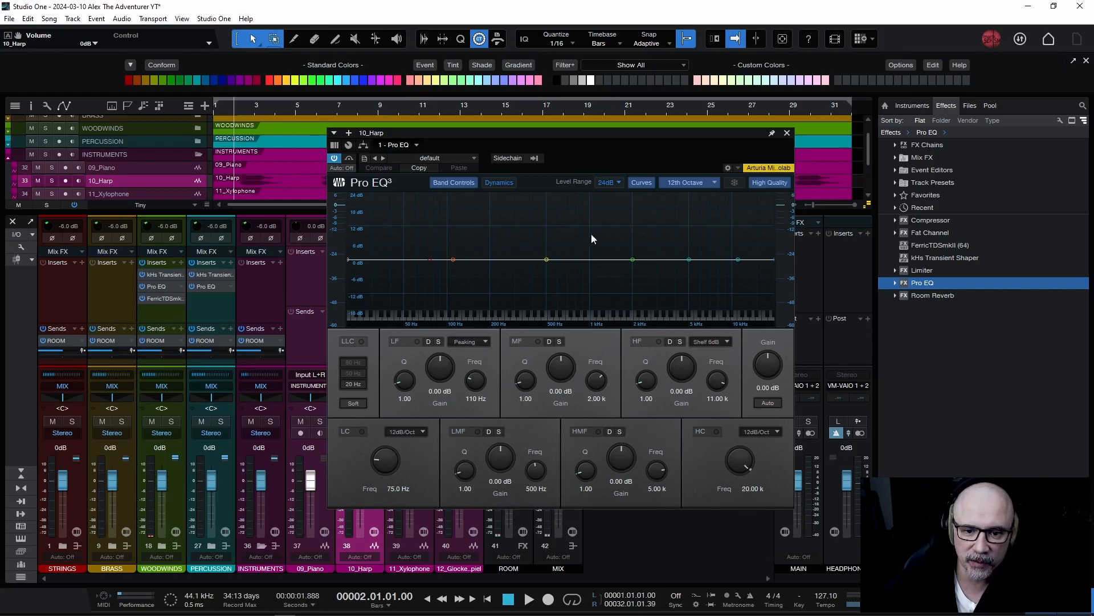
key(space)
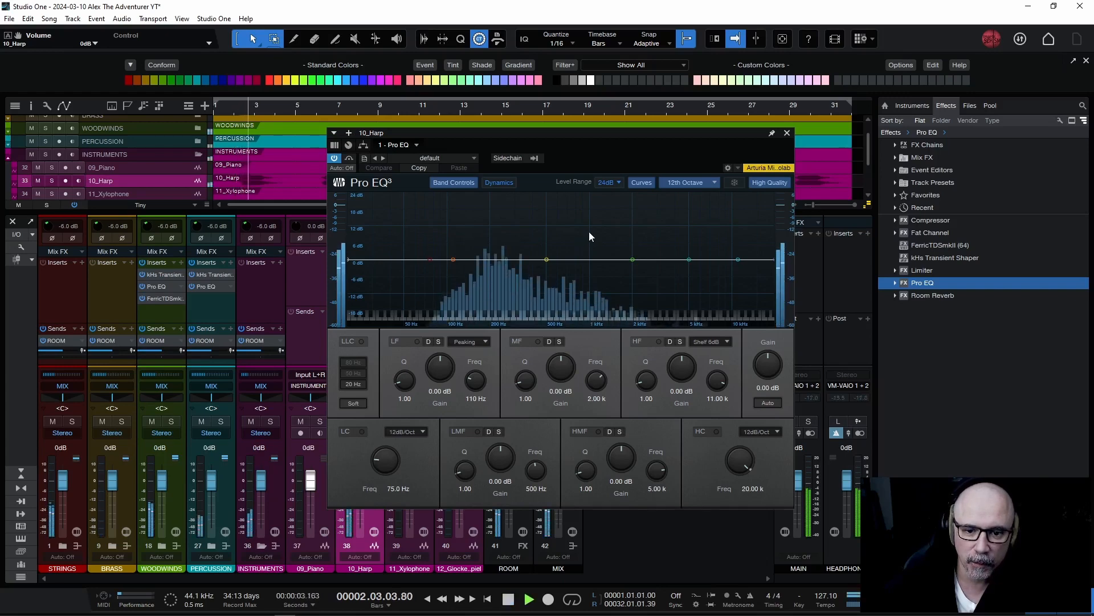
key(space)
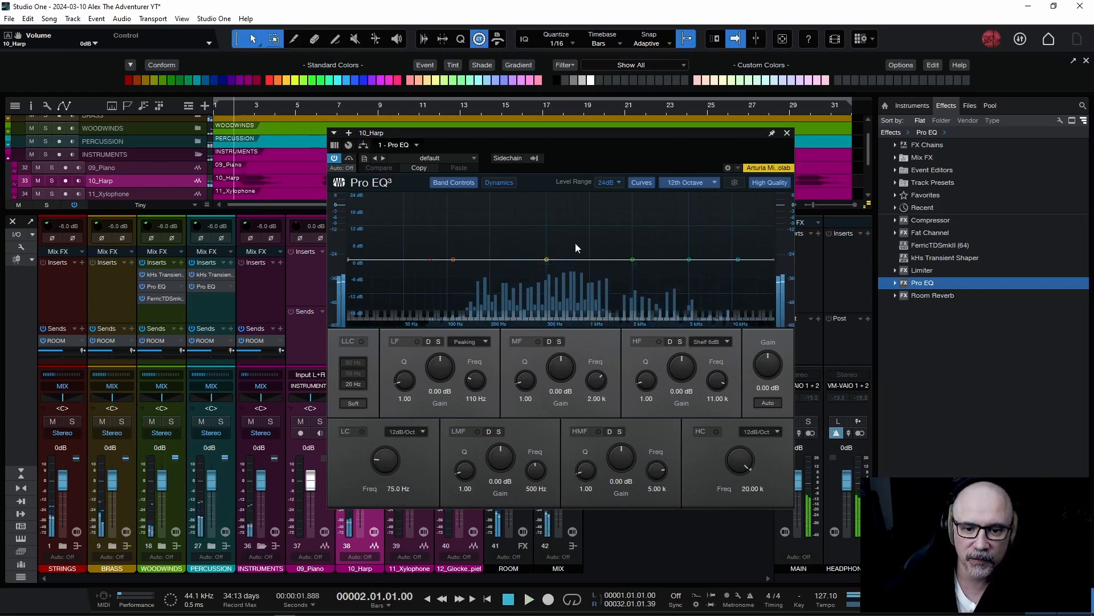
- Boost the harp's LMF band by 4.76 dB at 1.00 kHz, and play the passage from bar 2 to hear it
drag(548, 260, 591, 247)
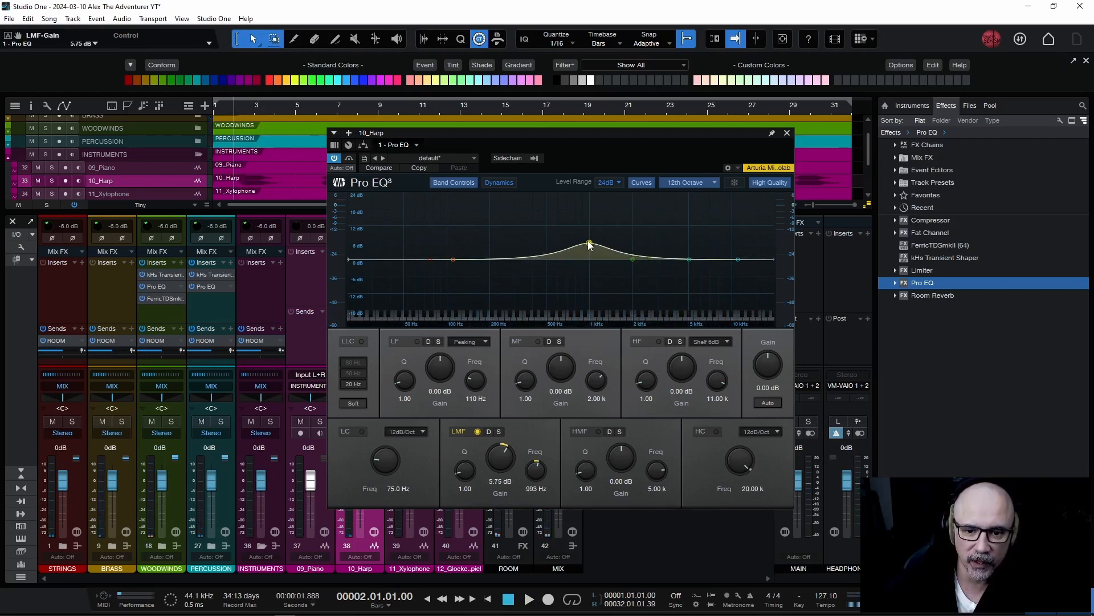
drag(590, 245, 590, 247)
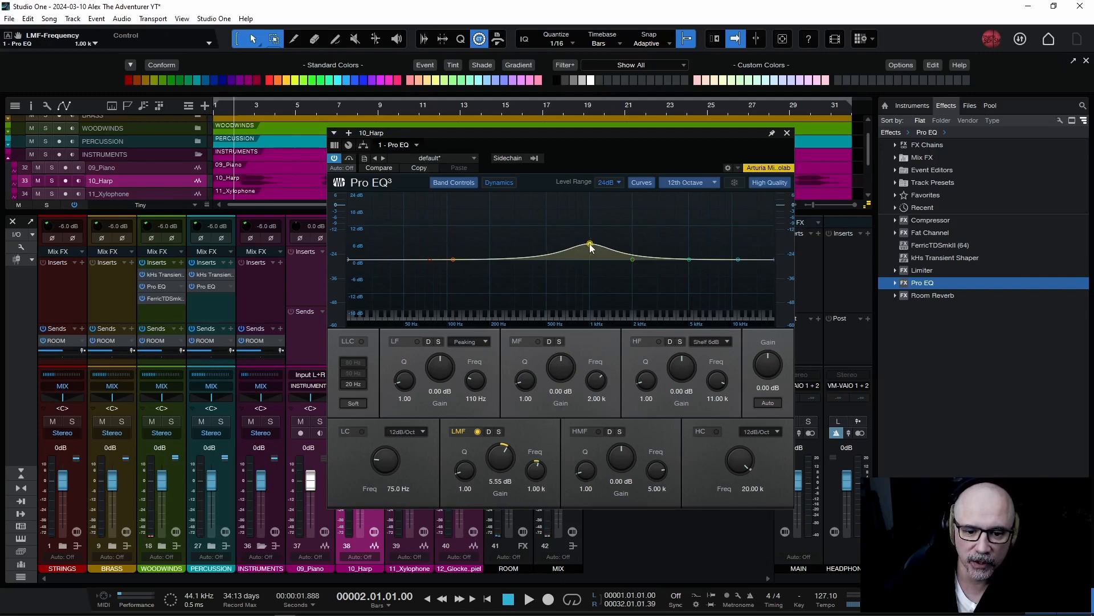
drag(590, 247, 591, 249)
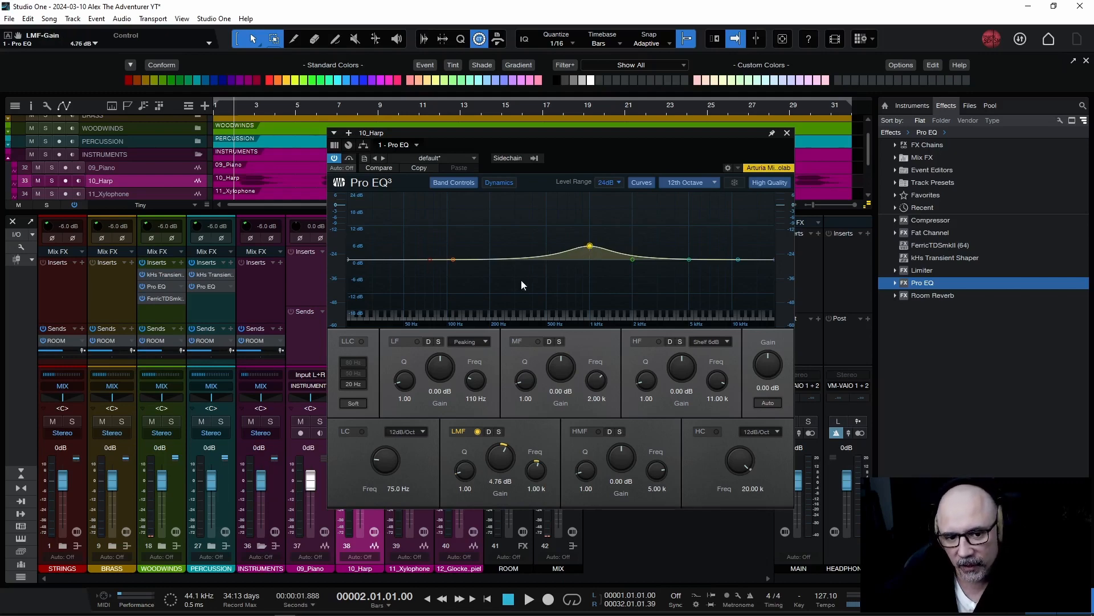
key(space)
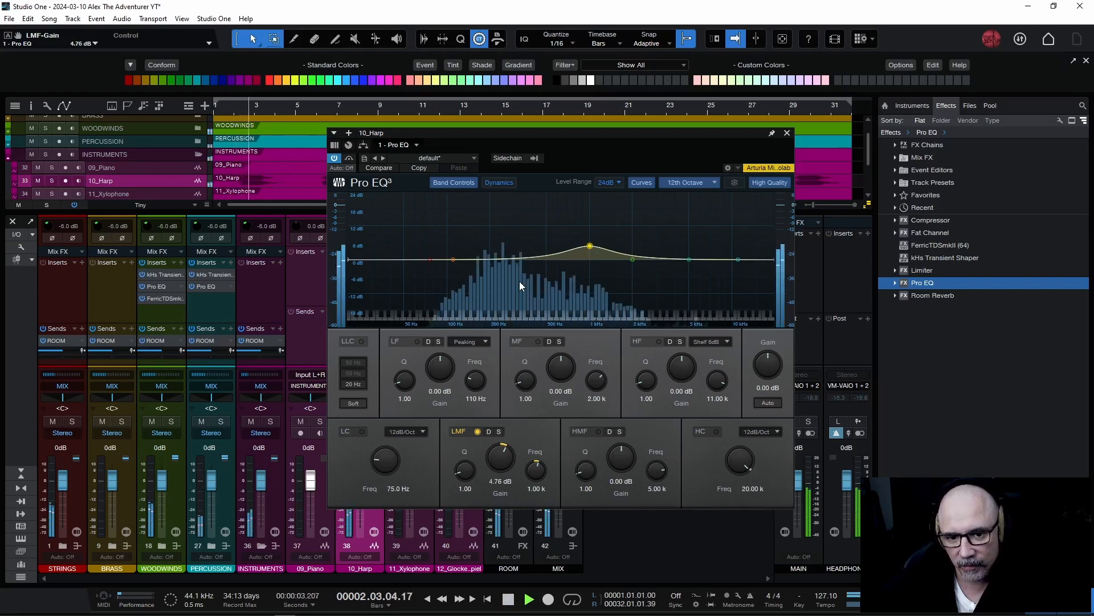
key(space)
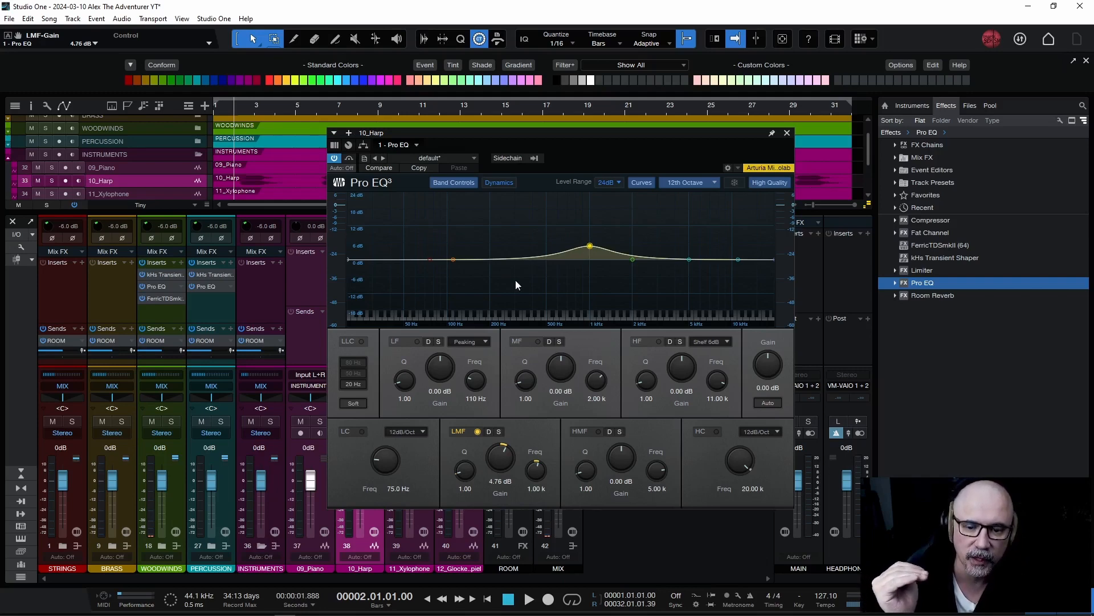
key(space)
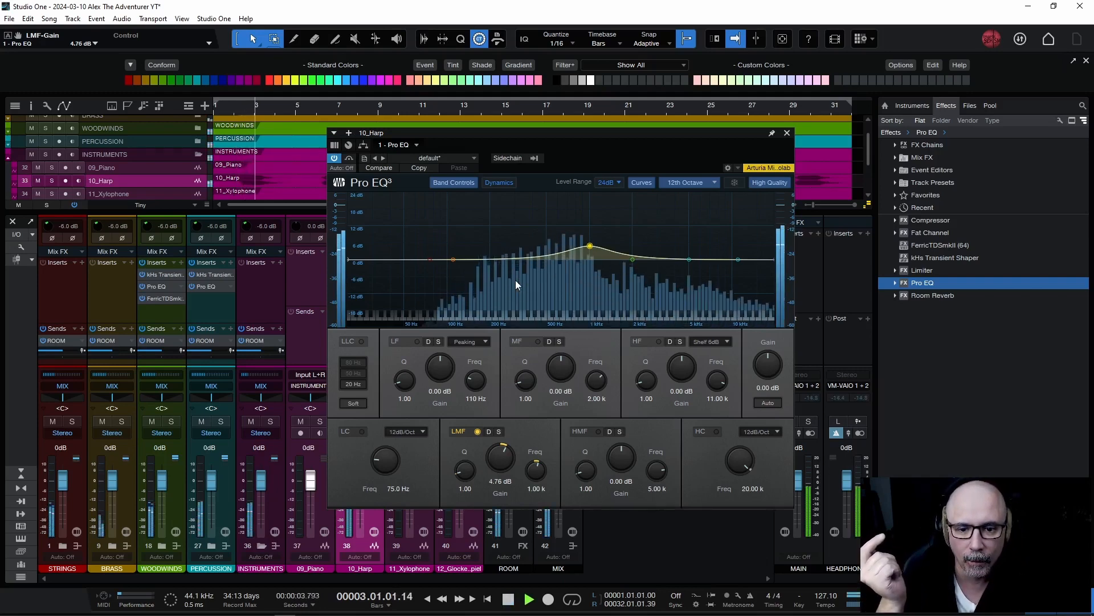
key(space)
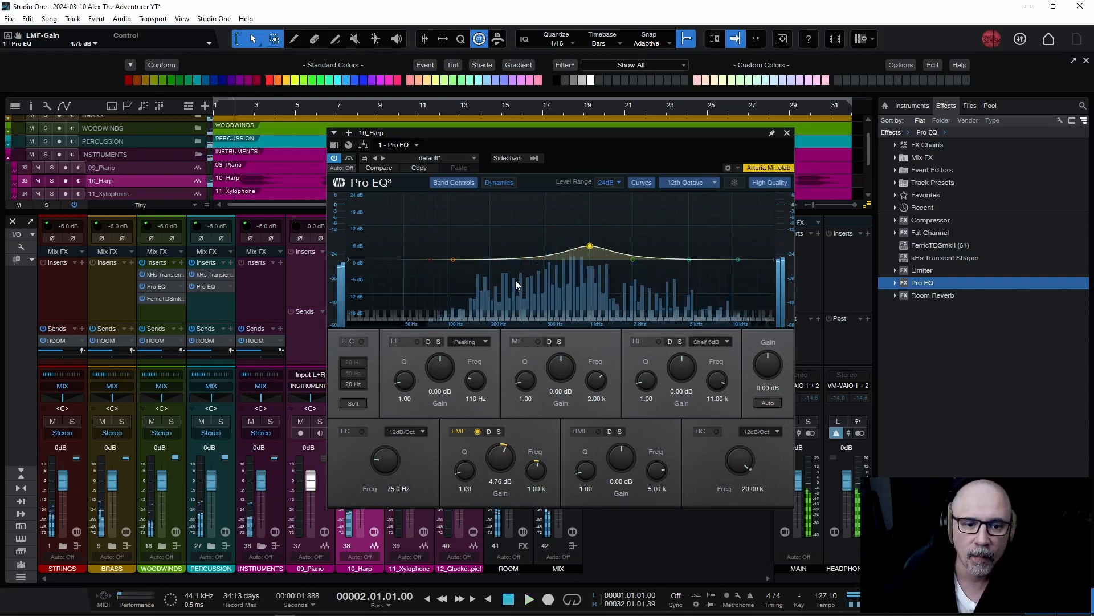
- Compare the harp passage with the Pro EQ bypassed and active, leaving the bypass off
click(350, 159)
key(space)
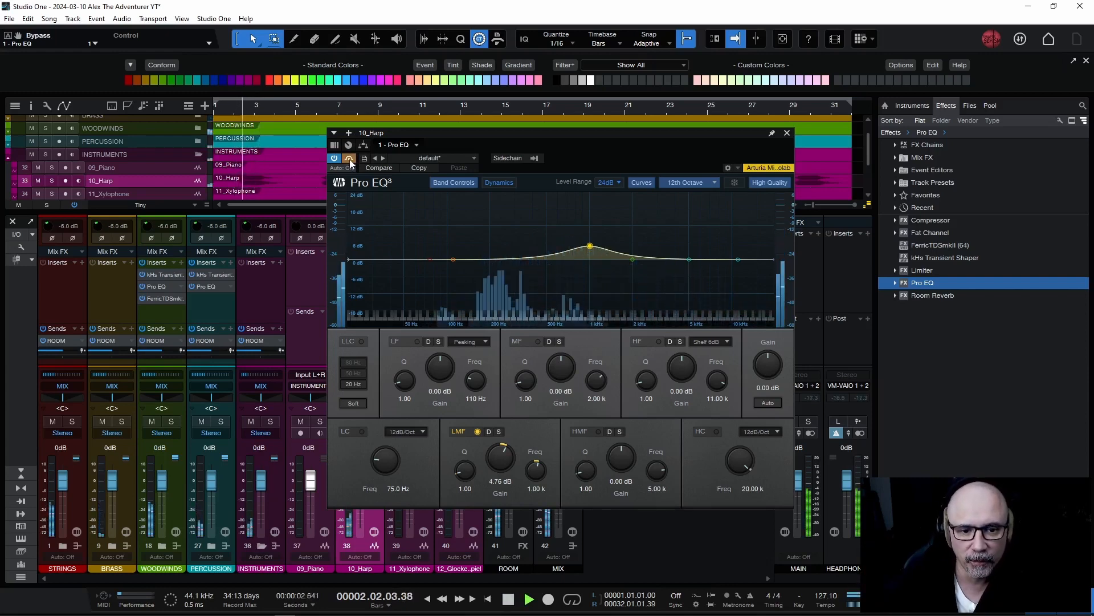
key(space)
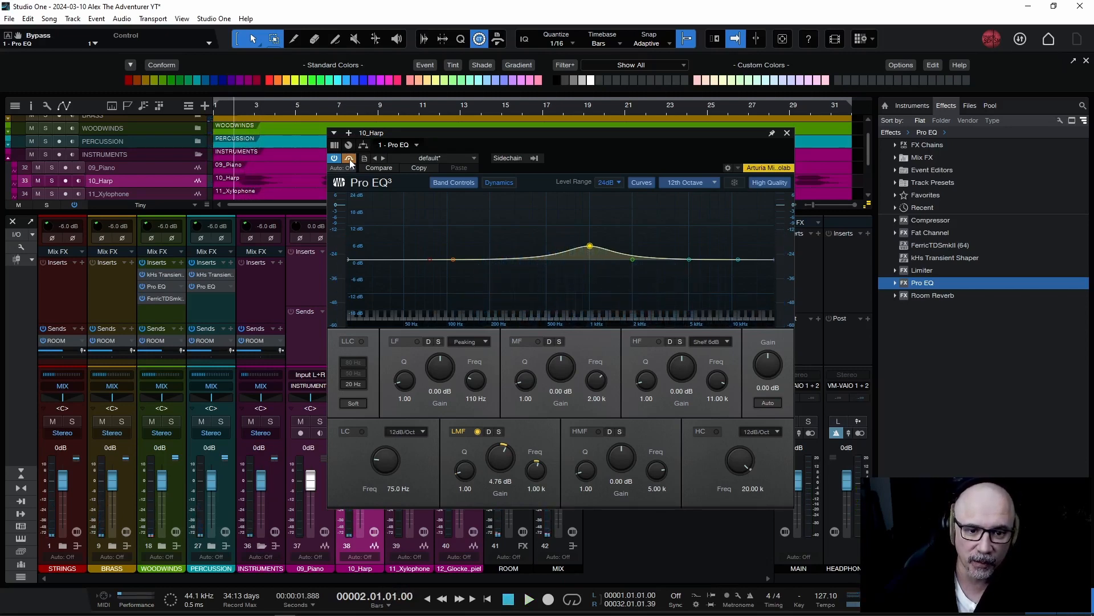
key(space)
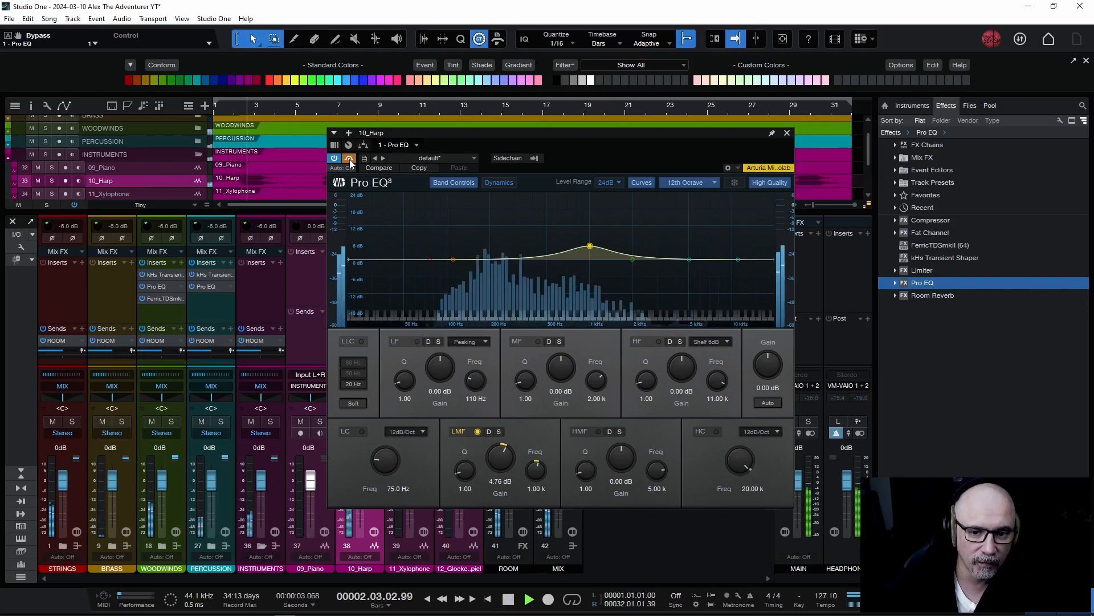
click(350, 159)
key(space)
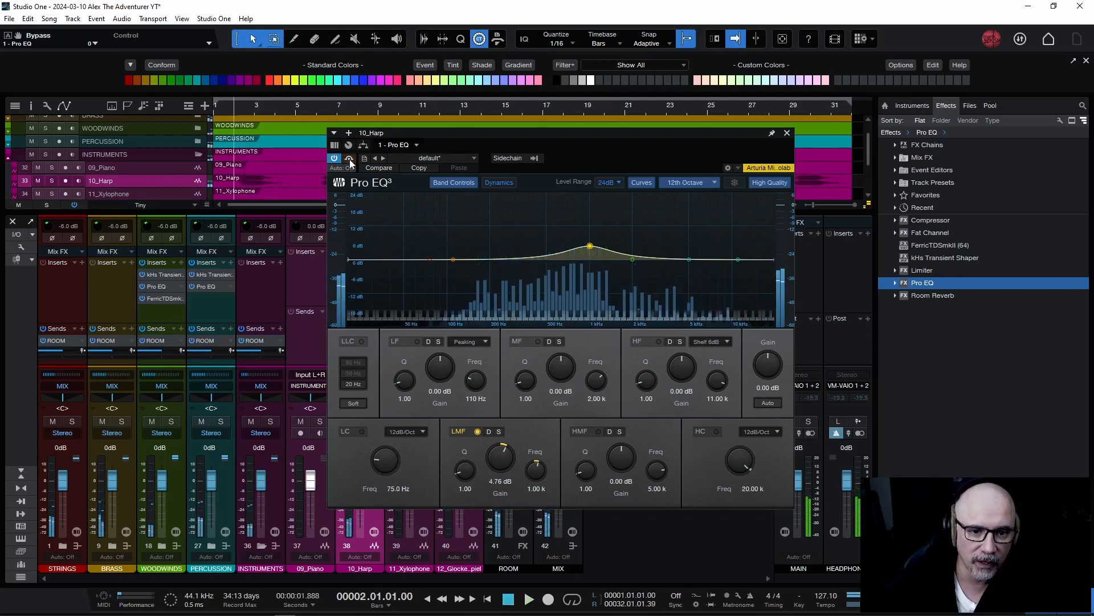
key(space)
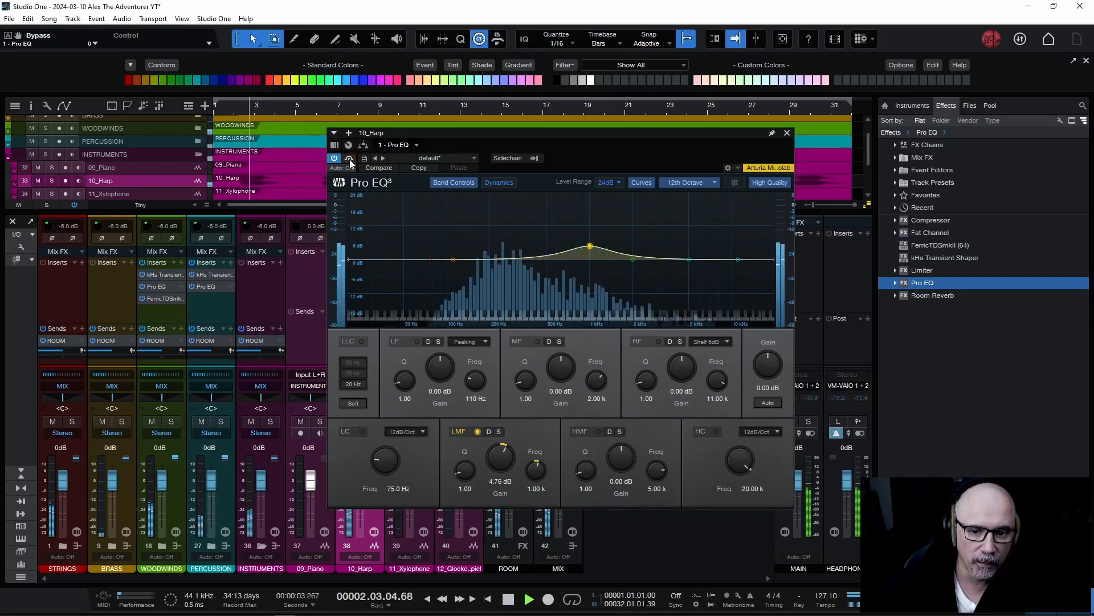
key(space)
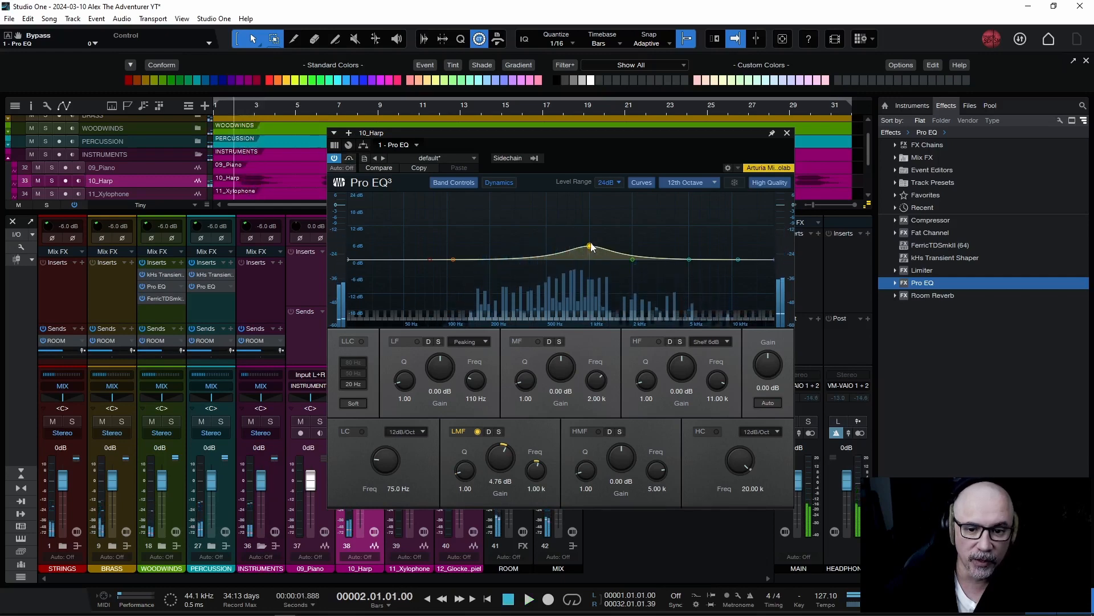
- Audition the harp's LMF boost at 7.74 dB from bar 2, and settle the band at 4.96 dB and 1.01 kHz
drag(590, 247, 590, 240)
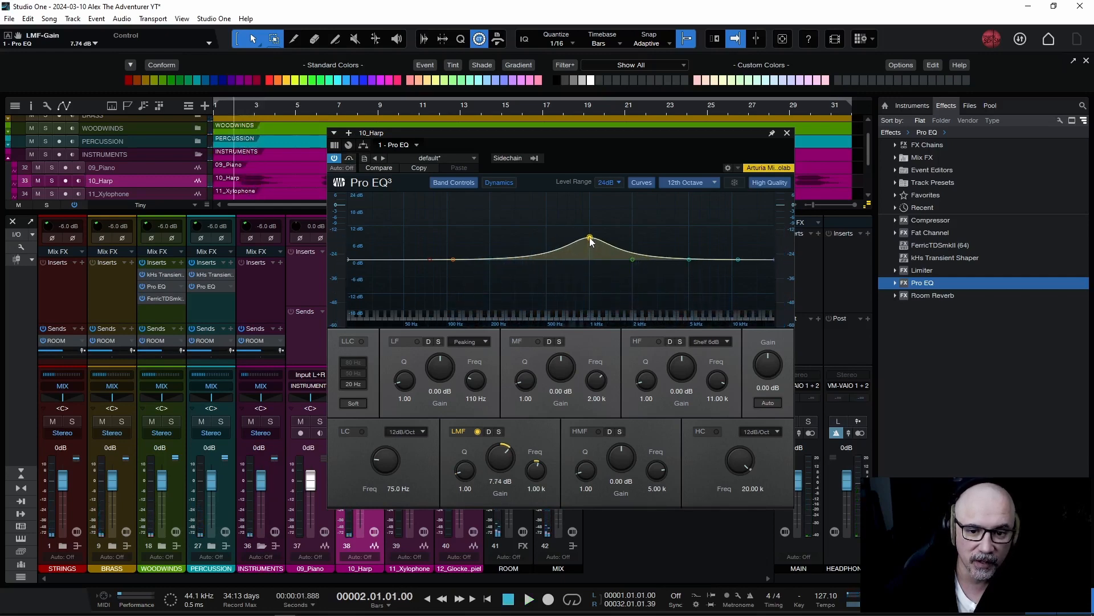
key(space)
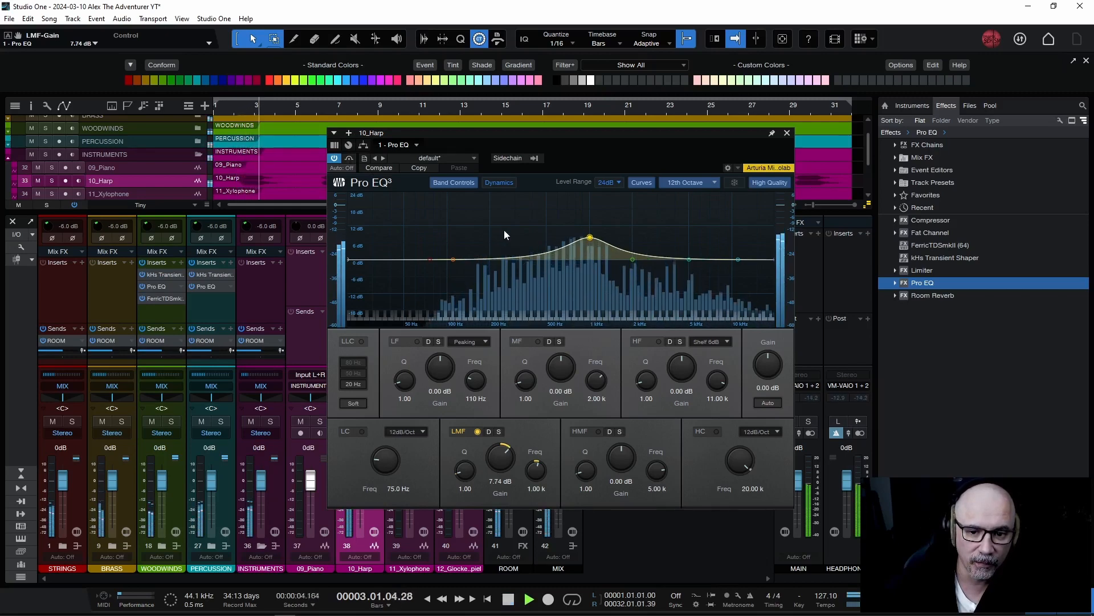
key(space)
drag(591, 240, 591, 248)
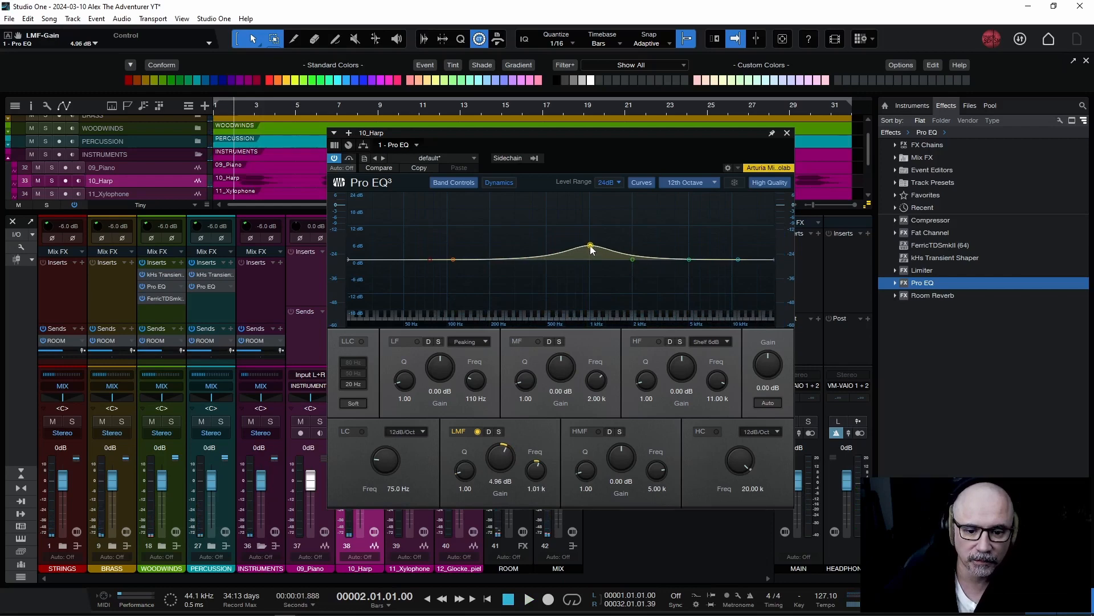
click(786, 133)
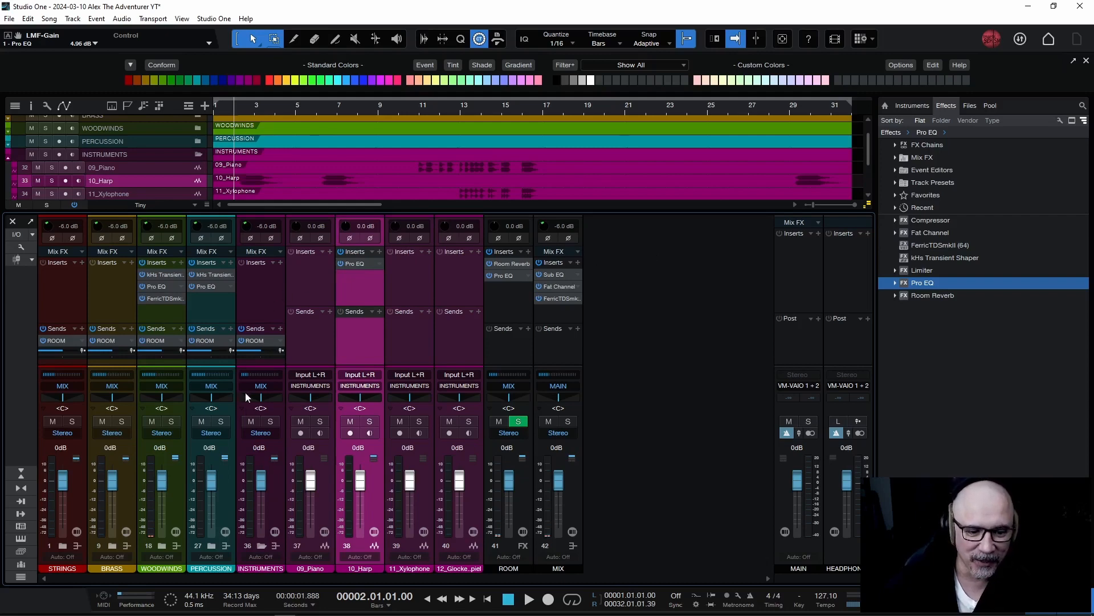
- Solo the INSTRUMENTS group and play it from bar 11
click(261, 546)
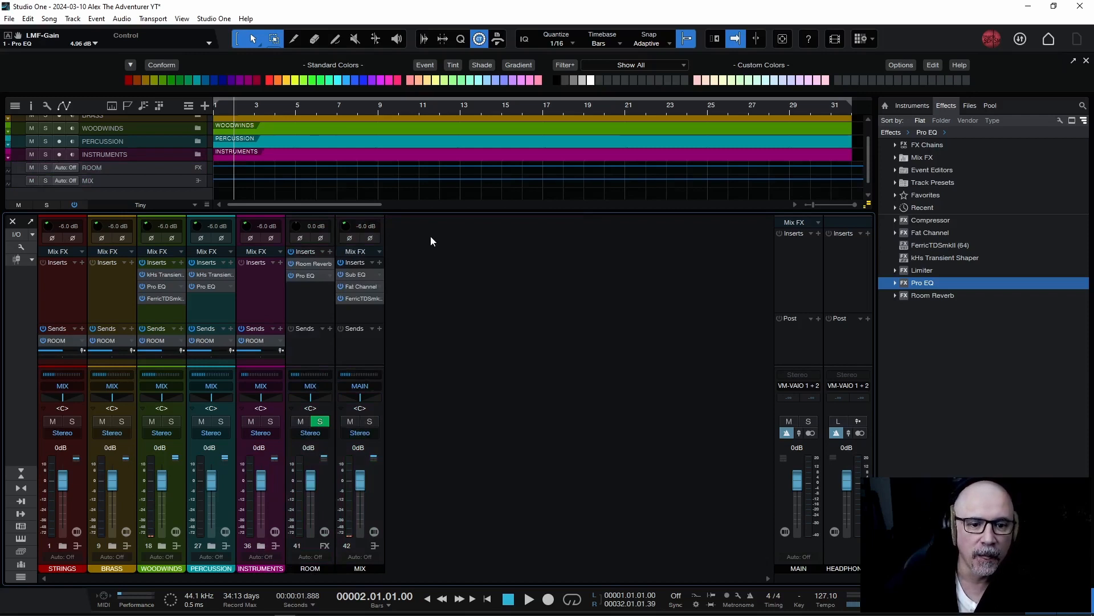
click(8, 155)
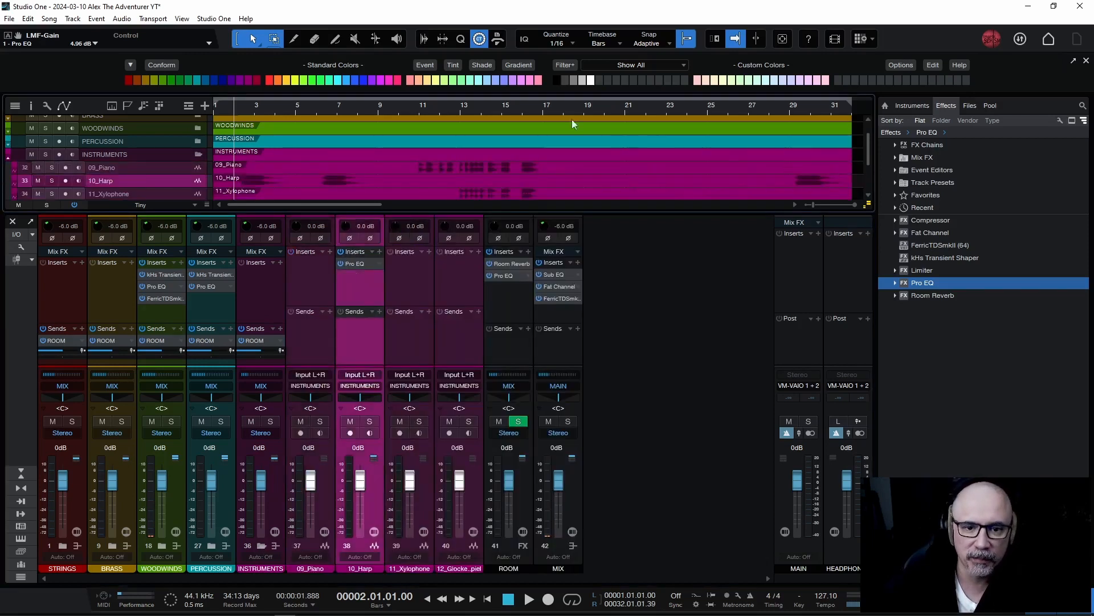
click(419, 110)
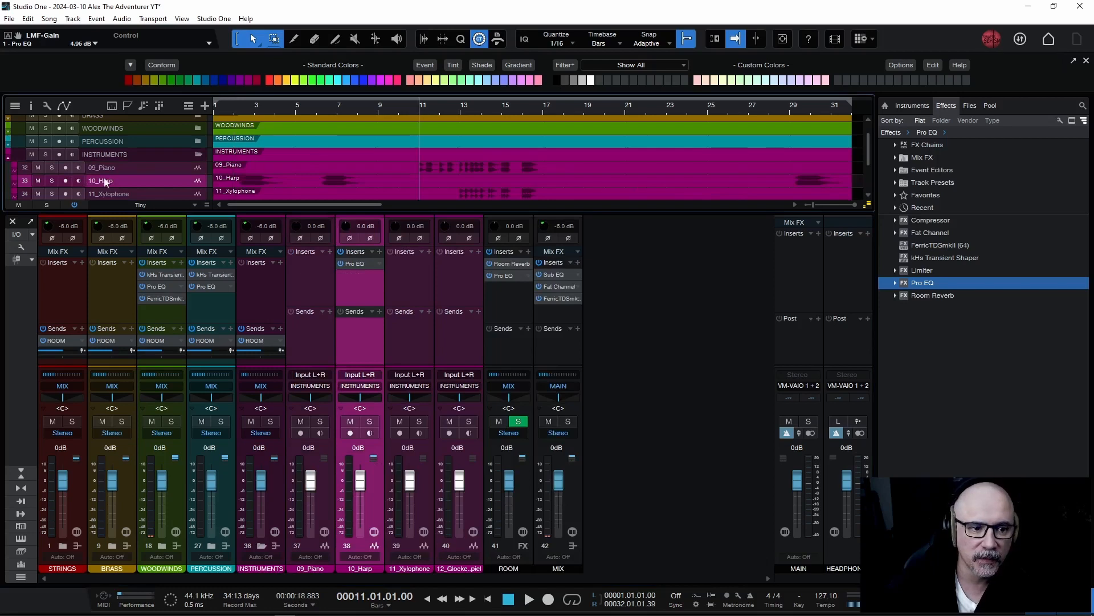
click(46, 155)
key(space)
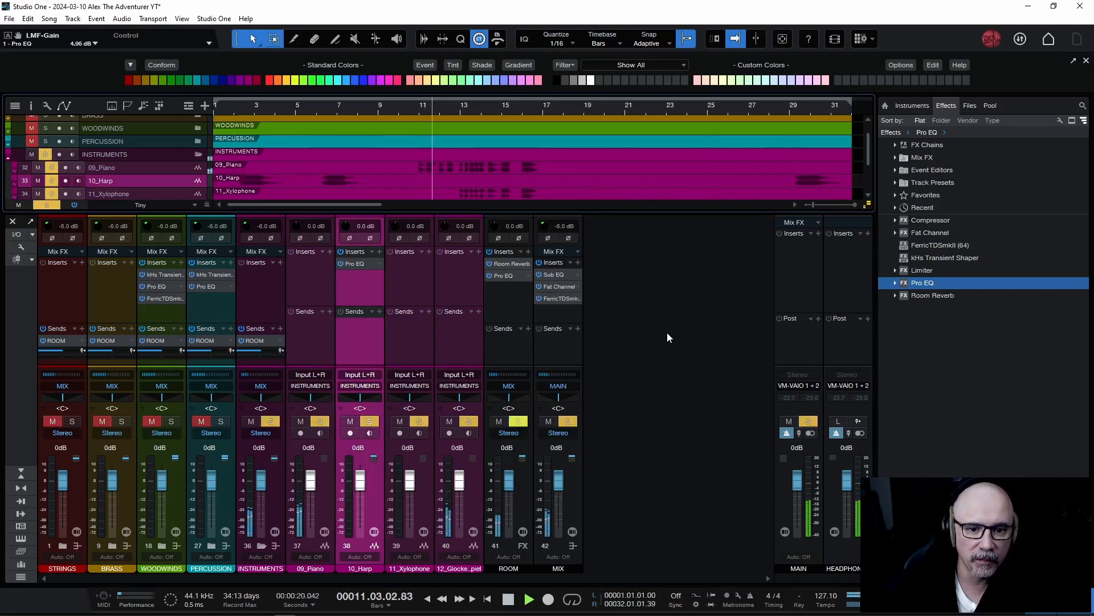
key(space)
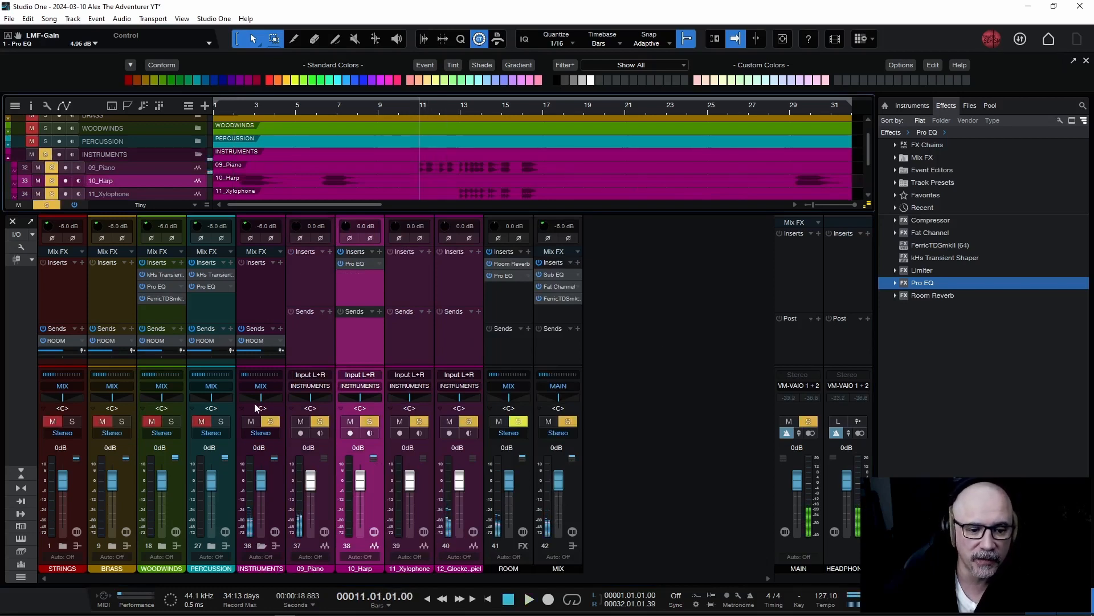
- Clear the INSTRUMENTS solo and play the full mix from bar 11, checking the tracks down to 12_Glockenspiel
click(270, 421)
key(space)
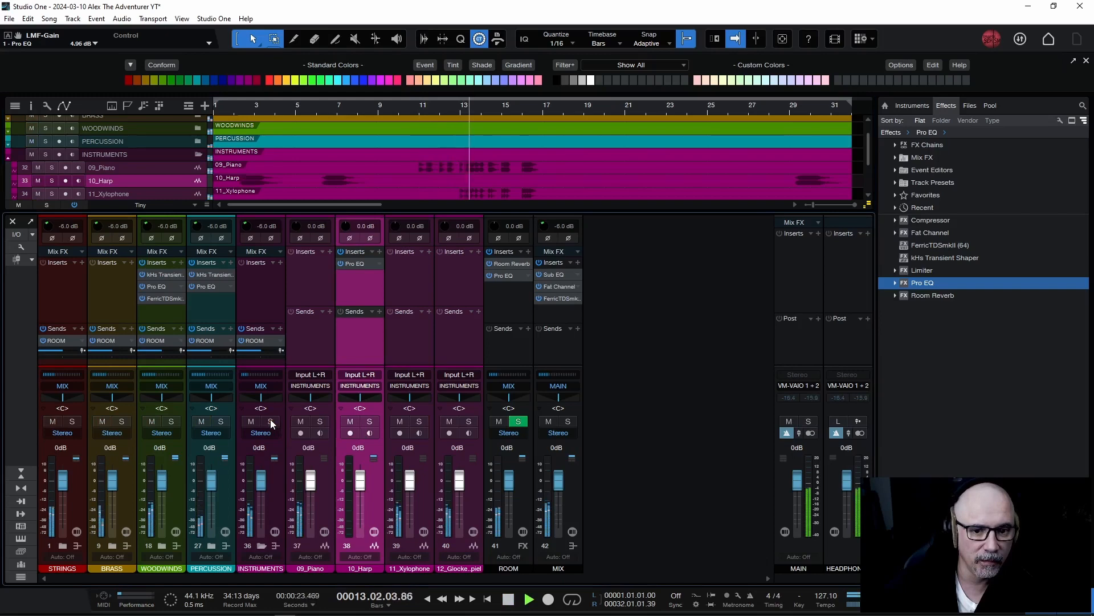
drag(868, 165, 870, 171)
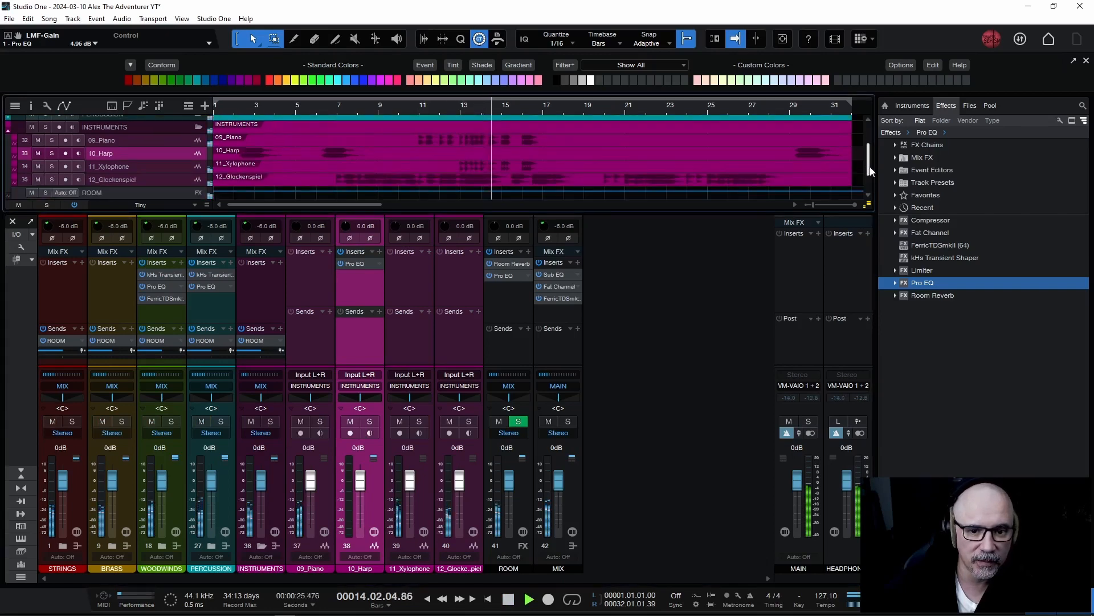
key(space)
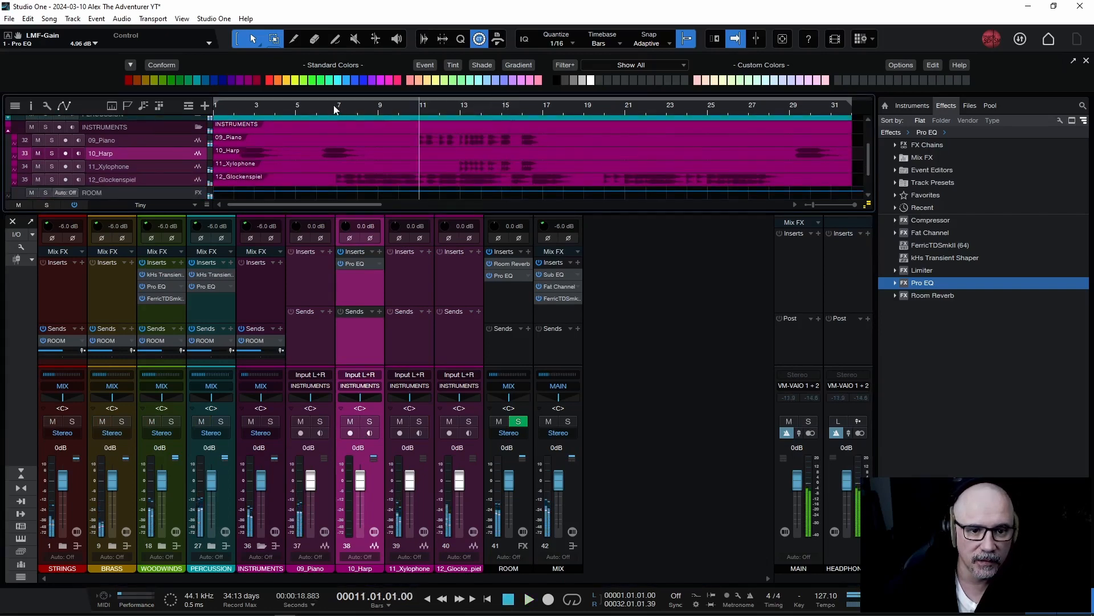
- Try the 12_Glockenspiel channel volume at +8.4 dB during playback from bar 6, reset it to 0 dB, and replay the passage
click(318, 110)
key(space)
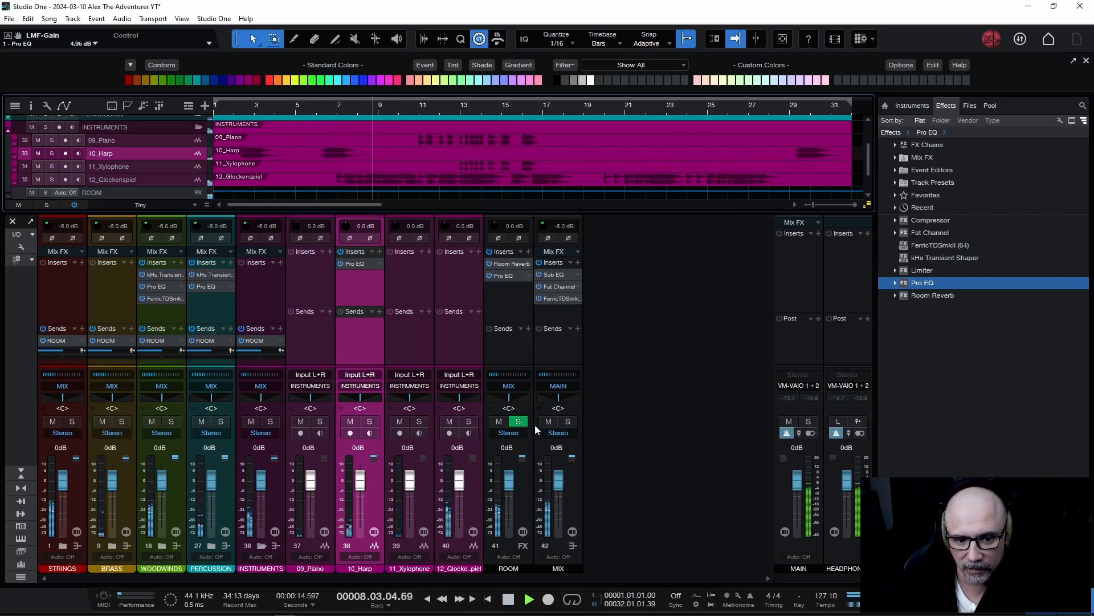
drag(460, 485, 462, 476)
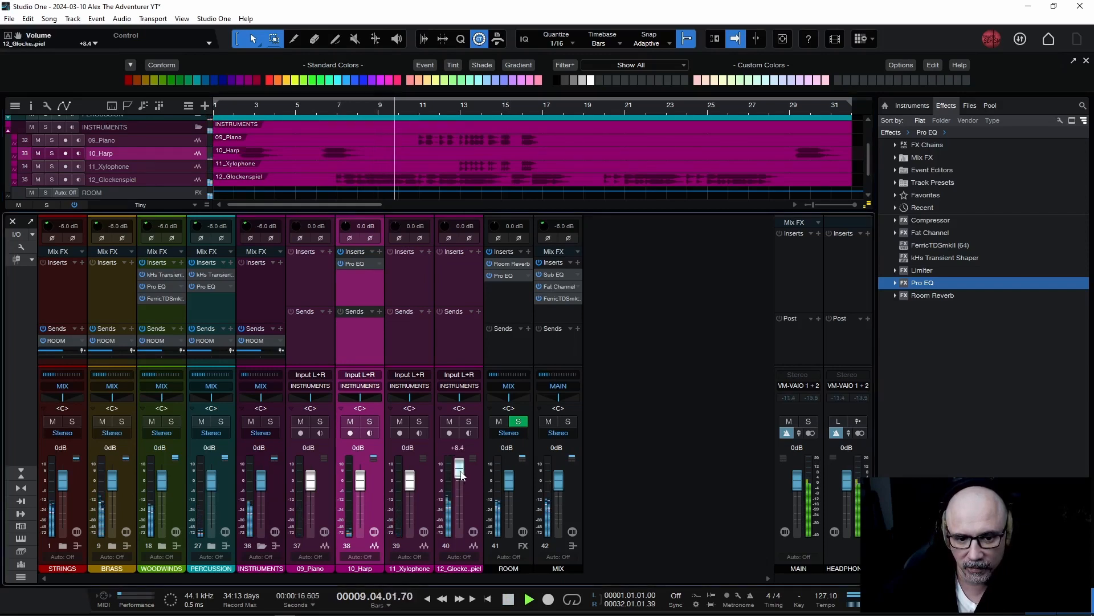
alt+click(462, 476)
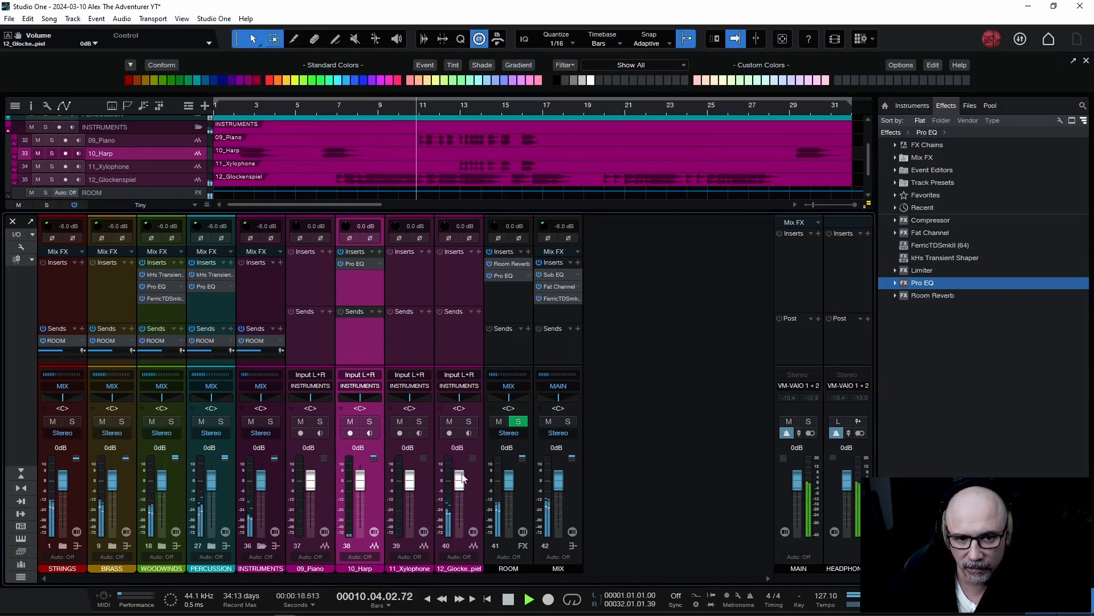
key(space)
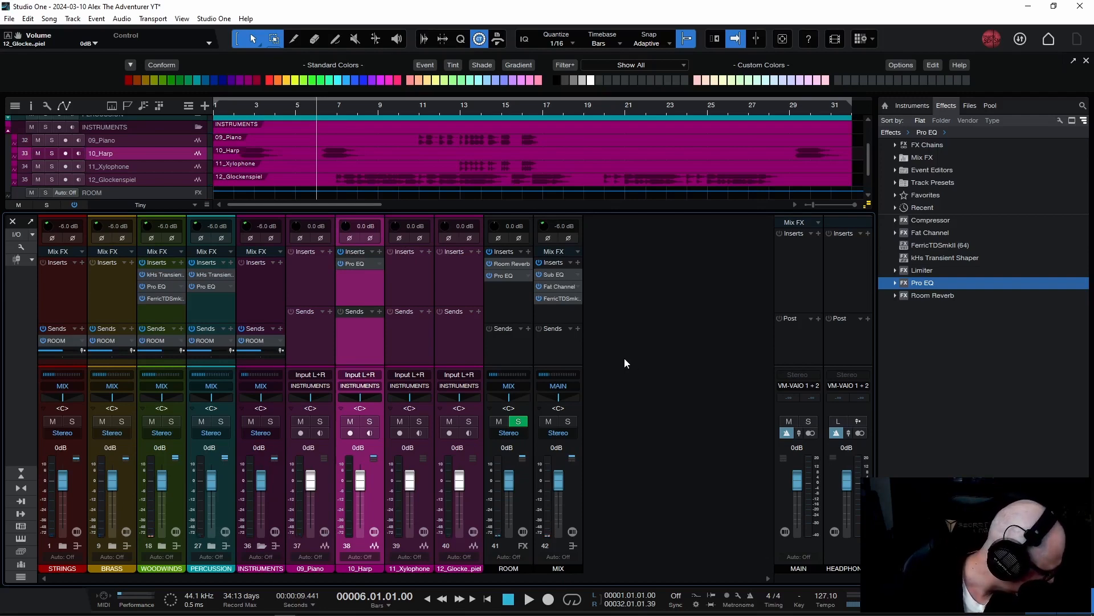
key(space)
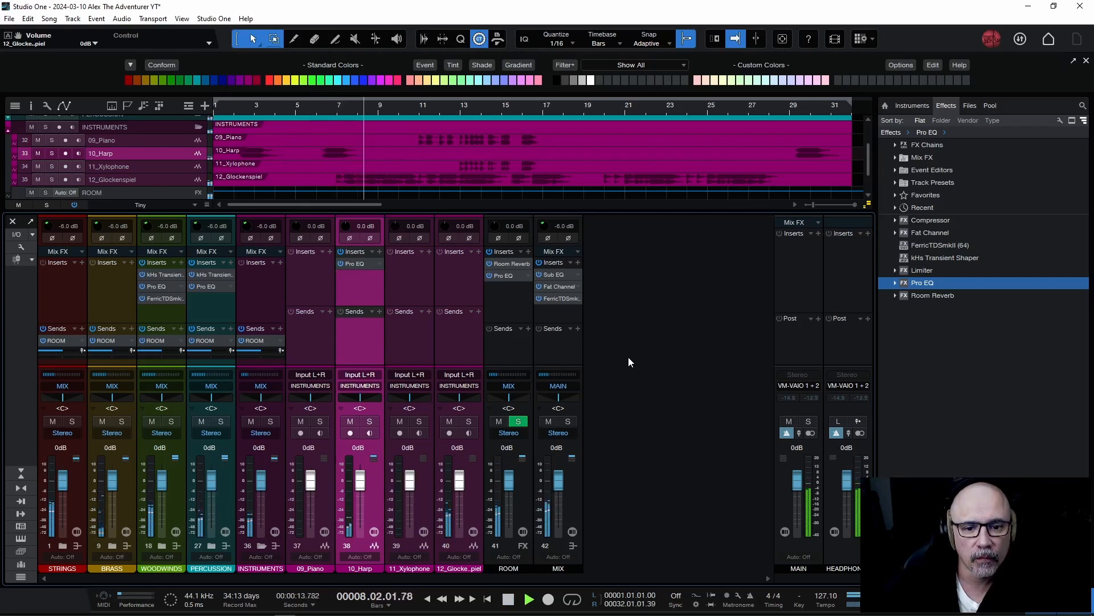
key(space)
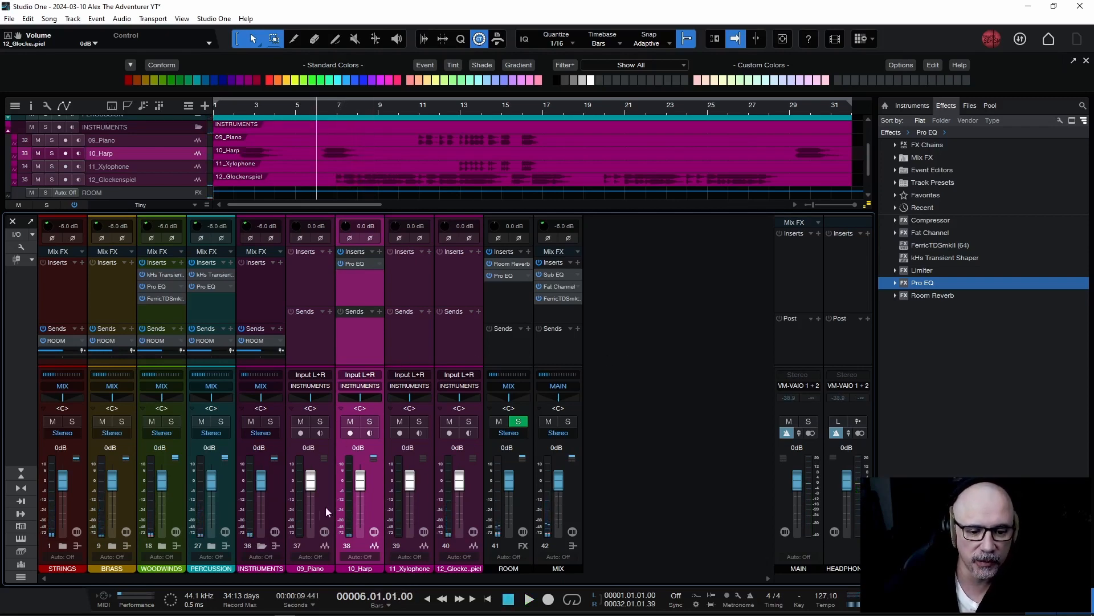
- Insert a Pro EQ on the INSTRUMENTS bus and play from bar 6 to examine its frequency spectrum
click(262, 546)
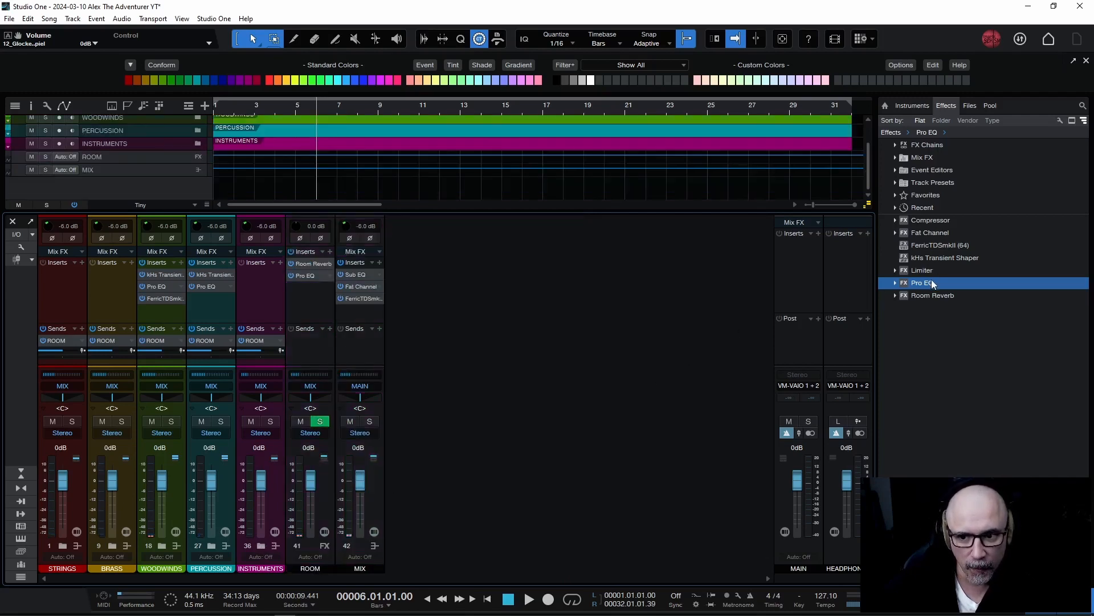
drag(931, 280, 264, 285)
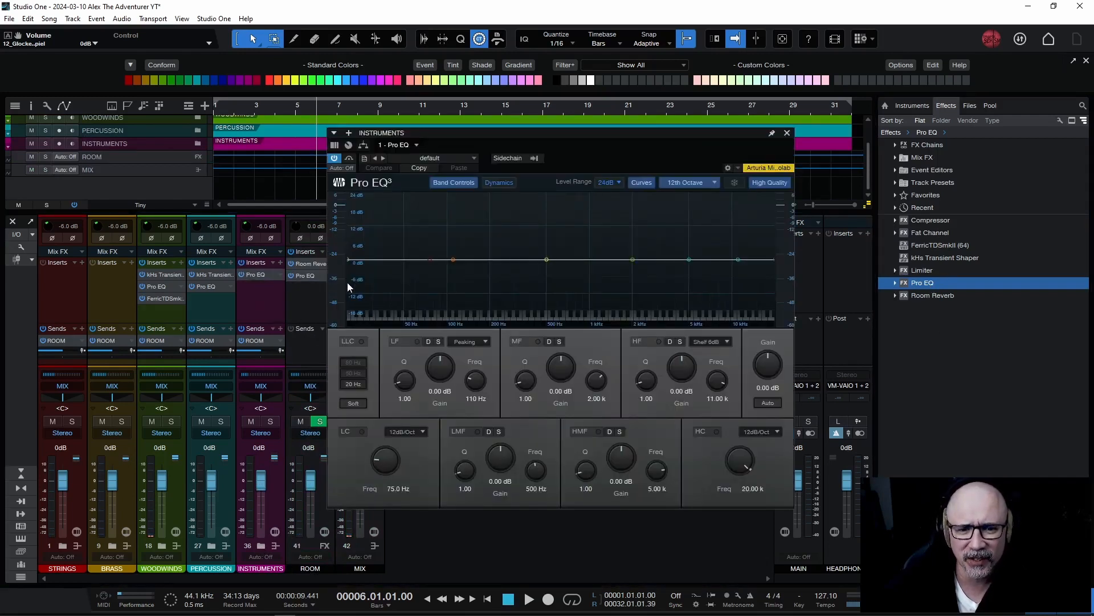
key(space)
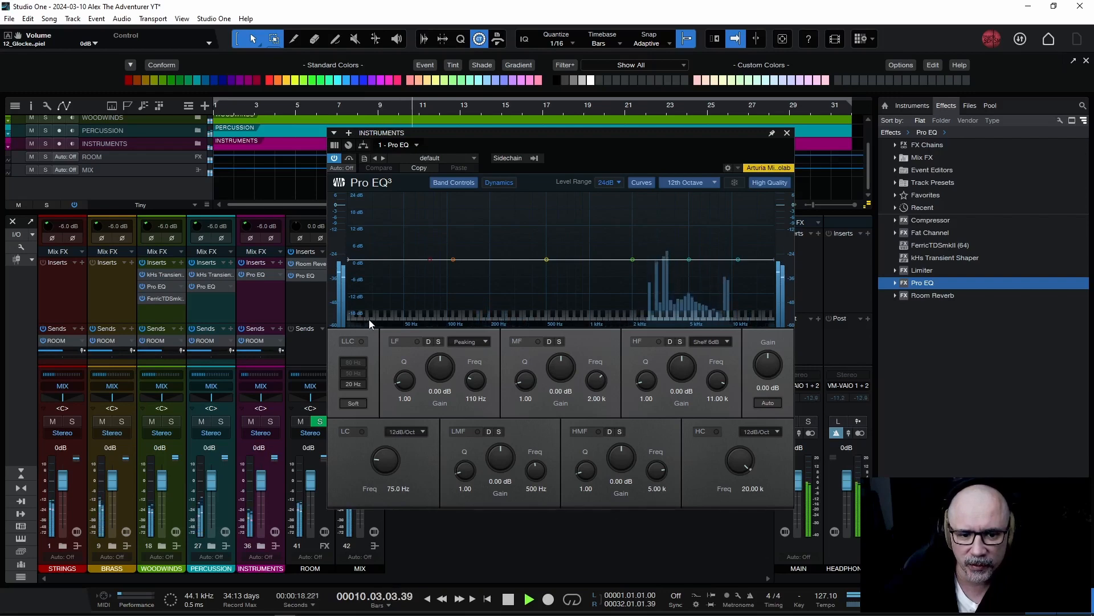
- Enable the low cut on the INSTRUMENTS Pro EQ and set its frequency to 122 Hz during playback
click(361, 432)
drag(383, 458, 383, 454)
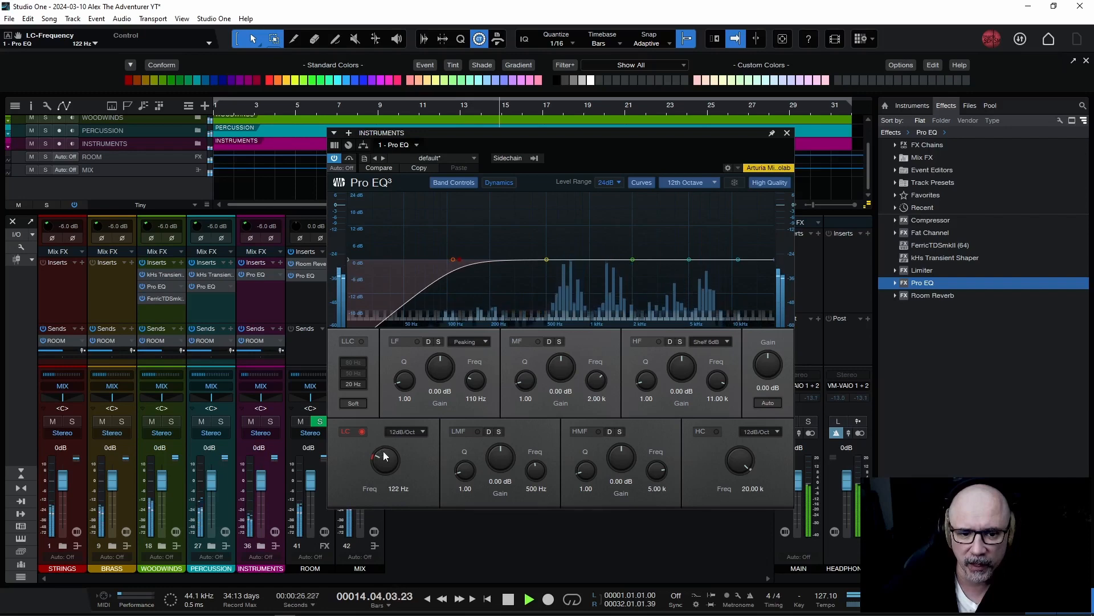
drag(385, 459, 387, 457)
key(space)
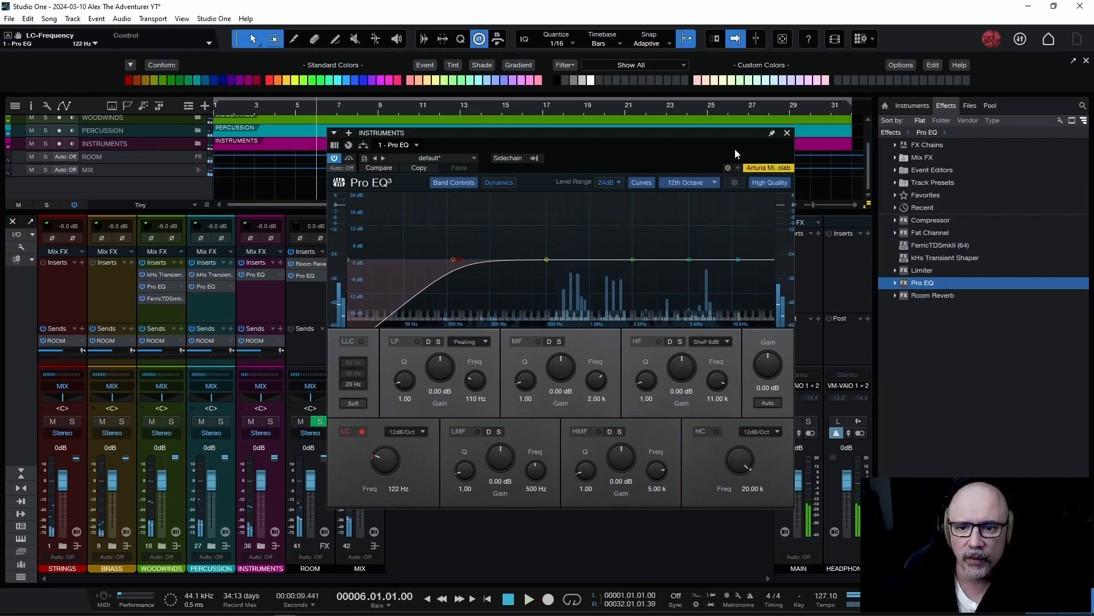
click(787, 133)
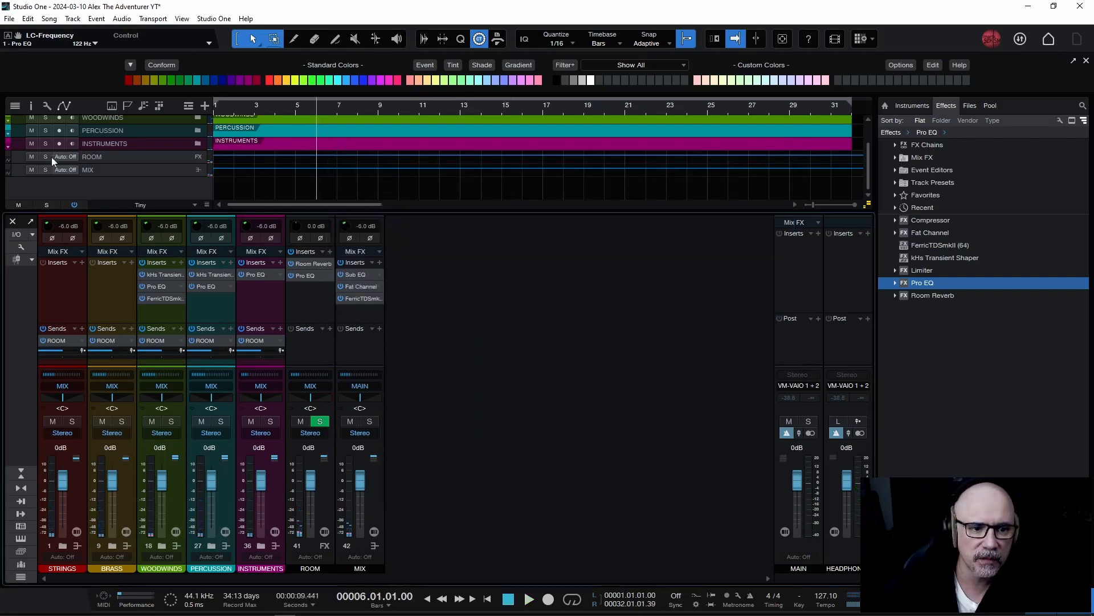
- Solo the 09_Piano track and play it from bar 11 to examine its spectrum in the INSTRUMENTS Pro EQ
click(8, 148)
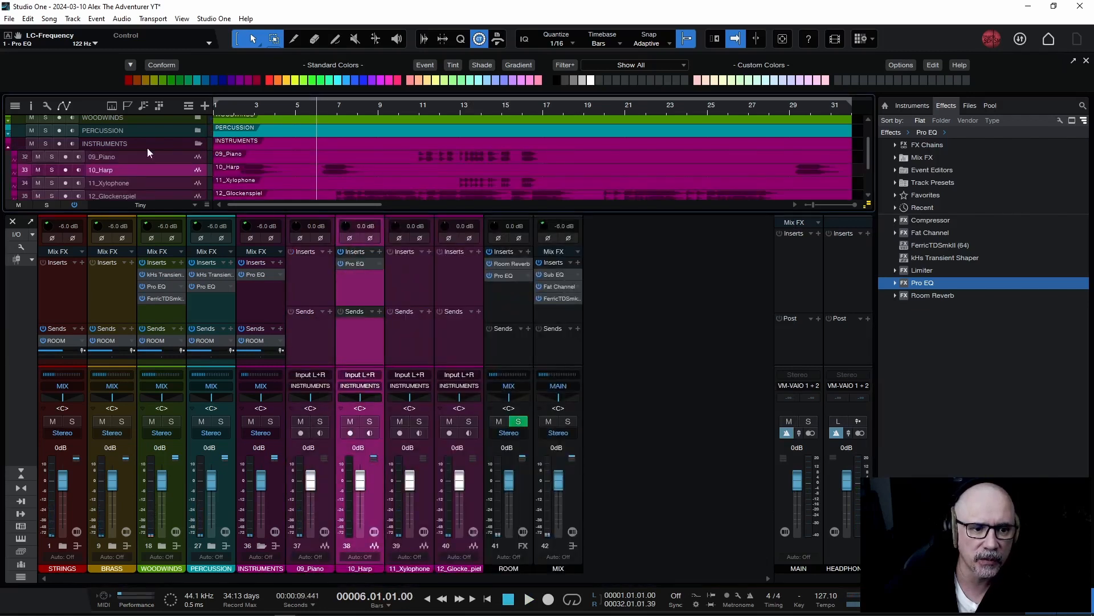
click(420, 110)
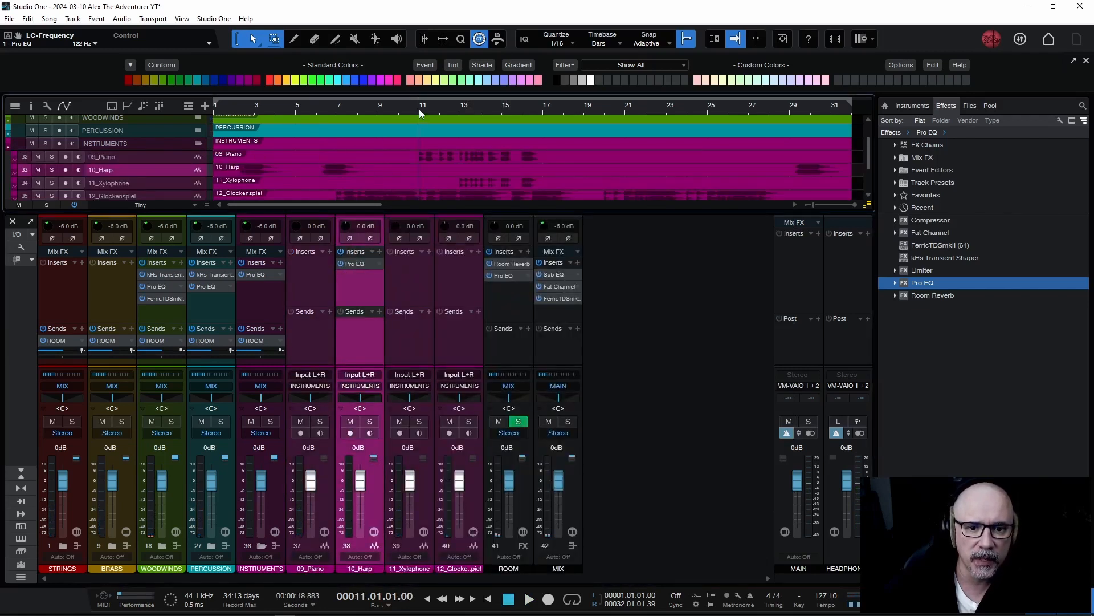
click(51, 156)
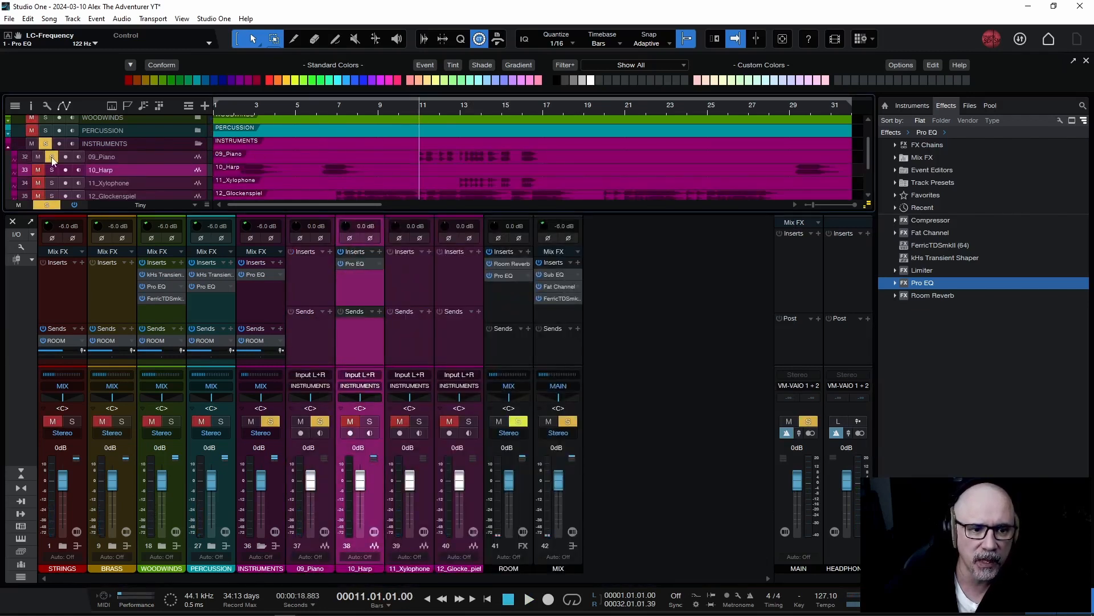
click(354, 263)
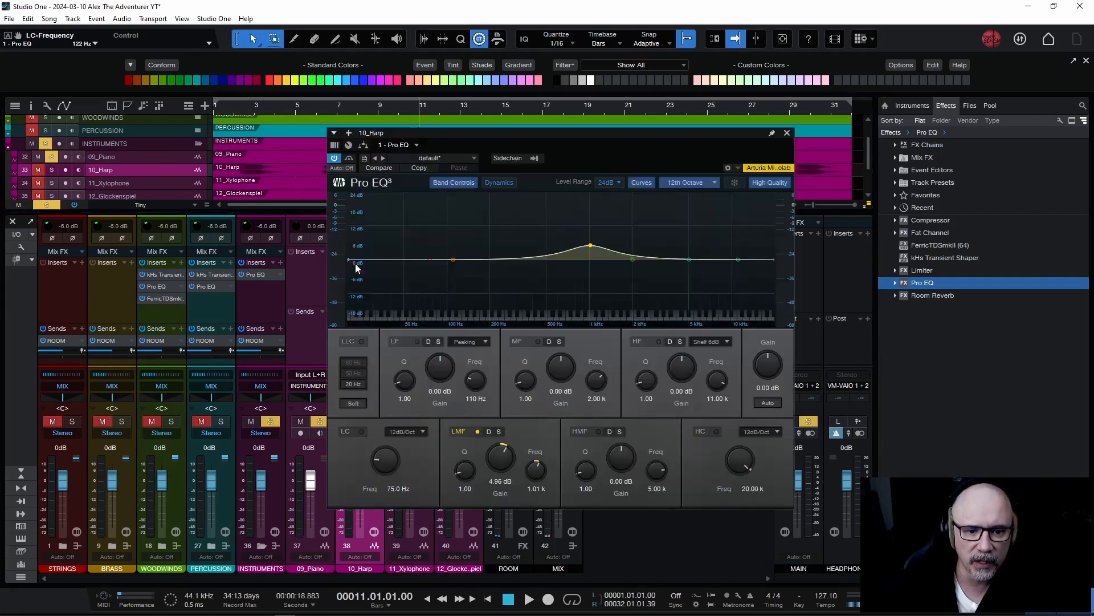
key(space)
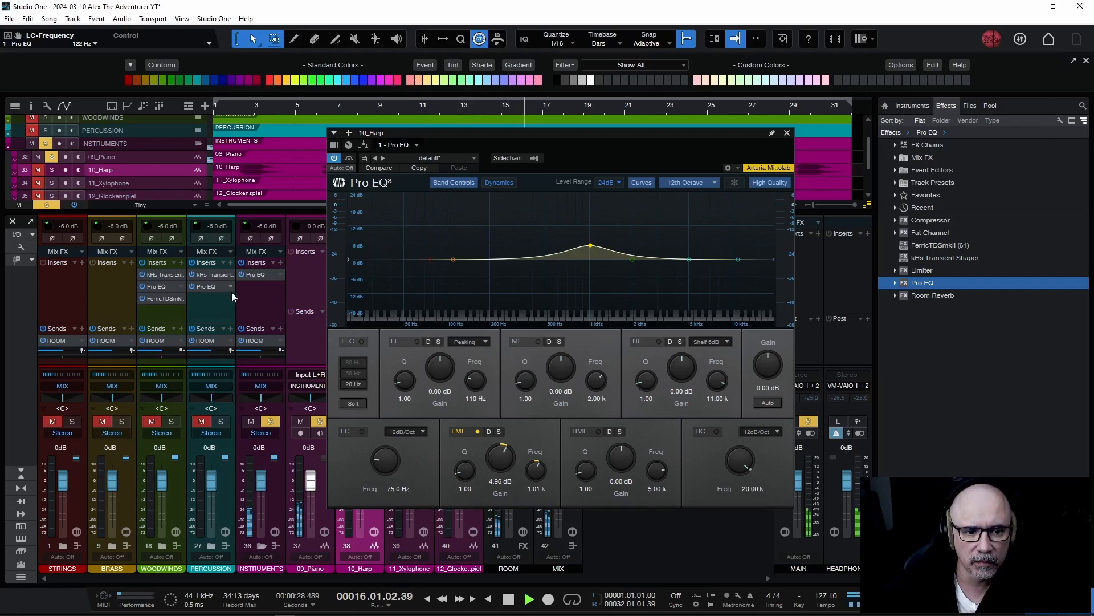
key(space)
click(256, 290)
key(space)
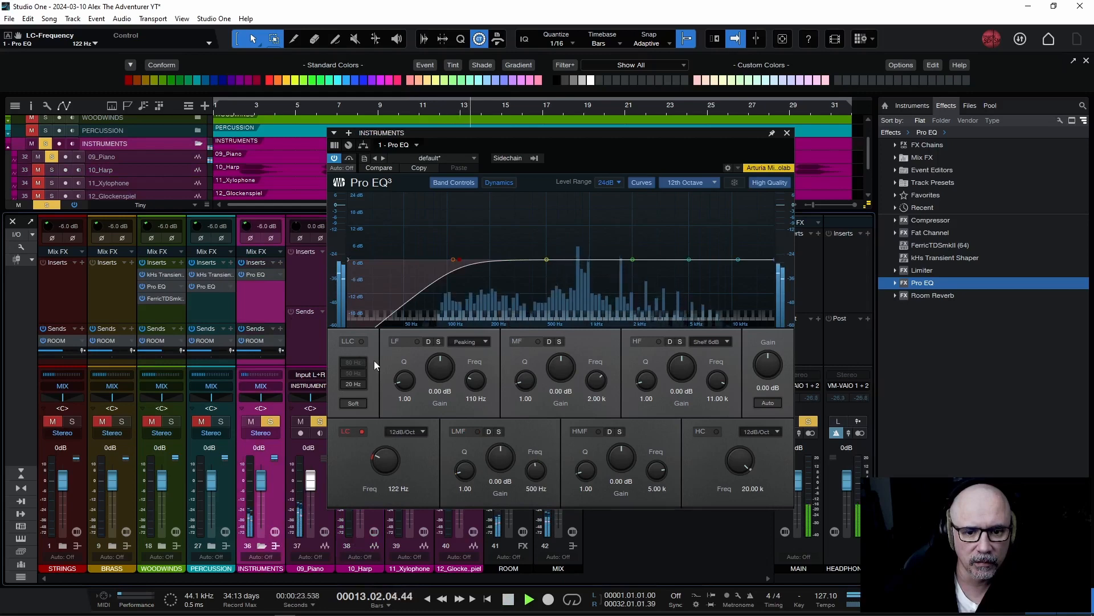
key(space)
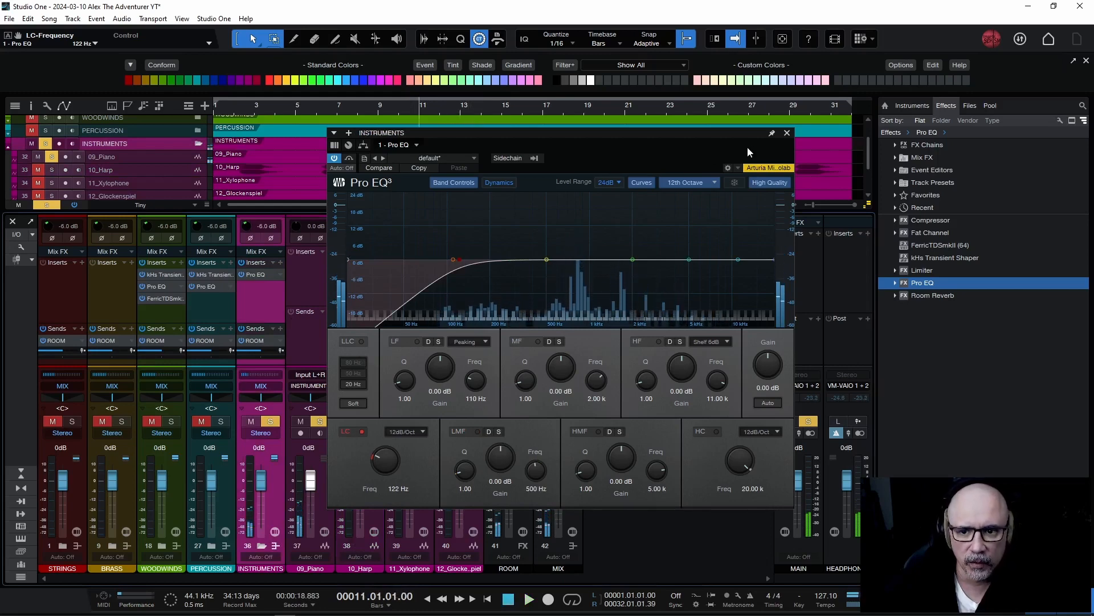
- Clear the INSTRUMENTS solo and review the low-cut curve in the bus's Pro EQ
click(786, 133)
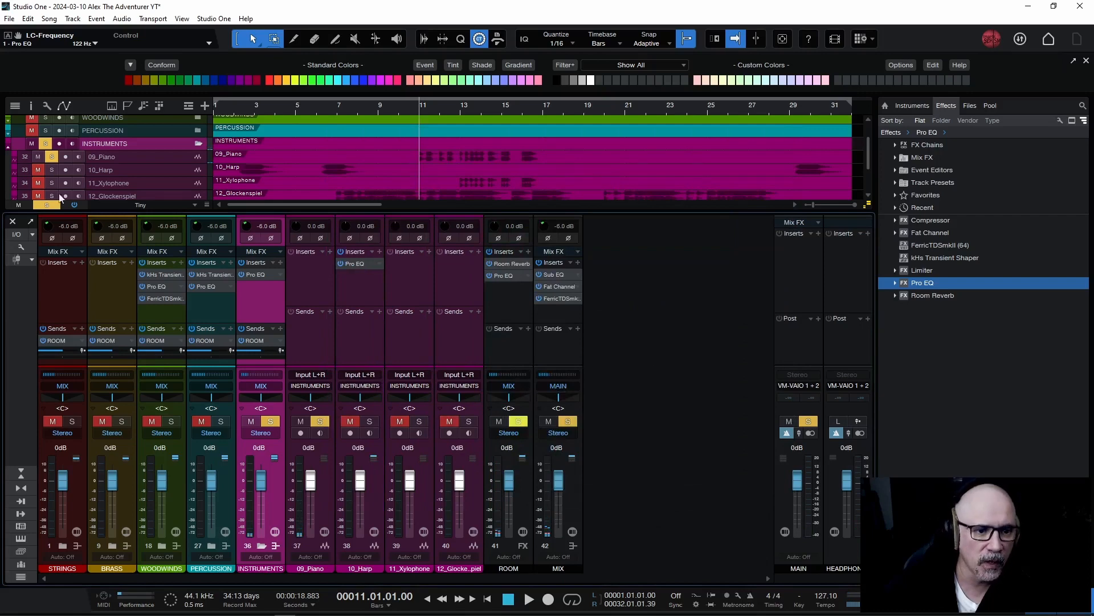
click(46, 144)
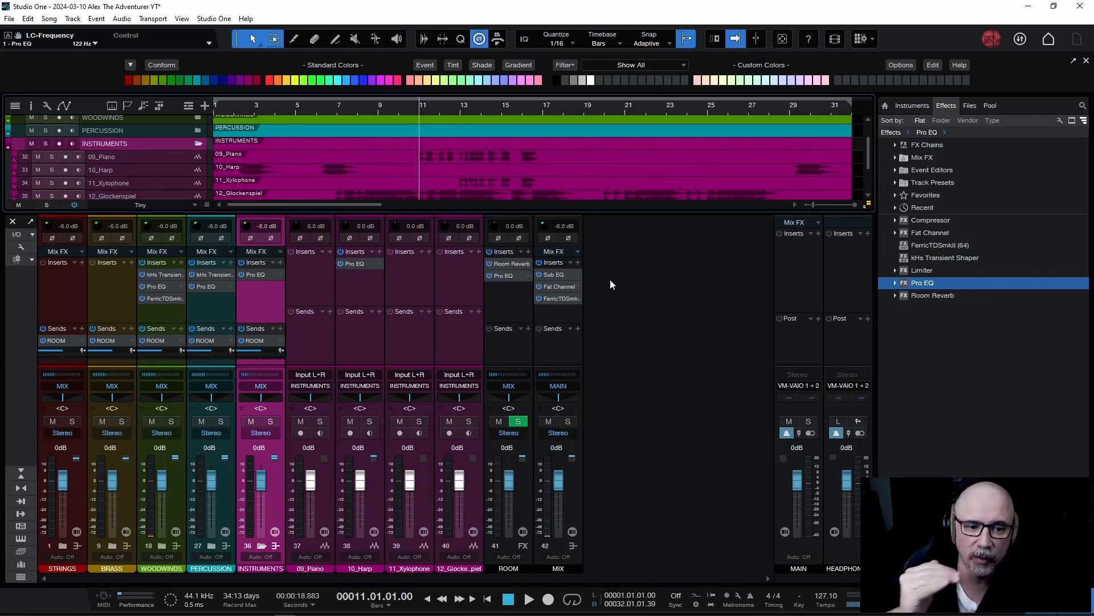
click(256, 275)
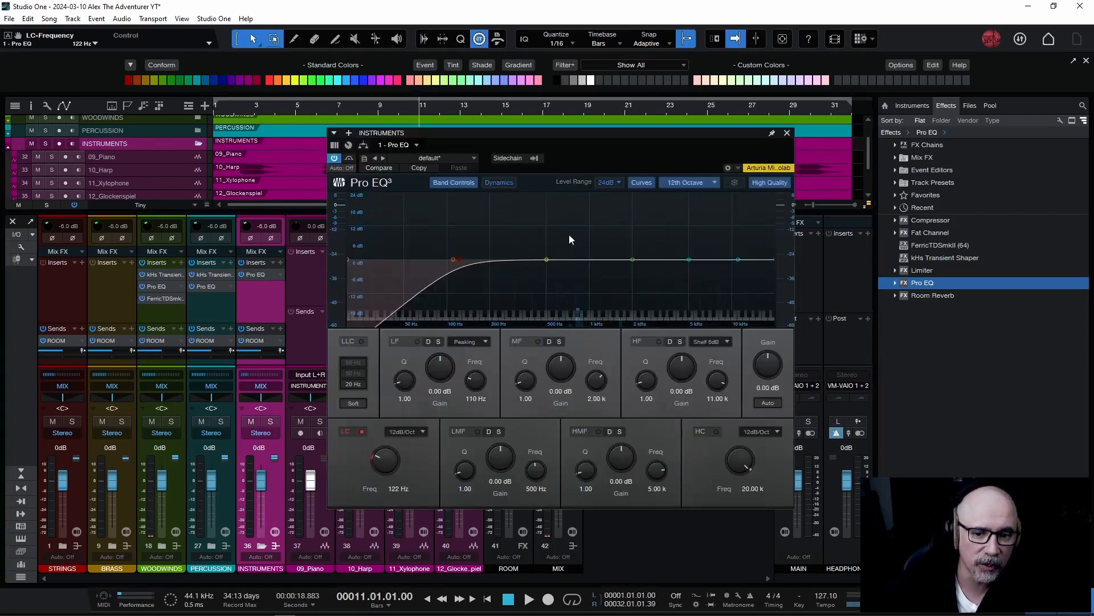
click(787, 133)
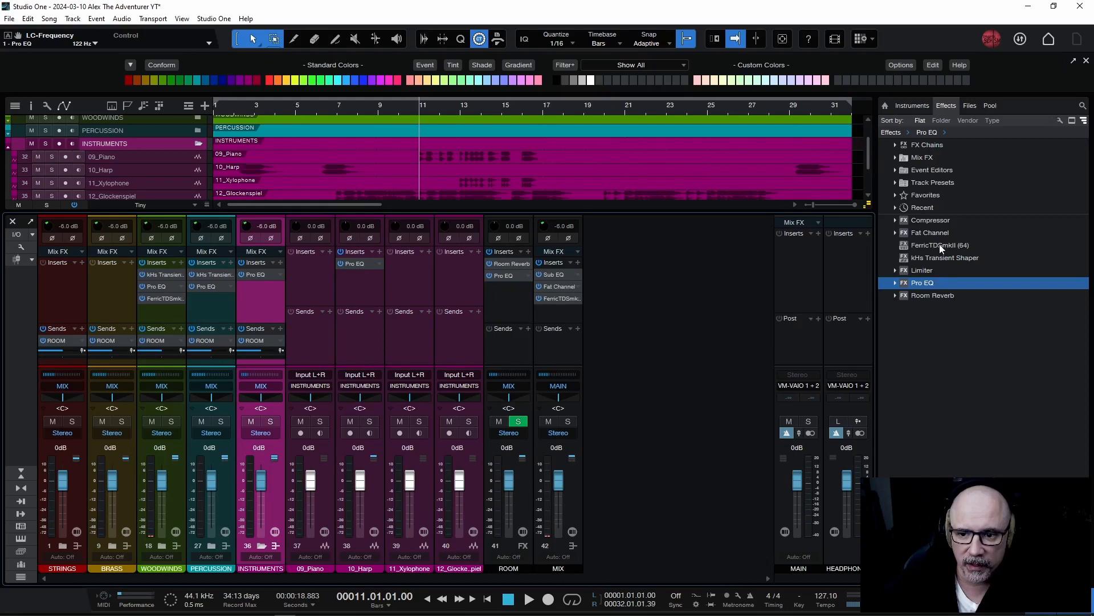
- Insert FerricTDSmkII after the Pro EQ on the INSTRUMENTS bus, with the playback start at bar 11
drag(943, 247, 263, 296)
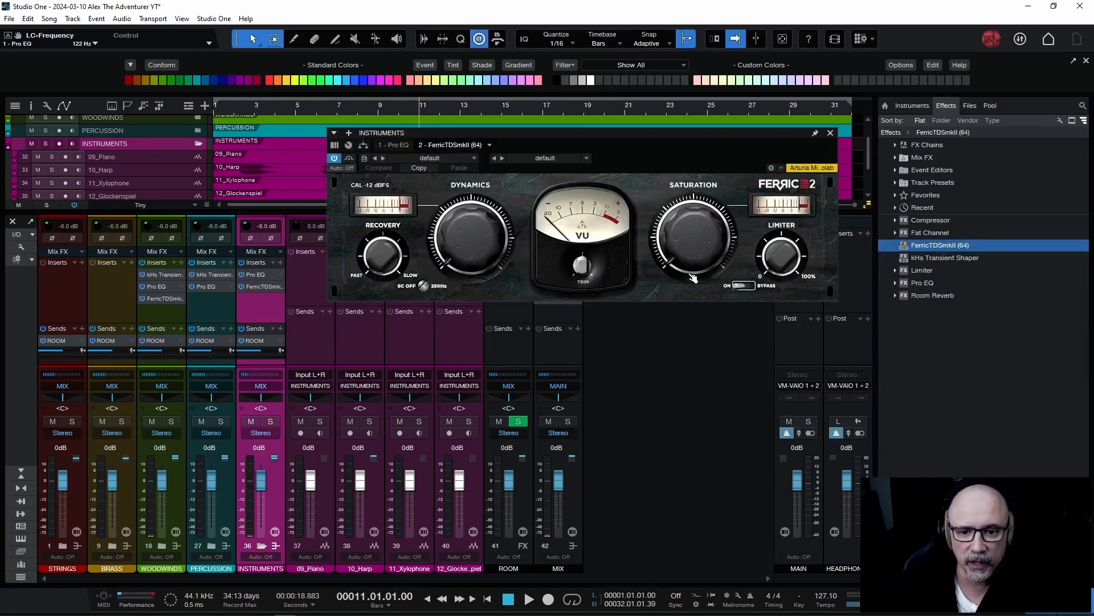
drag(577, 133, 611, 220)
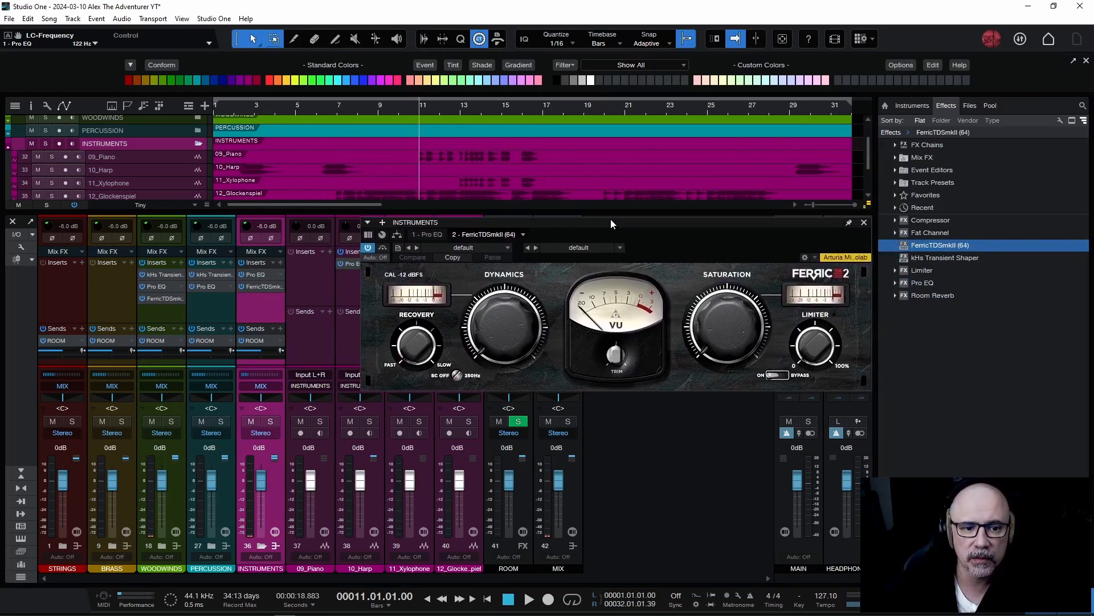
click(235, 103)
click(419, 107)
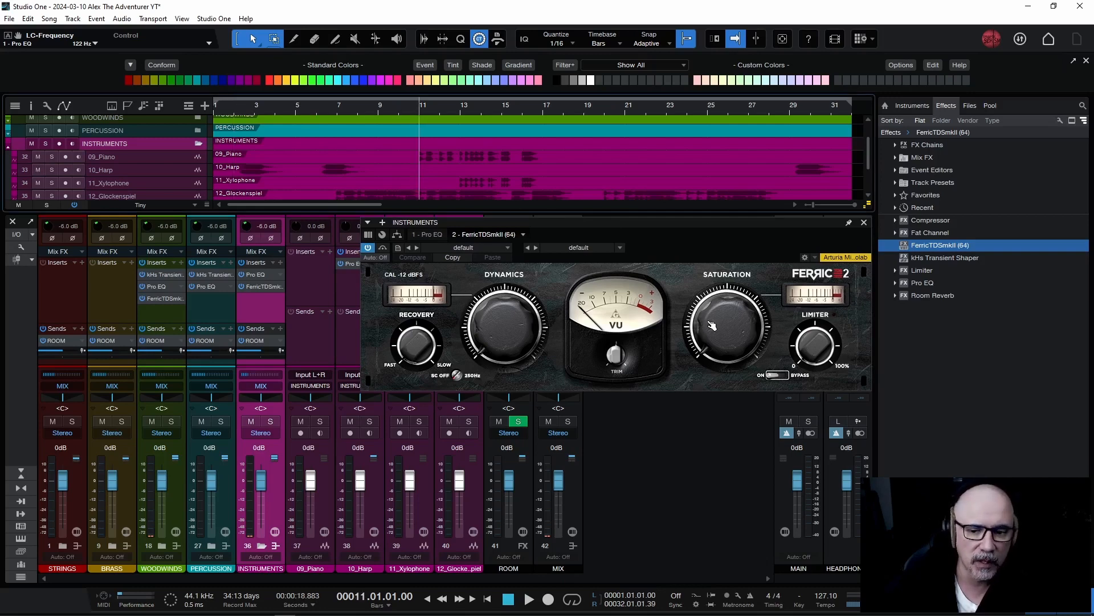
- Raise the Saturation of the INSTRUMENTS FerricTDSmkII to about the ten o'clock position while auditioning the mix from bar 11
key(space)
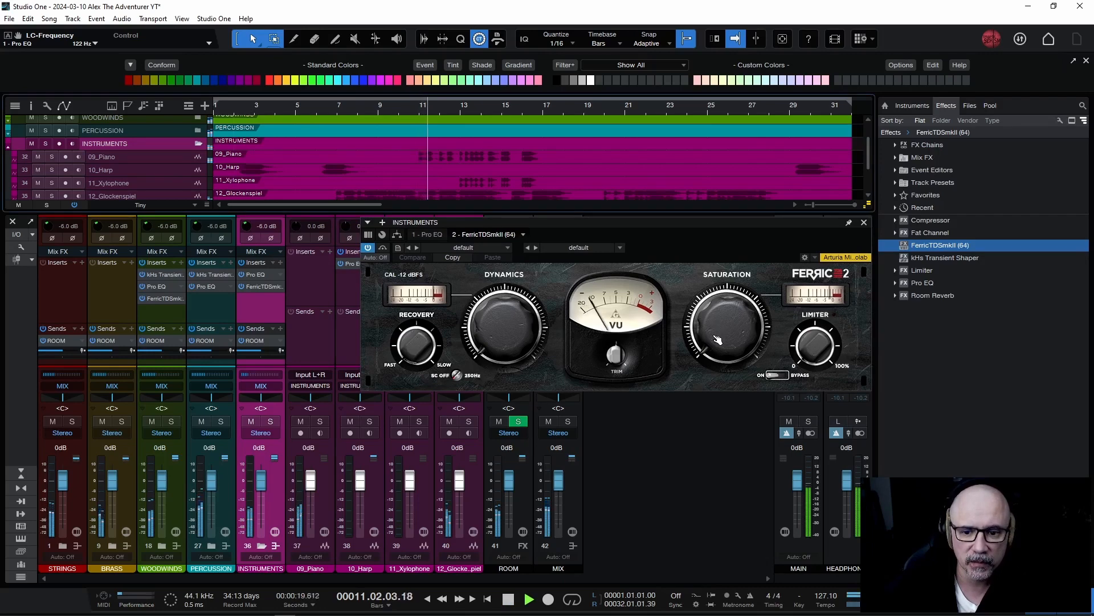
drag(718, 330, 717, 326)
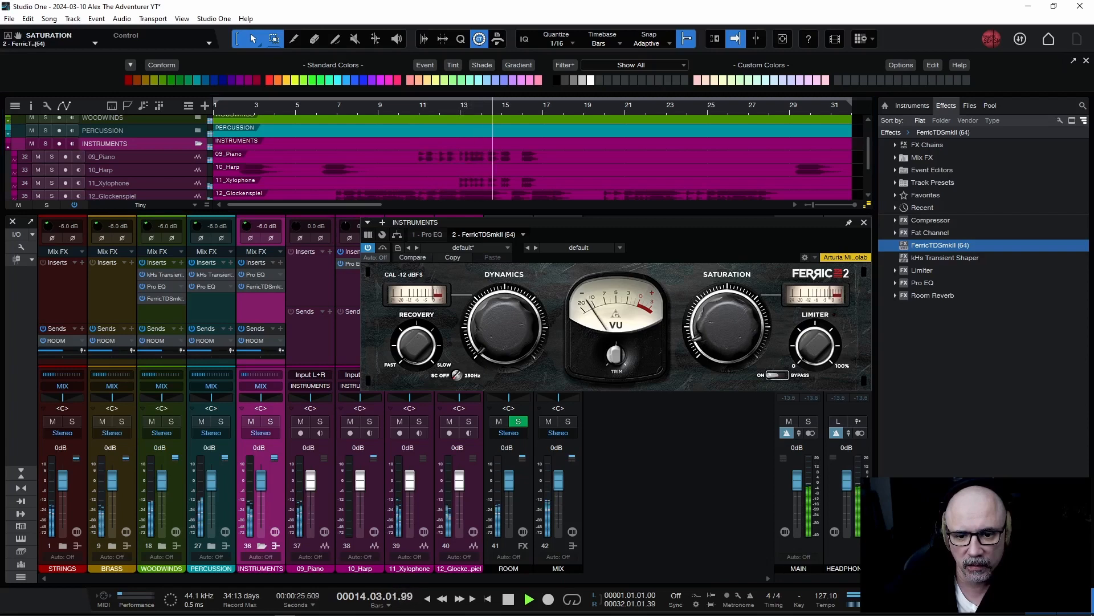
mouse_move(693, 335)
mouse_down()
mouse_move(713, 294)
mouse_move(694, 320)
mouse_up()
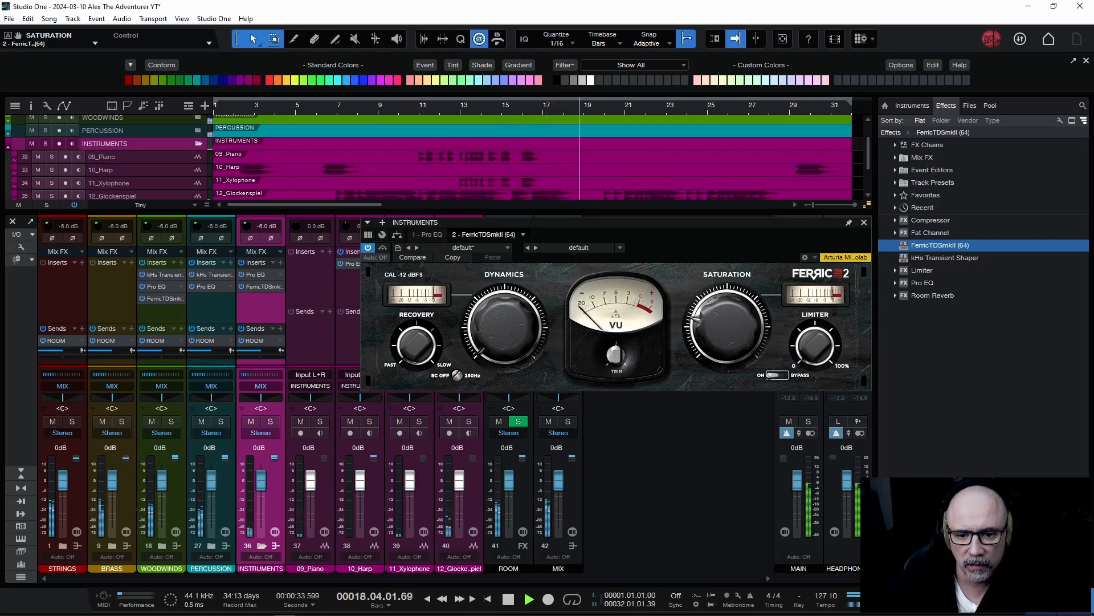
key(space)
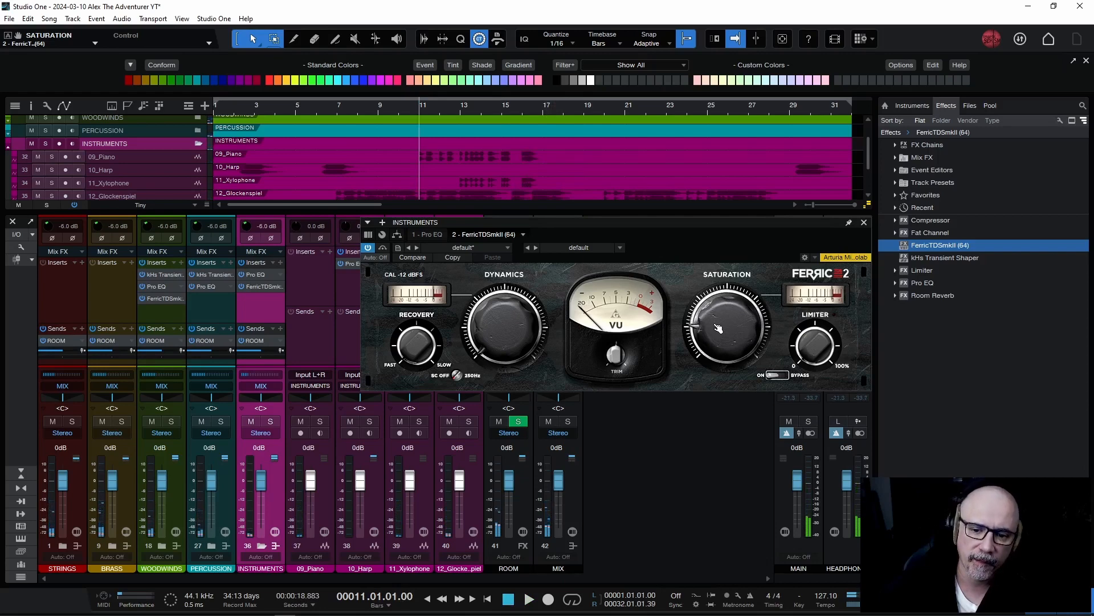
key(space)
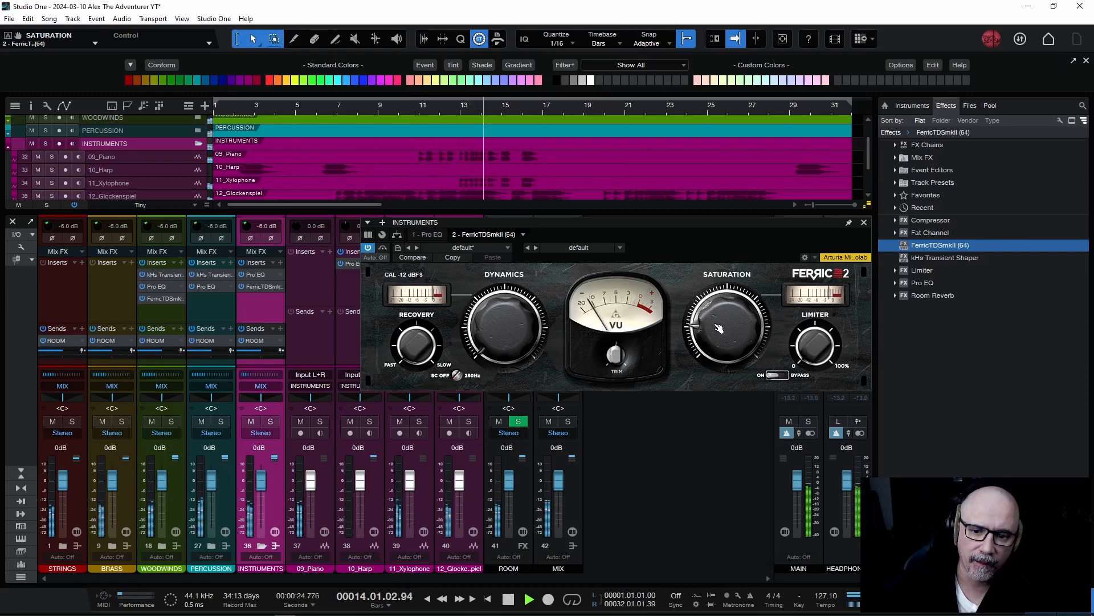
key(space)
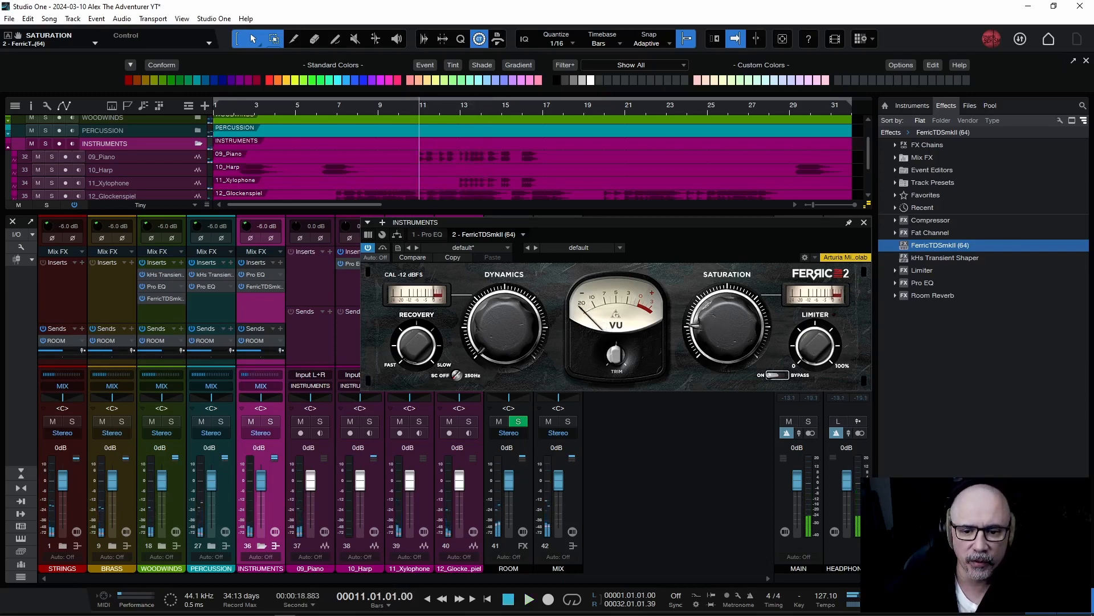
drag(726, 327, 727, 324)
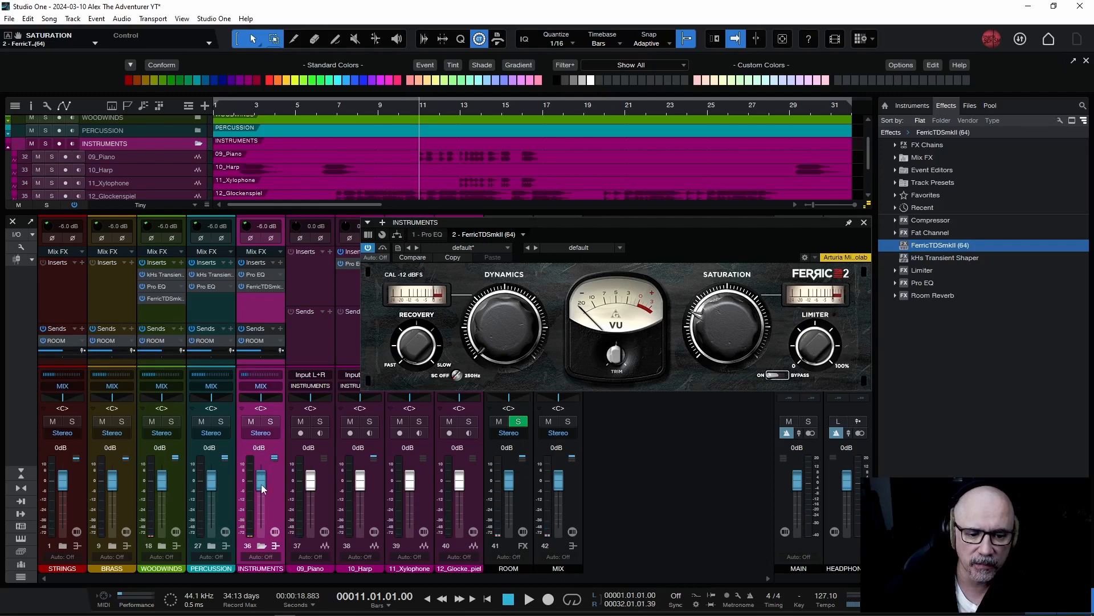
- Lower the INSTRUMENTS bus volume to -2.3 dB while the mix plays
key(space)
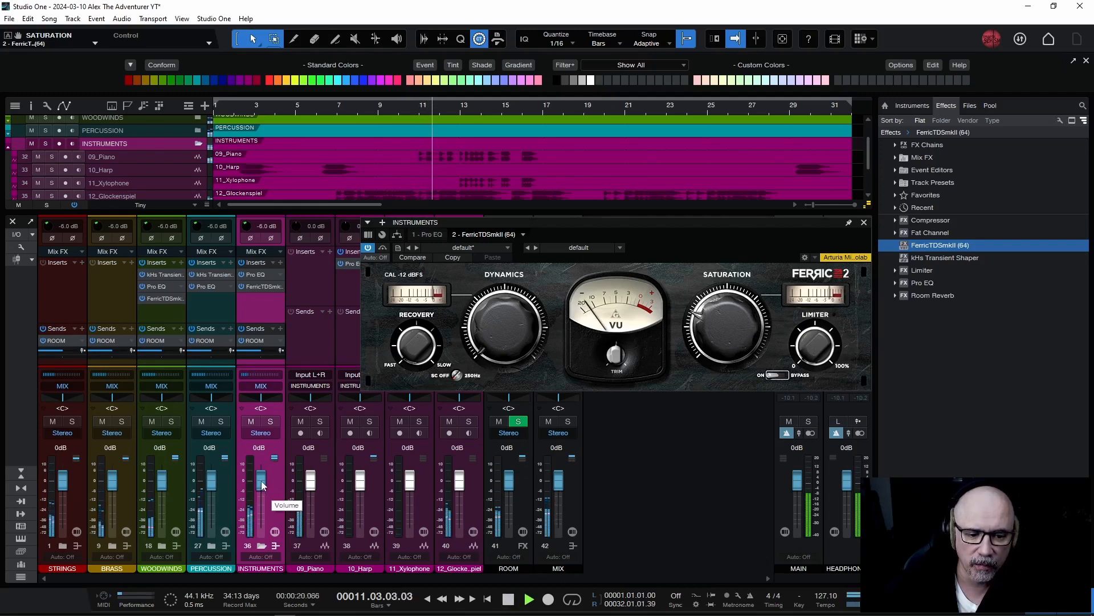
drag(263, 485, 264, 488)
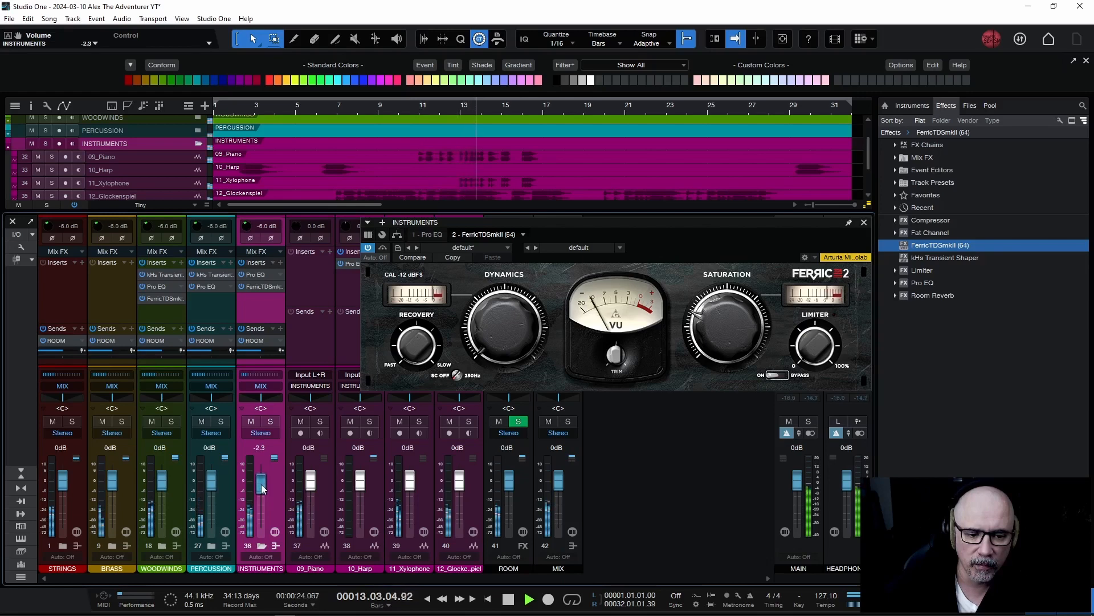
key(space)
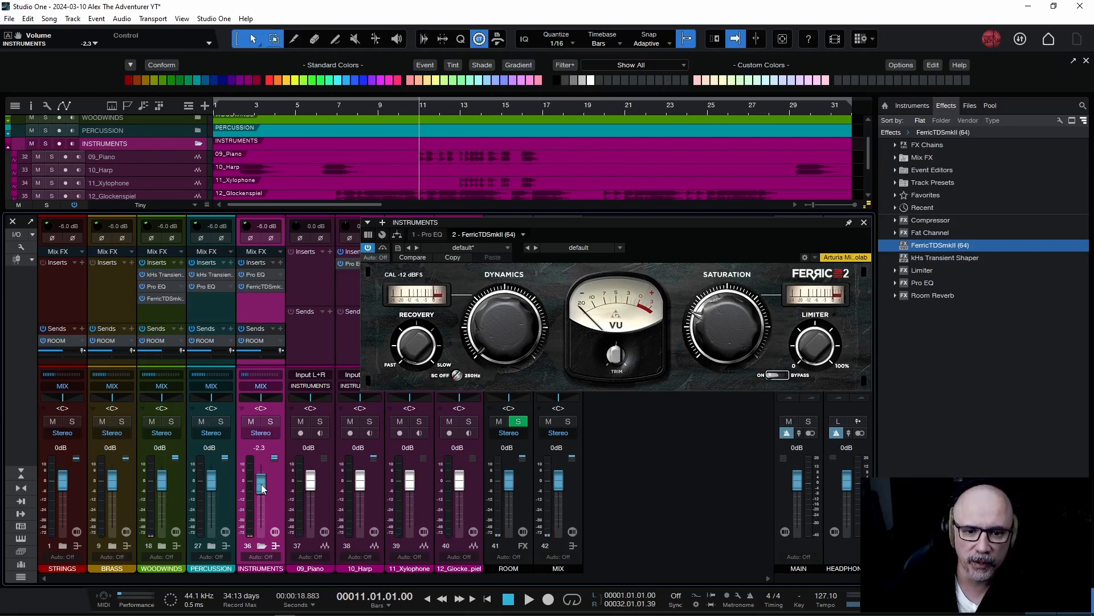
- Replay the passage from bar 11 to judge the INSTRUMENTS balance, closing the FerricTDSmkII window
key(space)
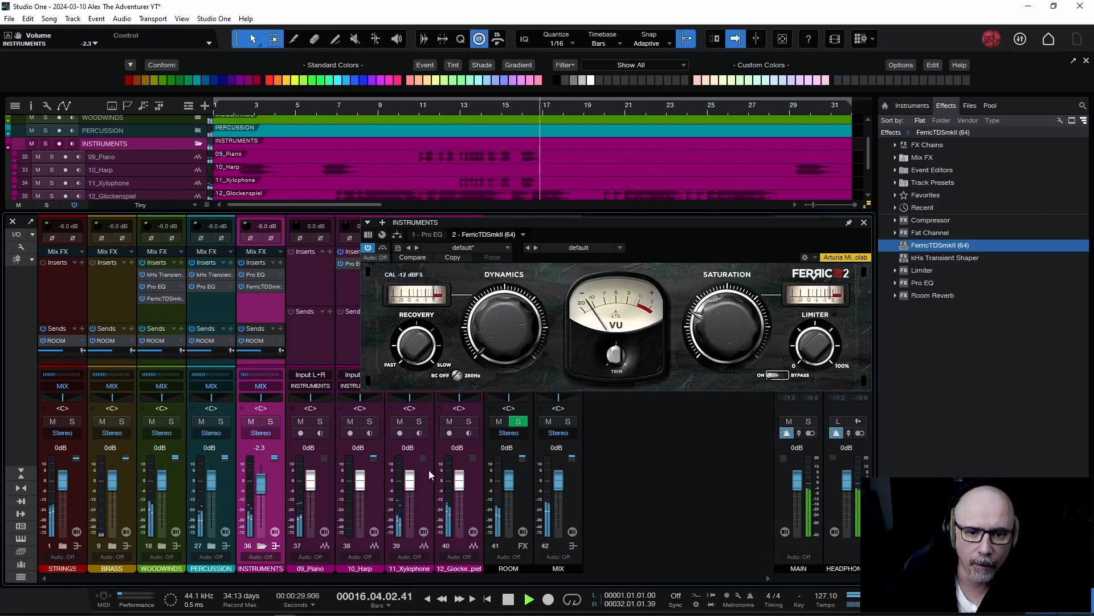
key(space)
key(space)
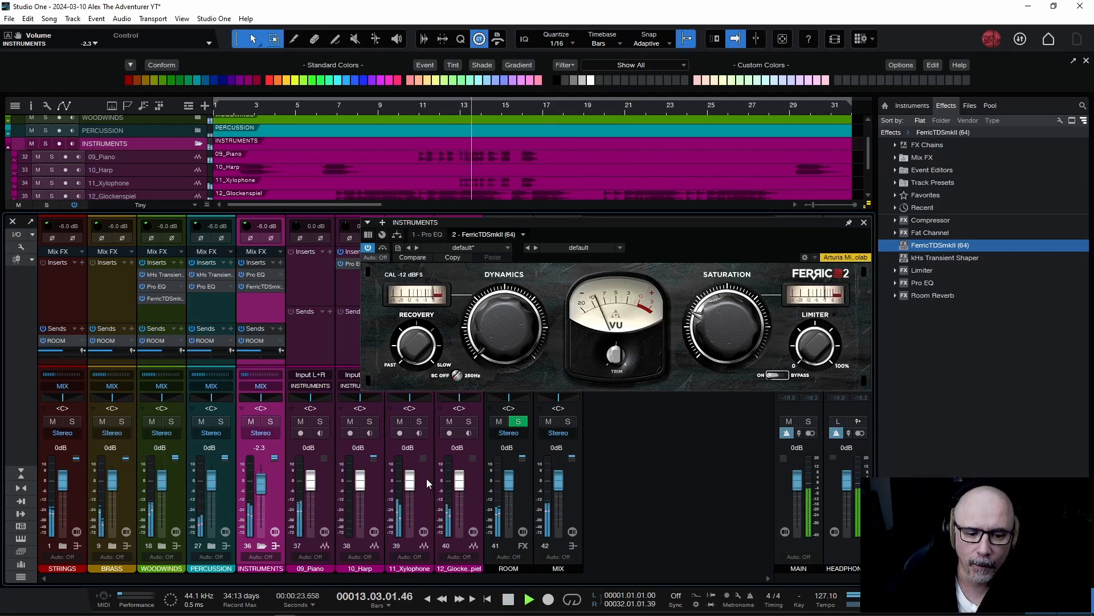
key(space)
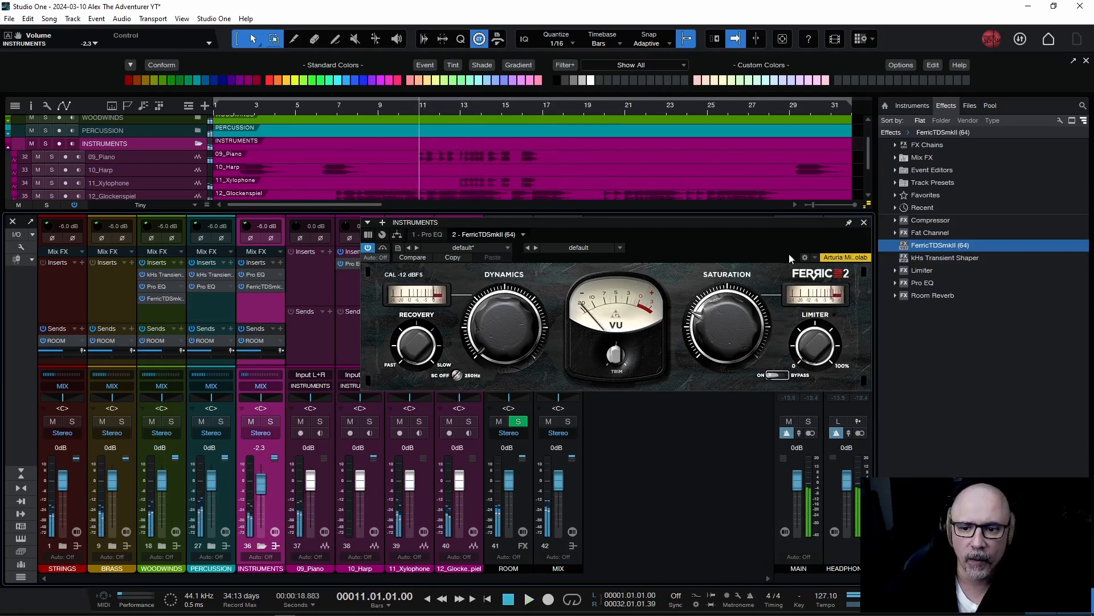
click(864, 222)
key(space)
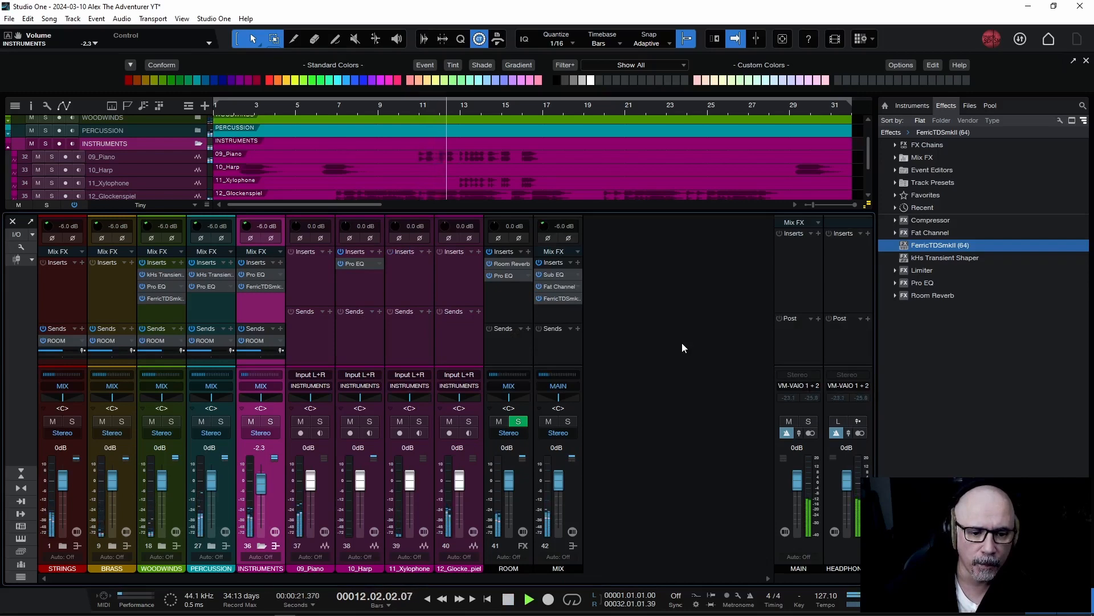
key(space)
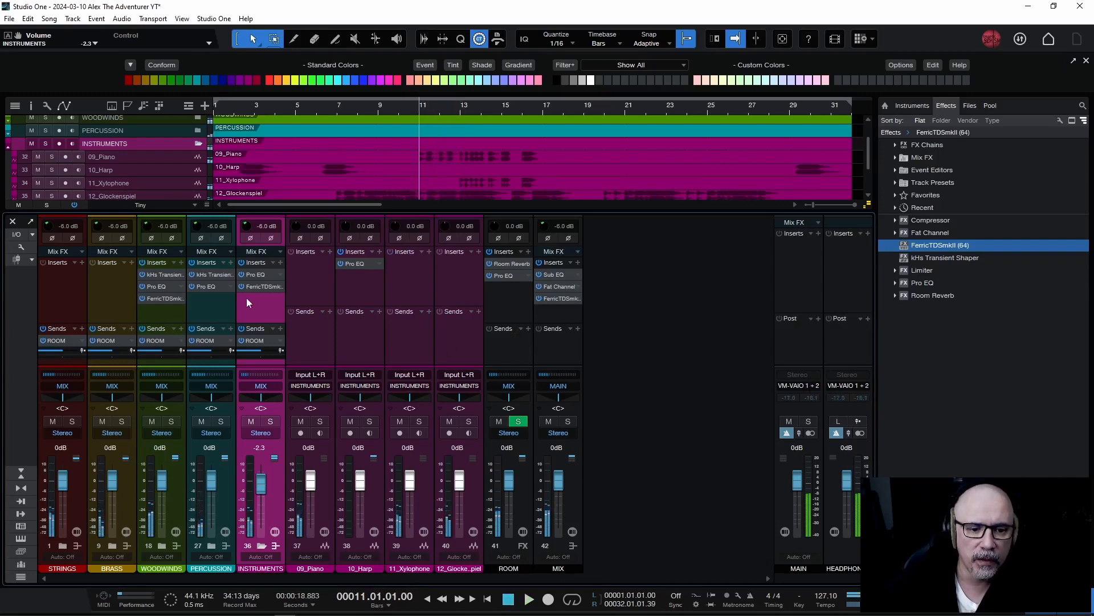
- Raise the Dynamics of the INSTRUMENTS FerricTDSmkII to about the eleven o'clock position during playback
click(255, 288)
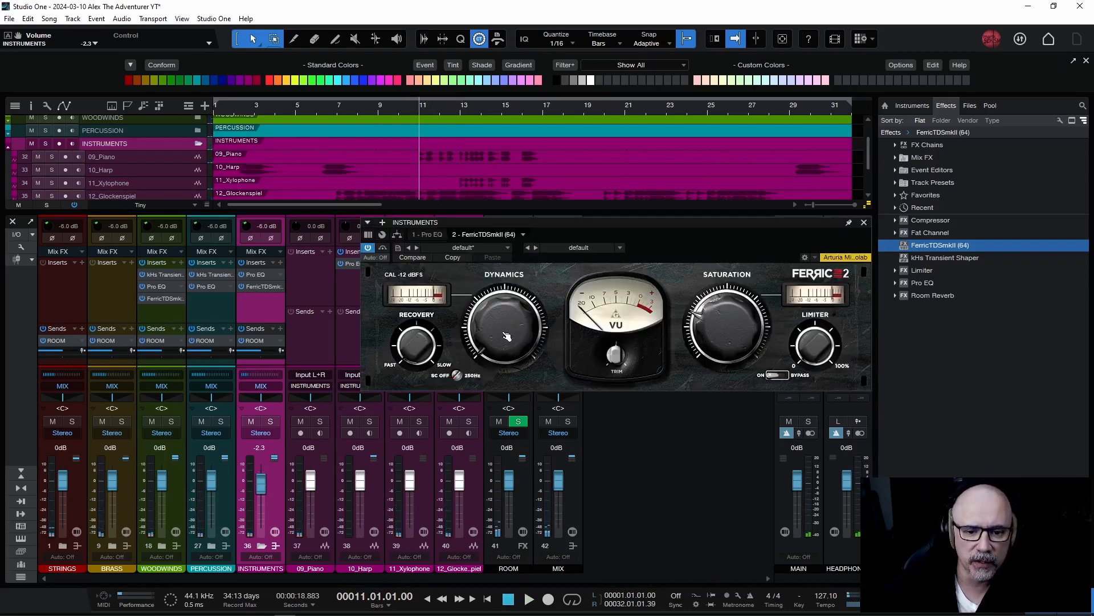
key(space)
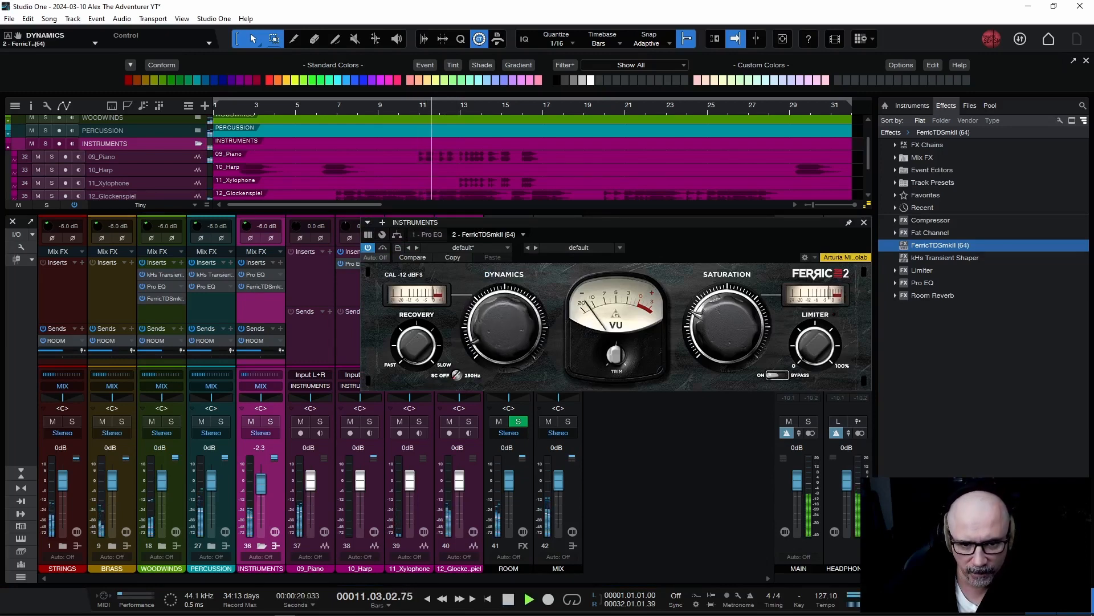
drag(504, 327, 504, 308)
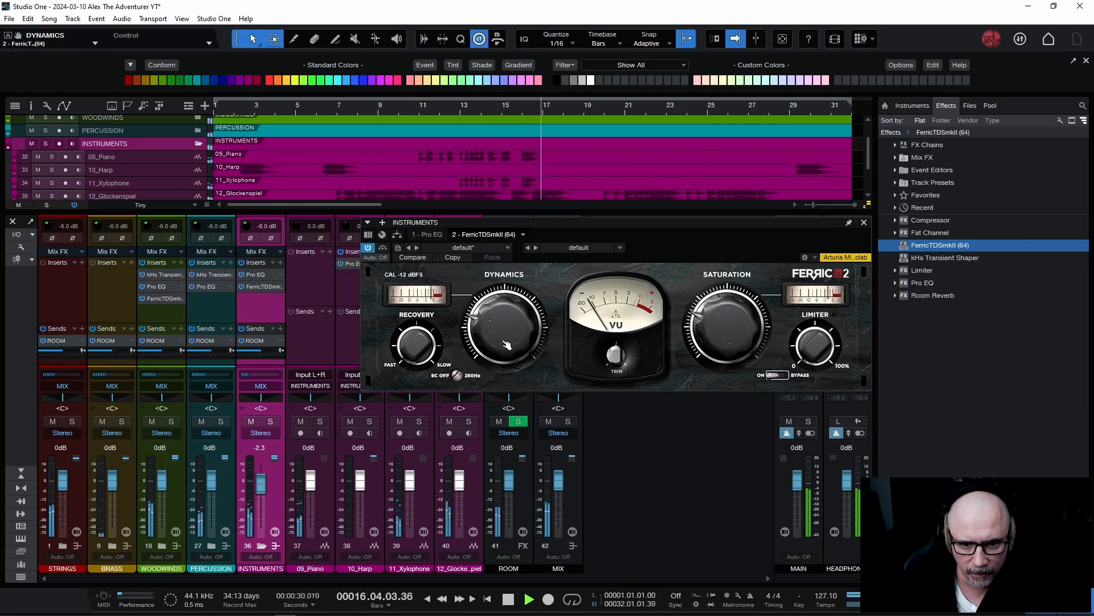
drag(506, 345, 506, 328)
key(space)
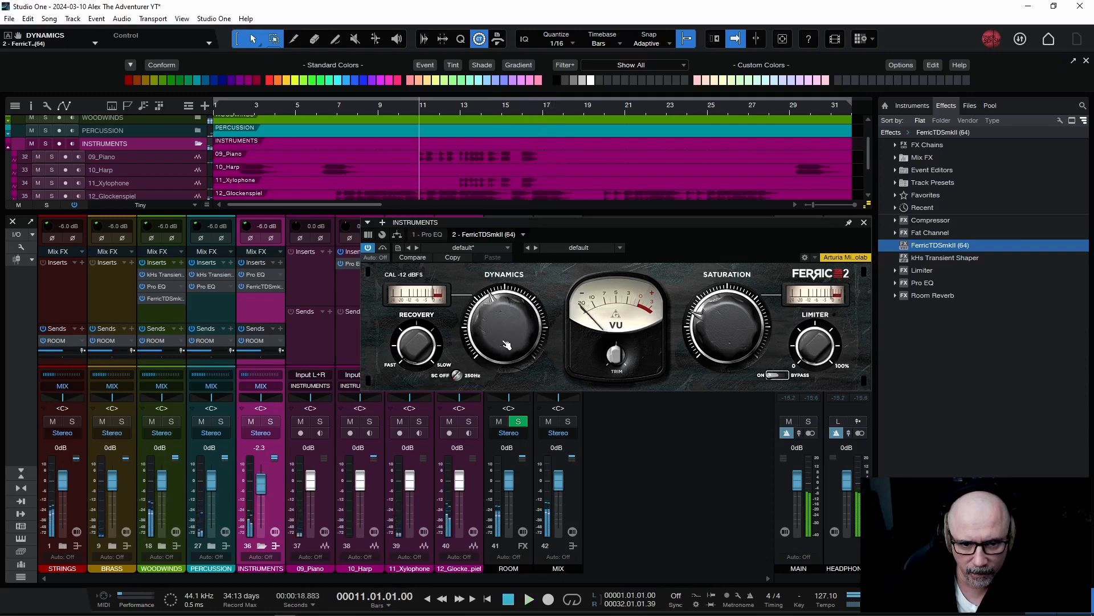
- Compare the INSTRUMENTS sound with FerricTDSmkII bypassed and active from bar 11, and close the effect window
key(space)
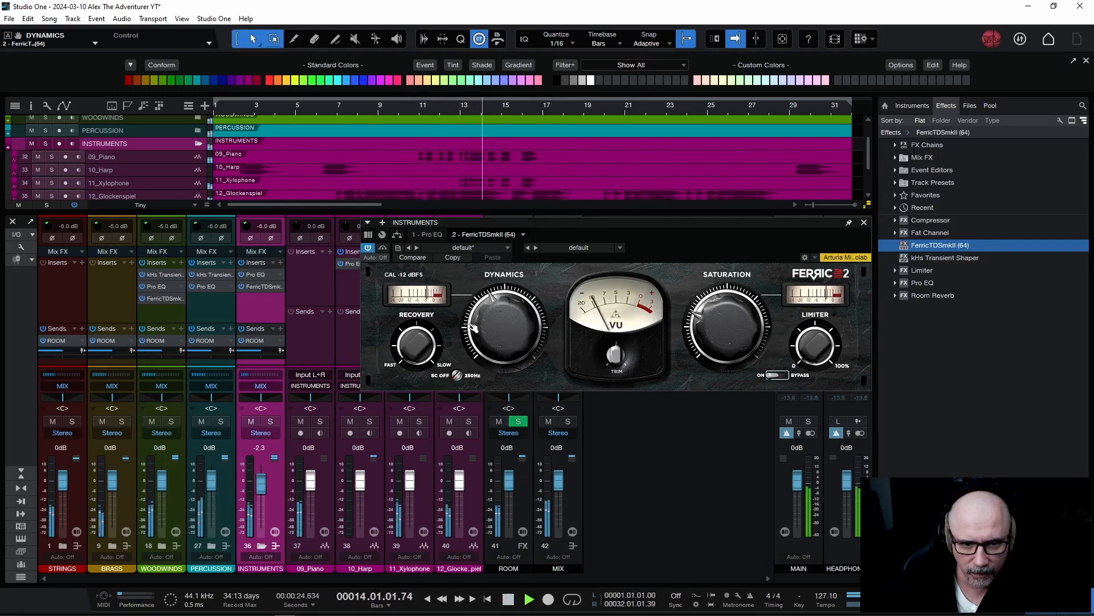
key(space)
key(space)
click(383, 249)
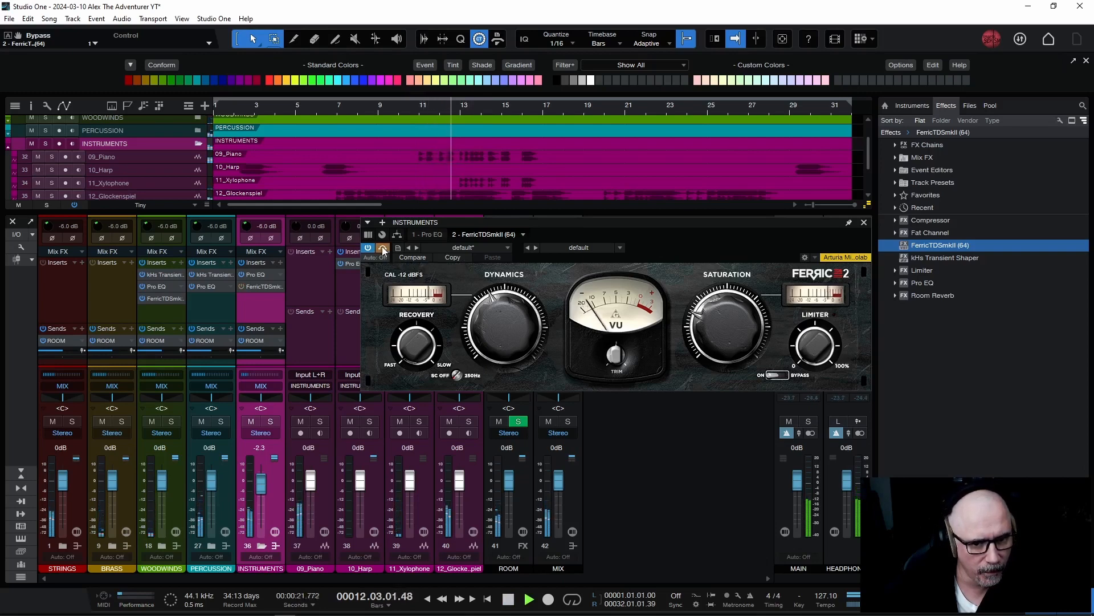
click(383, 249)
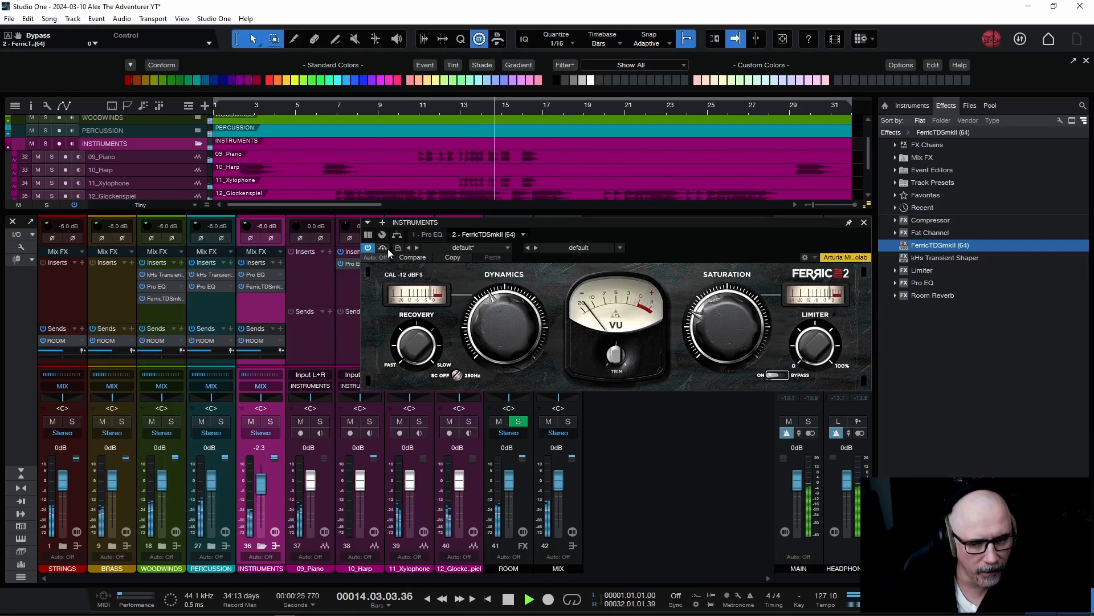
key(space)
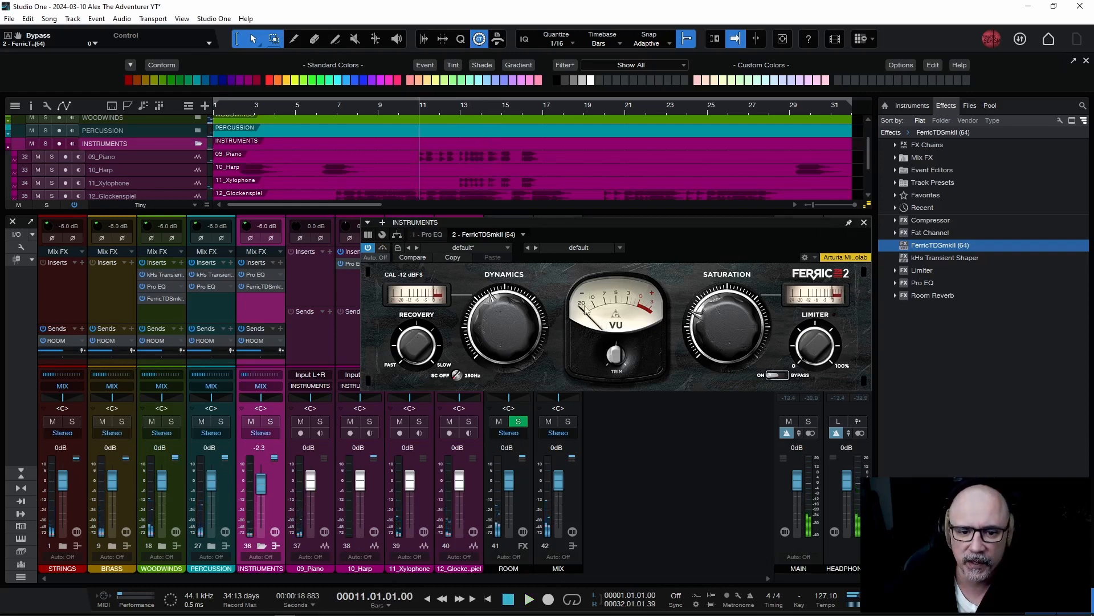
click(864, 223)
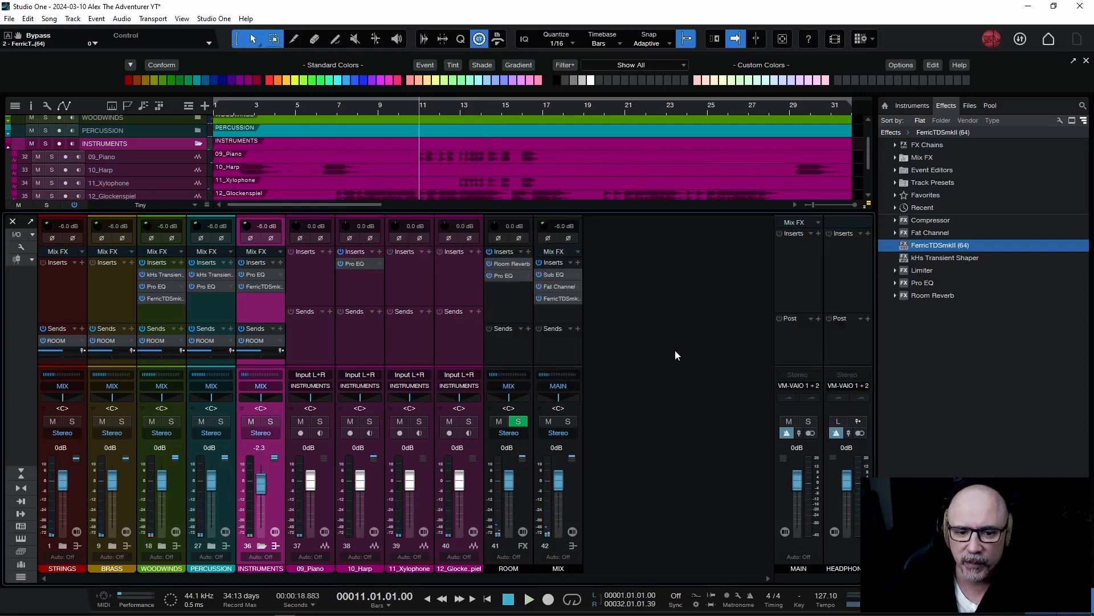
- Collapse the INSTRUMENTS folder to show only the group buses and play the whole mix from bar 1
click(261, 546)
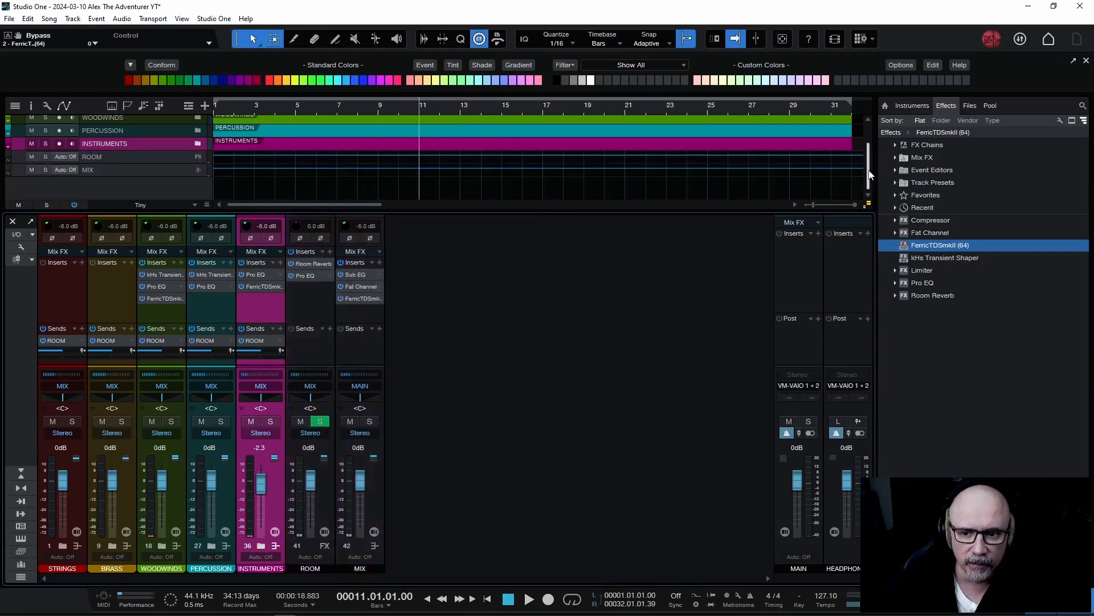
drag(870, 174, 870, 147)
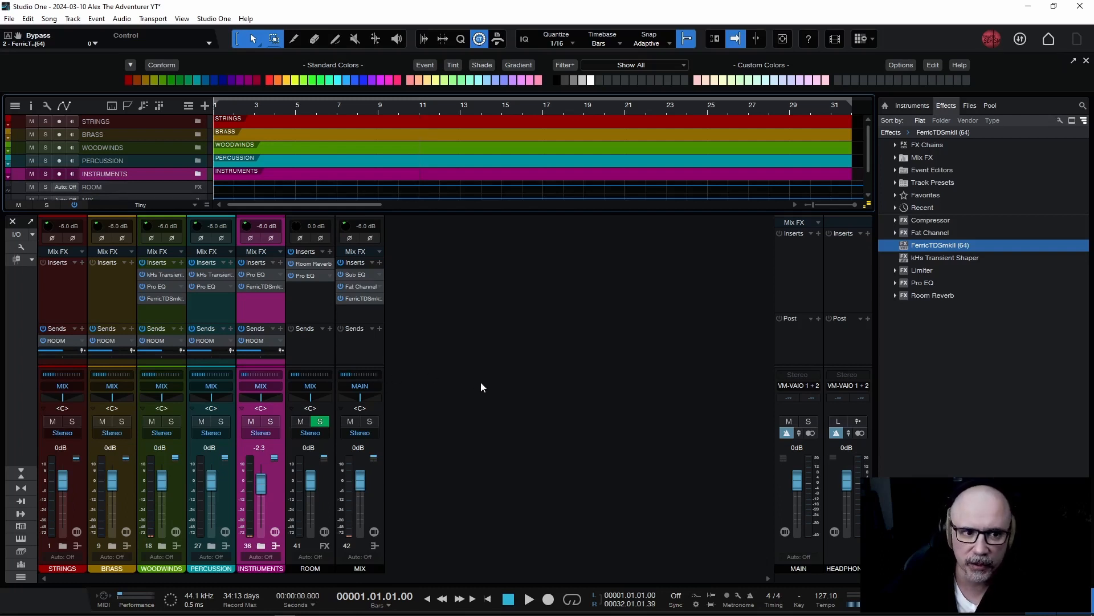
key(space)
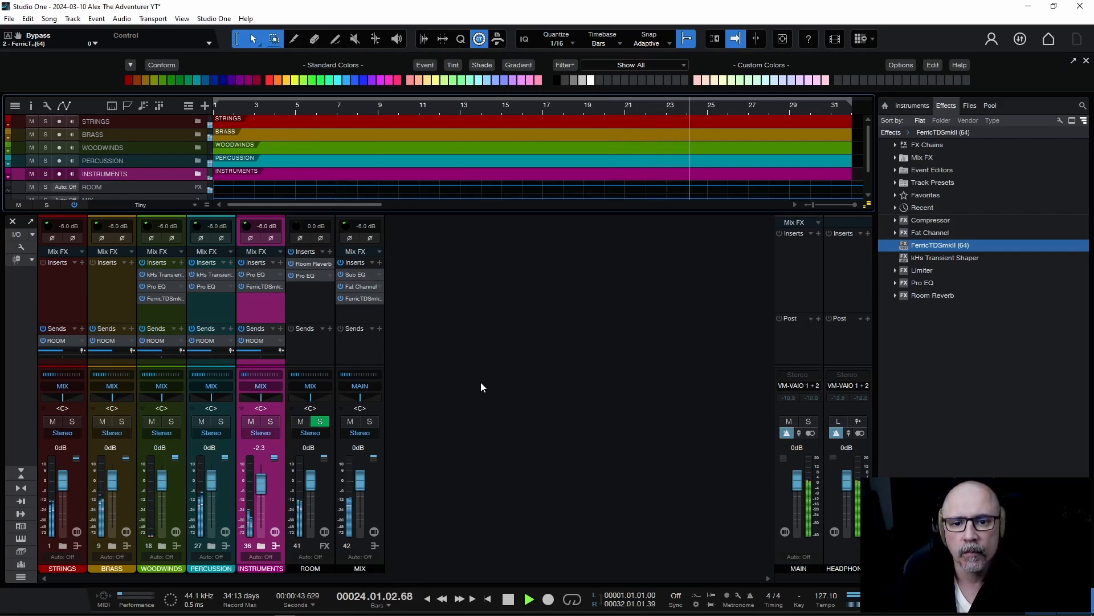
key(space)
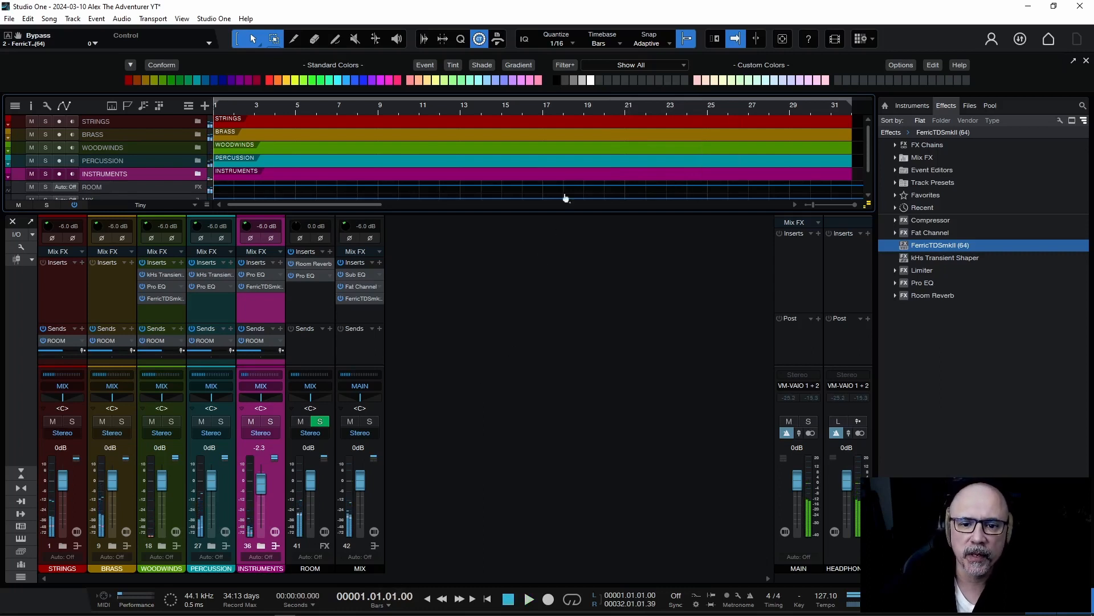
- Mute the PERCUSSION bus and play from bar 19 to listen to the remaining groups
click(583, 106)
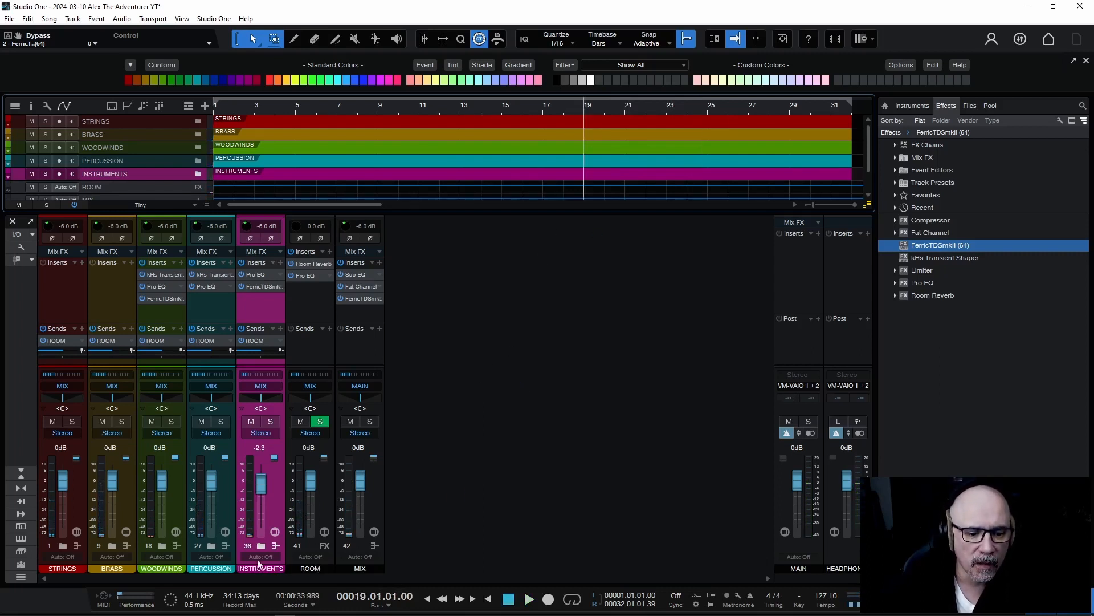
click(202, 422)
key(space)
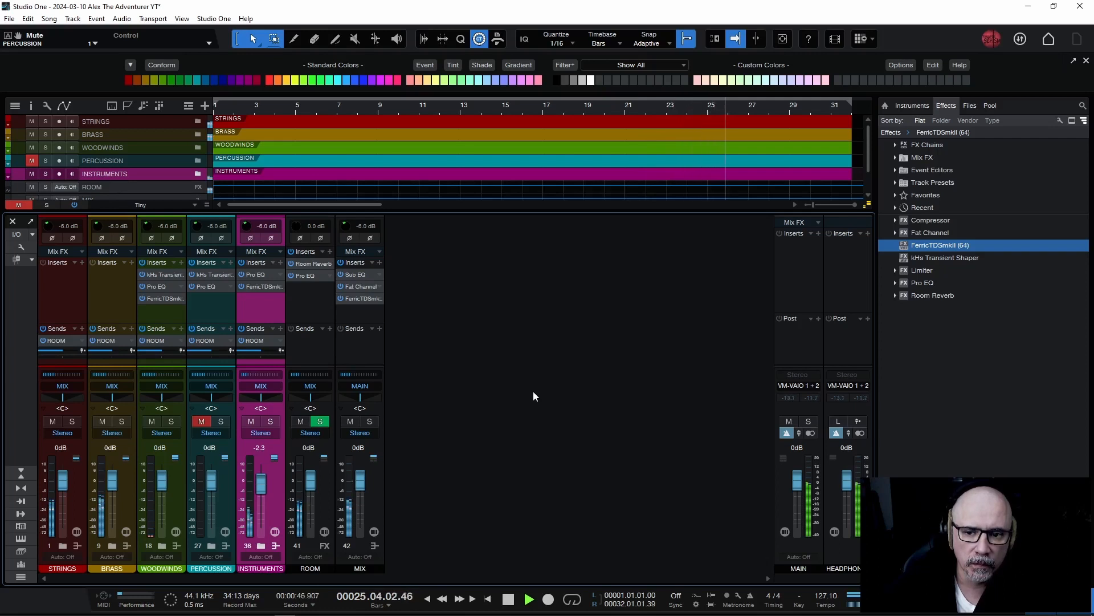
key(space)
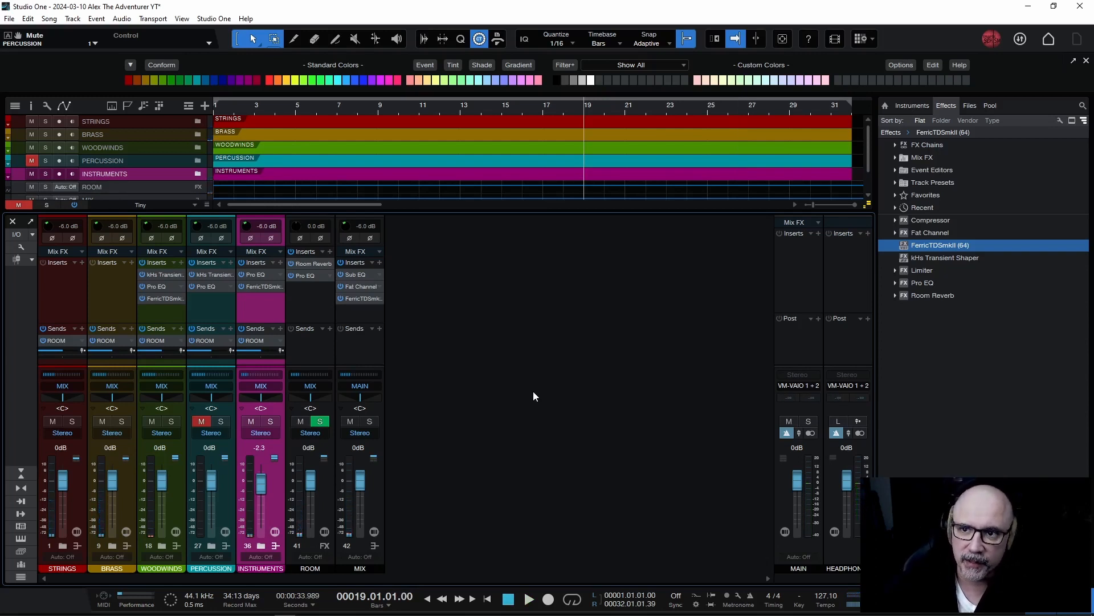
- Insert a Pro EQ on the BRASS bus
drag(929, 284, 110, 300)
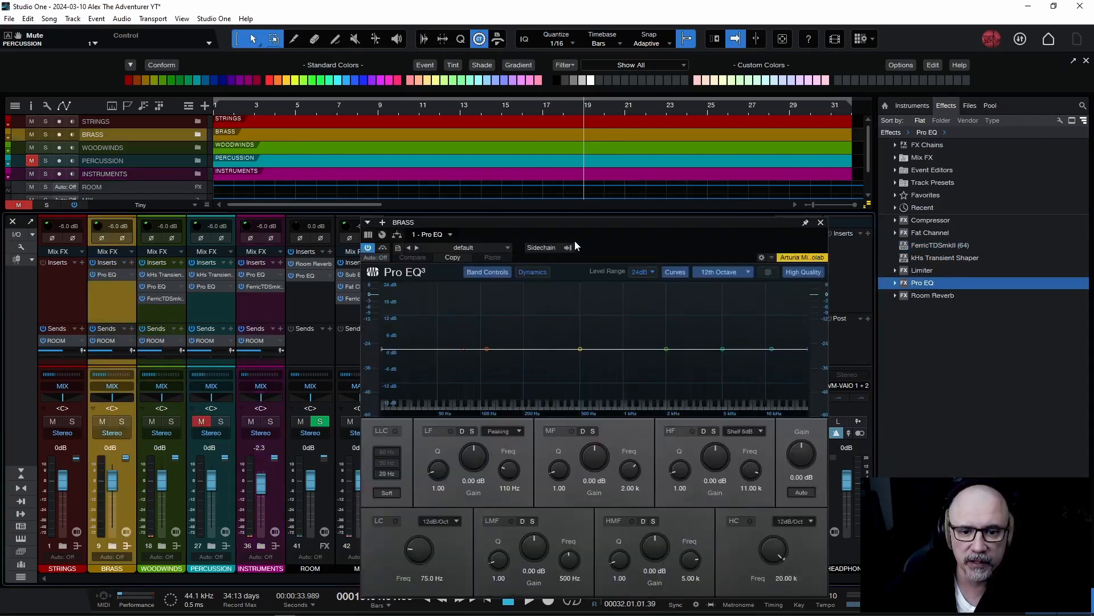
- Enable the BRASS EQ's low cut at 84.1 Hz and boost its LF band by 4.17 dB at 152 Hz
drag(579, 221, 566, 163)
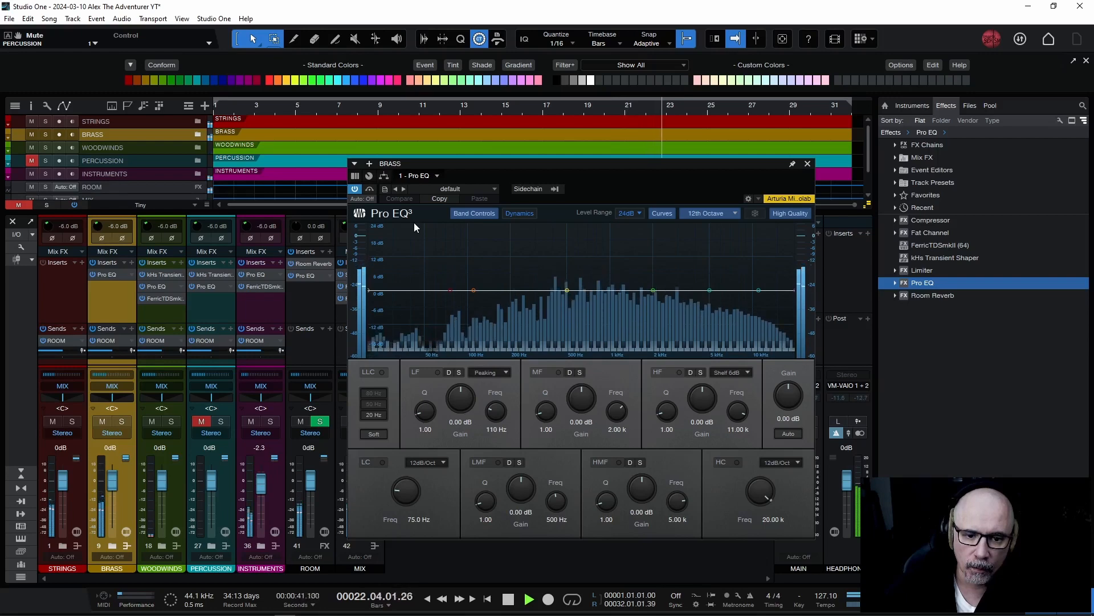
click(383, 462)
drag(401, 490, 400, 484)
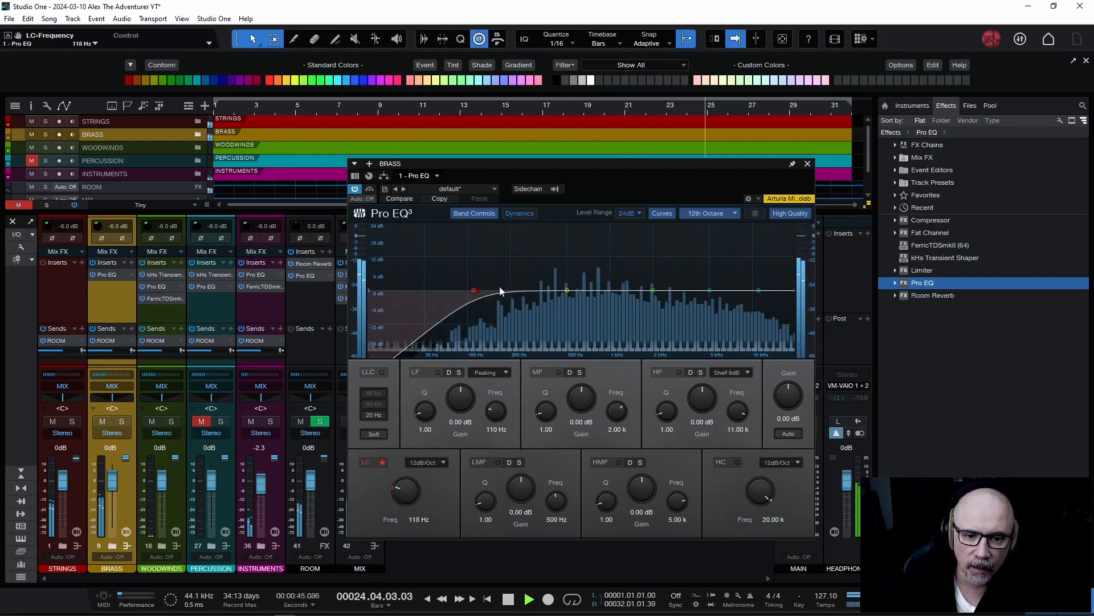
click(438, 373)
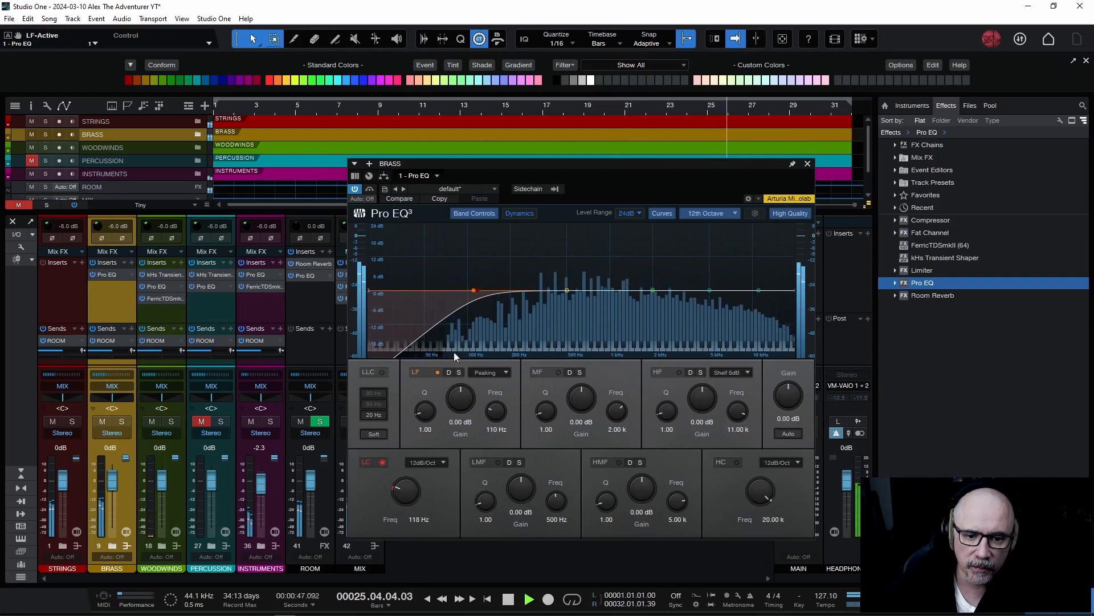
mouse_move(477, 290)
mouse_down()
mouse_move(495, 279)
mouse_move(457, 296)
mouse_move(497, 275)
mouse_move(497, 261)
mouse_move(493, 278)
mouse_up()
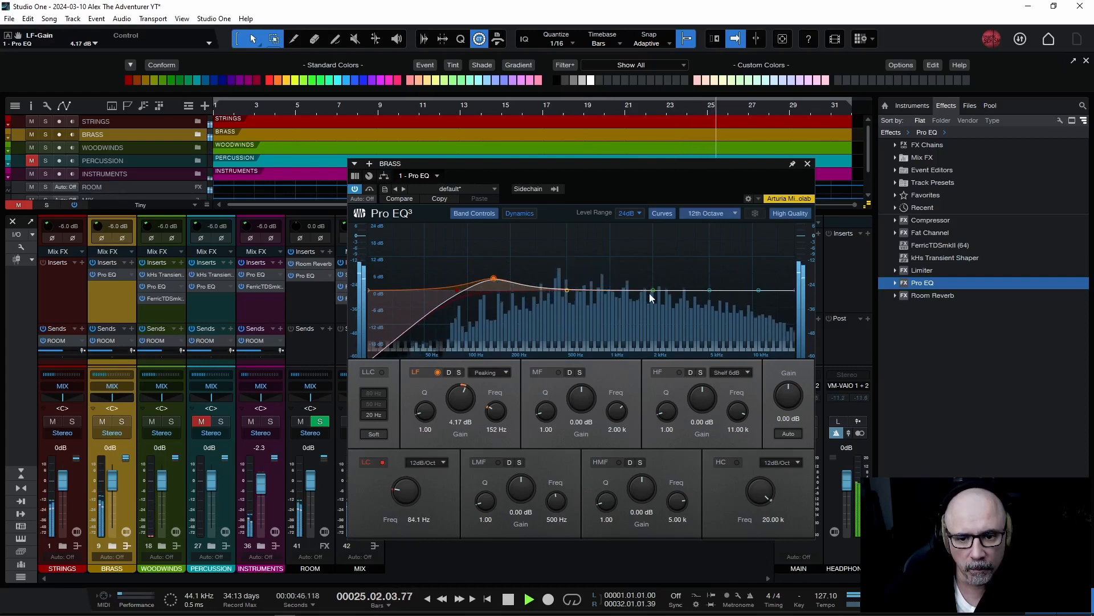
- Boost the BRASS EQ's MF band by 2.18 dB at 1.88 kHz while replaying from bar 19
drag(651, 292, 654, 286)
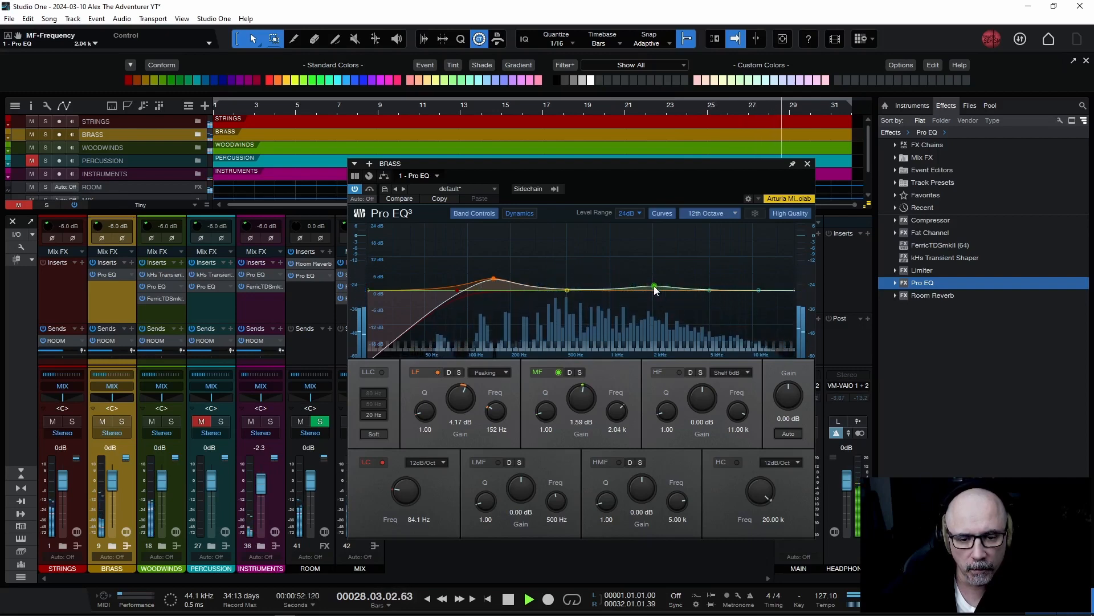
key(space)
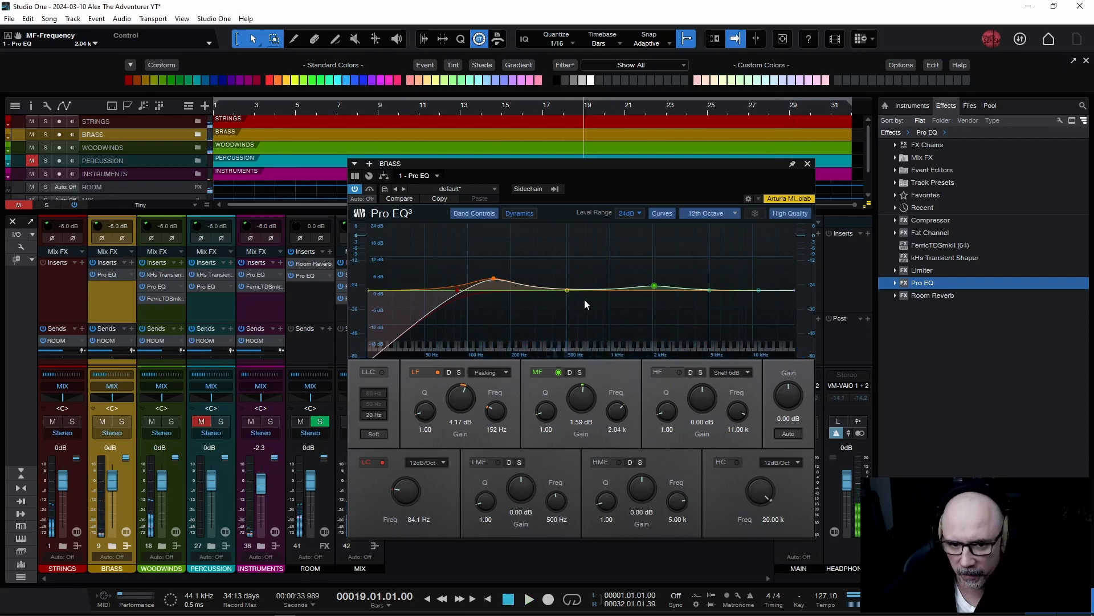
key(space)
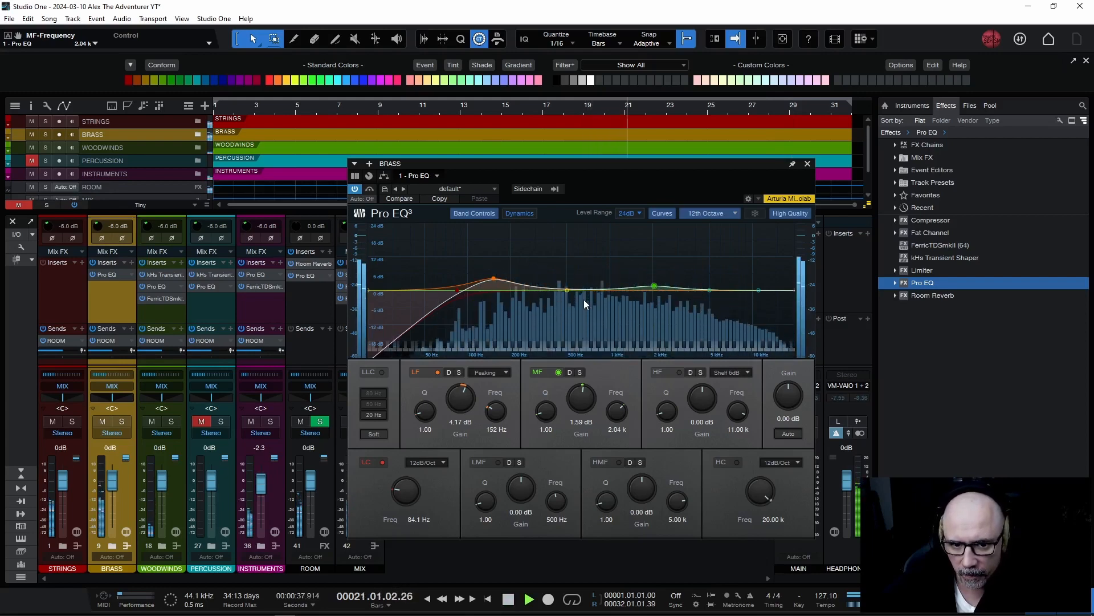
key(space)
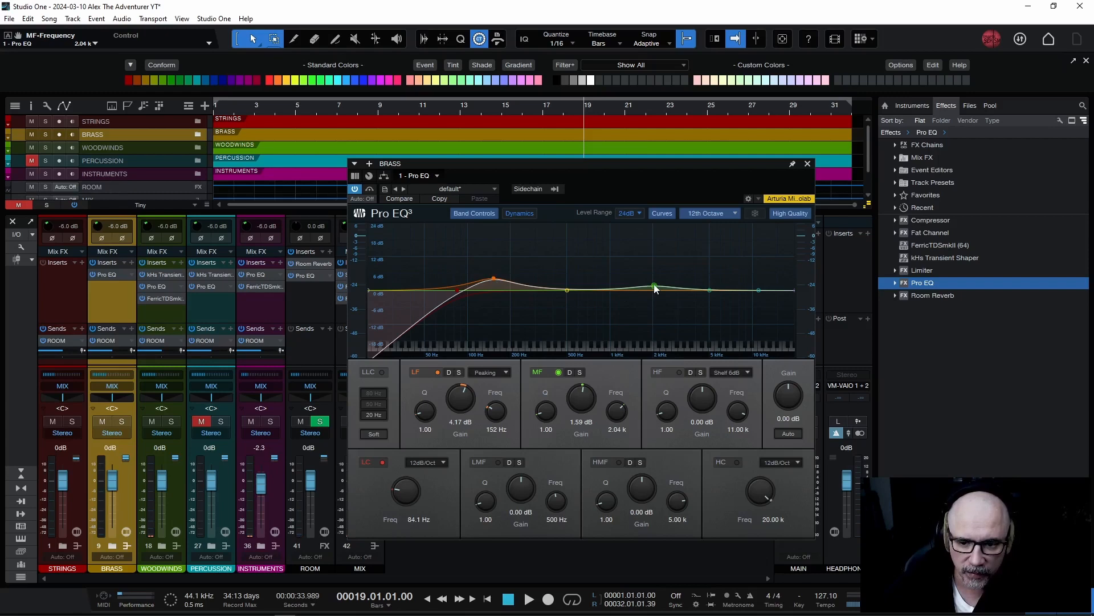
key(space)
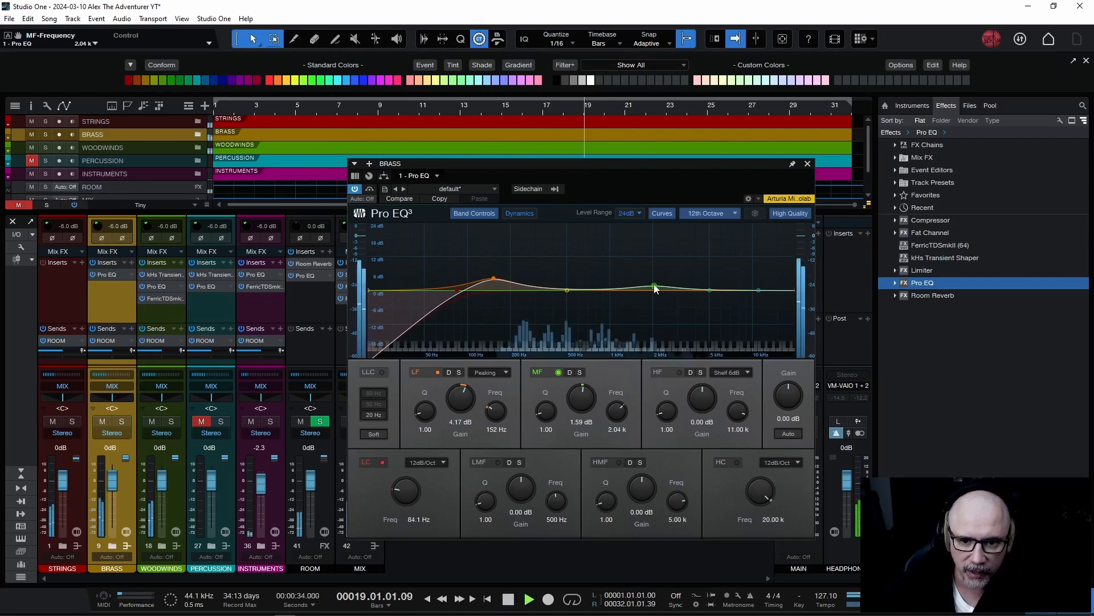
mouse_move(654, 285)
mouse_down()
mouse_move(652, 256)
mouse_move(651, 287)
mouse_up()
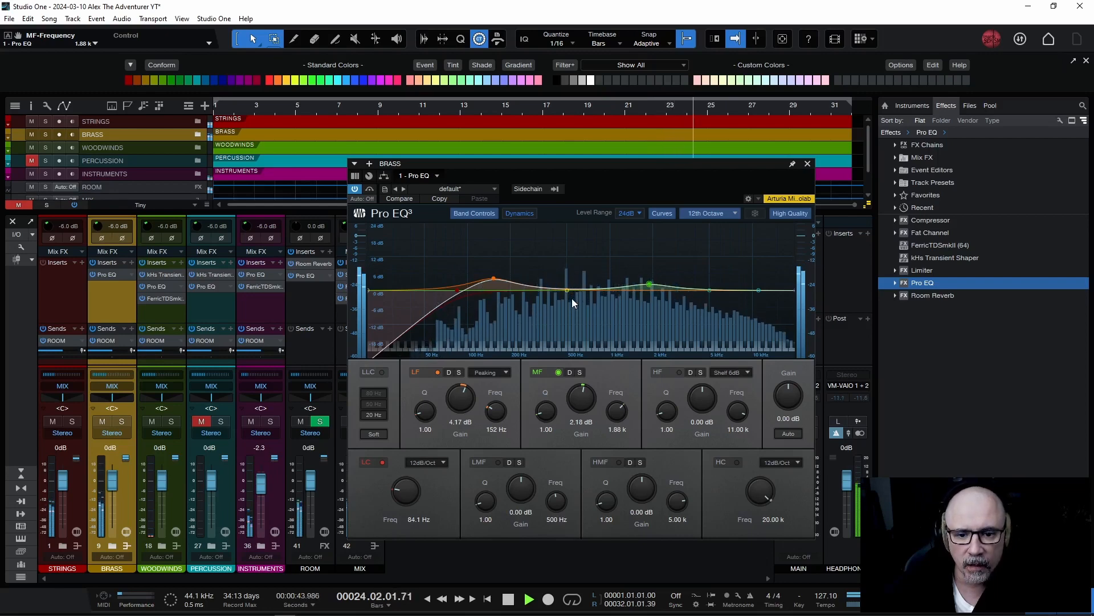
- Try a 0.40 dB LMF cut at 531 Hz in the BRASS EQ and switch that band off again
mouse_move(568, 290)
mouse_down()
mouse_move(566, 314)
mouse_move(571, 291)
mouse_up()
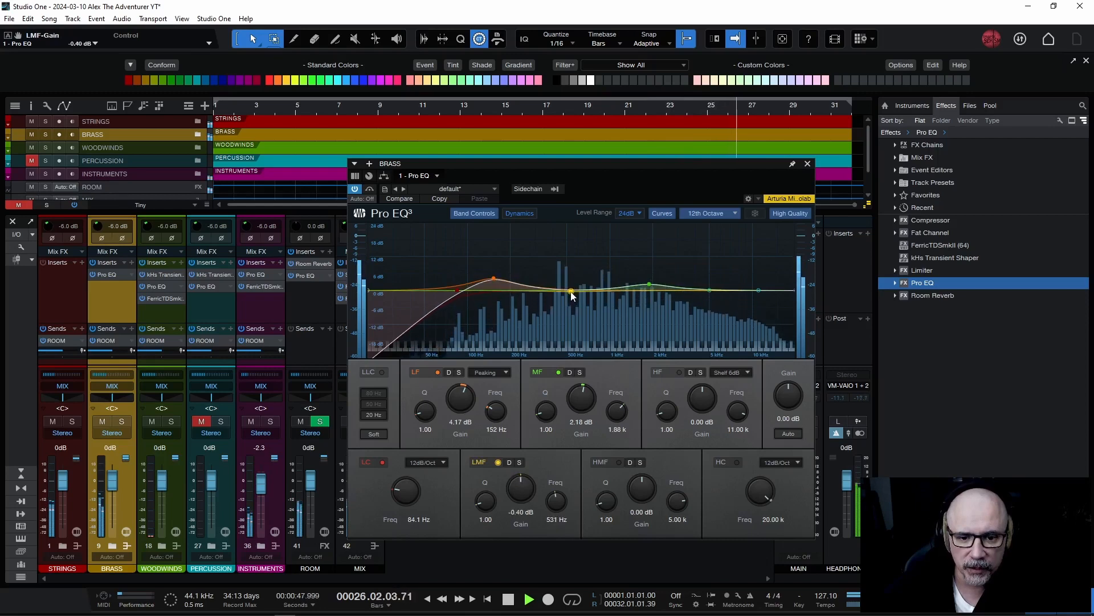
click(498, 462)
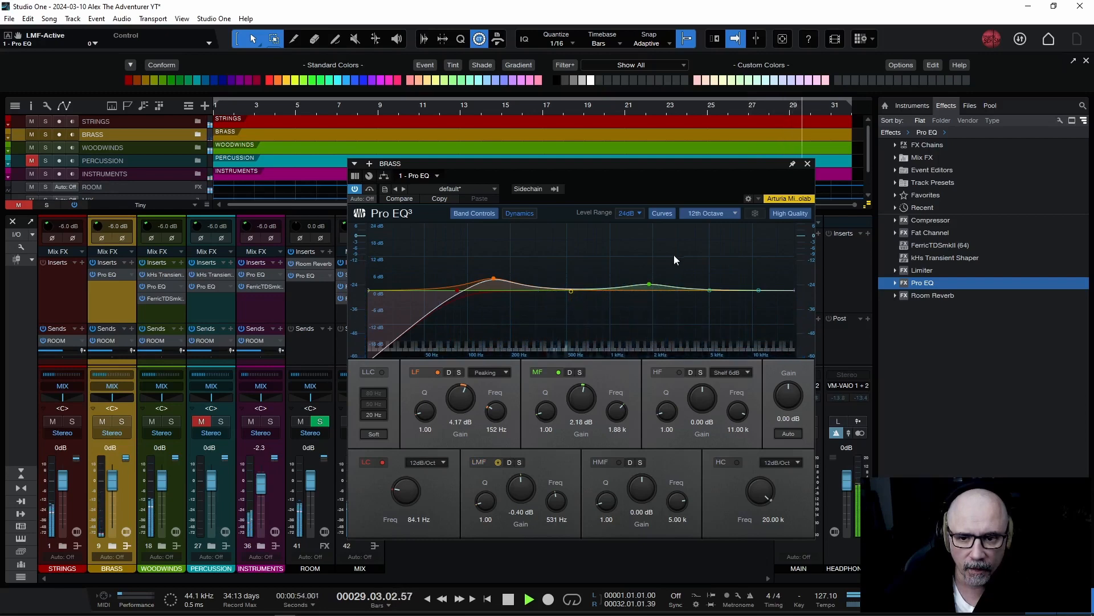
- Insert FerricTDSmkII after Pro EQ on the BRASS bus and raise its saturation slightly during playback
key(space)
click(808, 165)
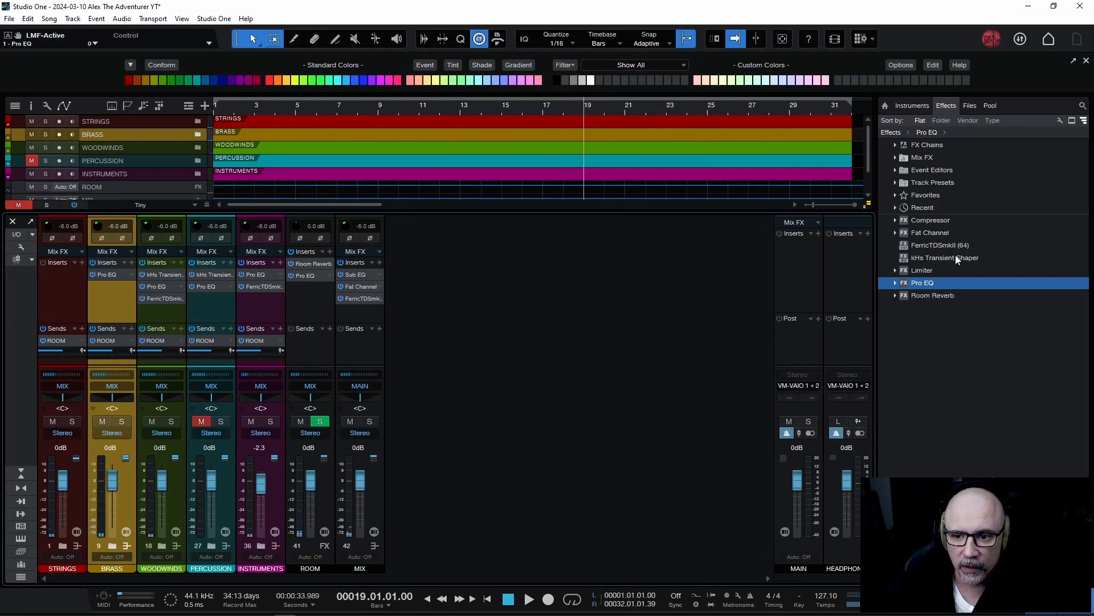
drag(955, 247, 109, 306)
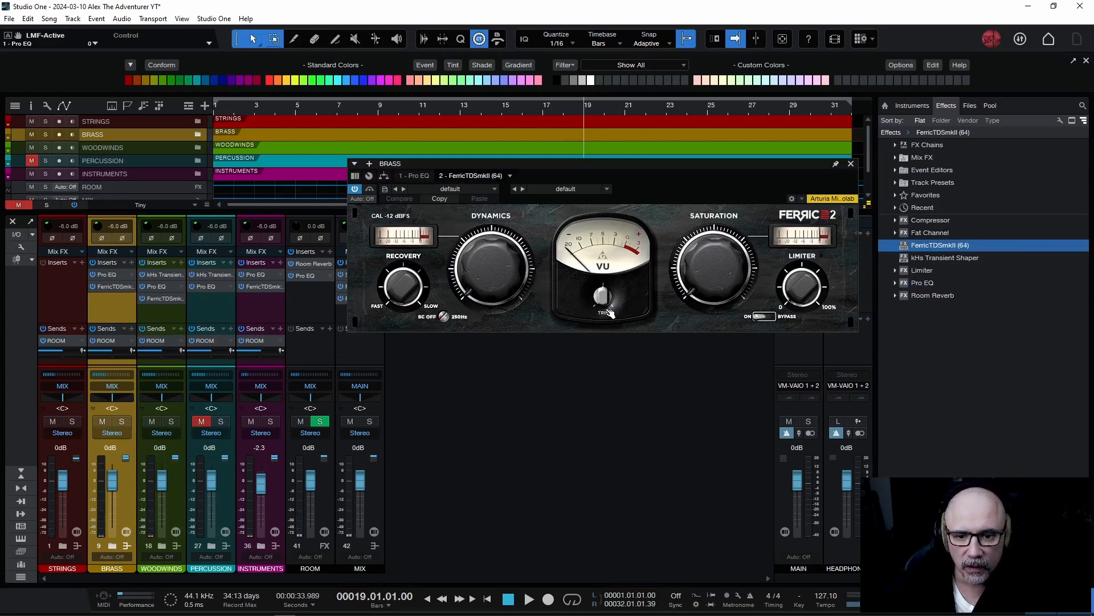
key(space)
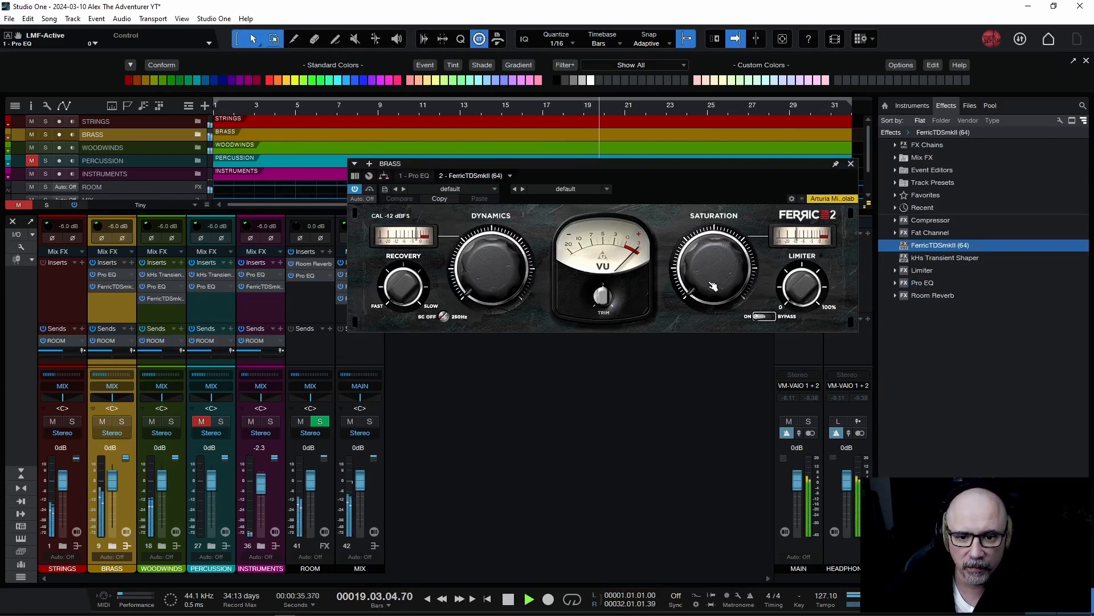
drag(714, 286, 714, 267)
key(space)
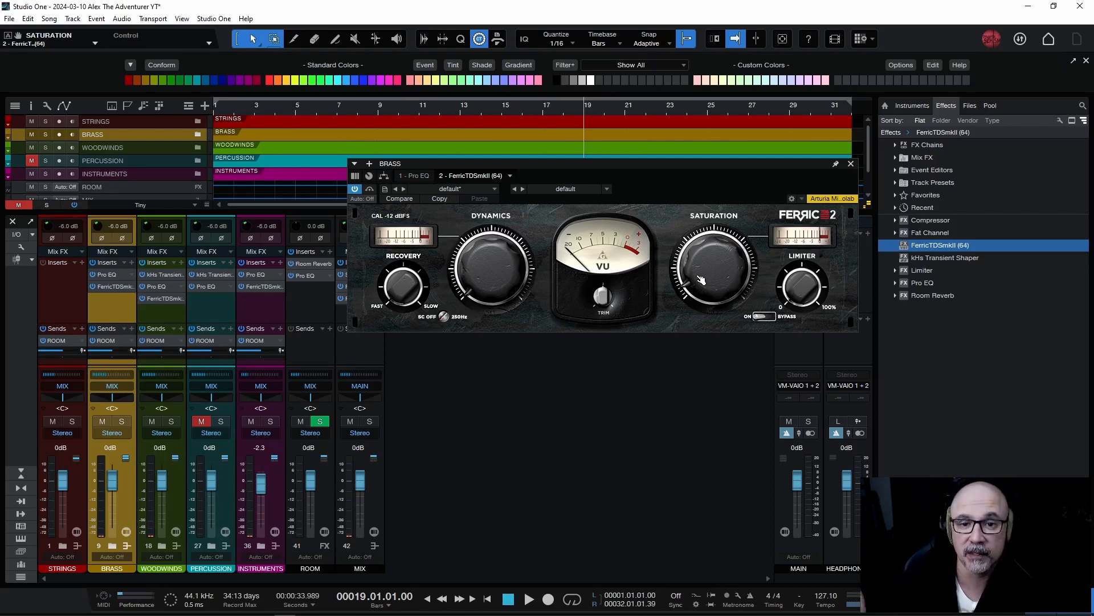
- Compare the BRASS sound from bar 19 with FerricTDSmkII bypassed and active
key(space)
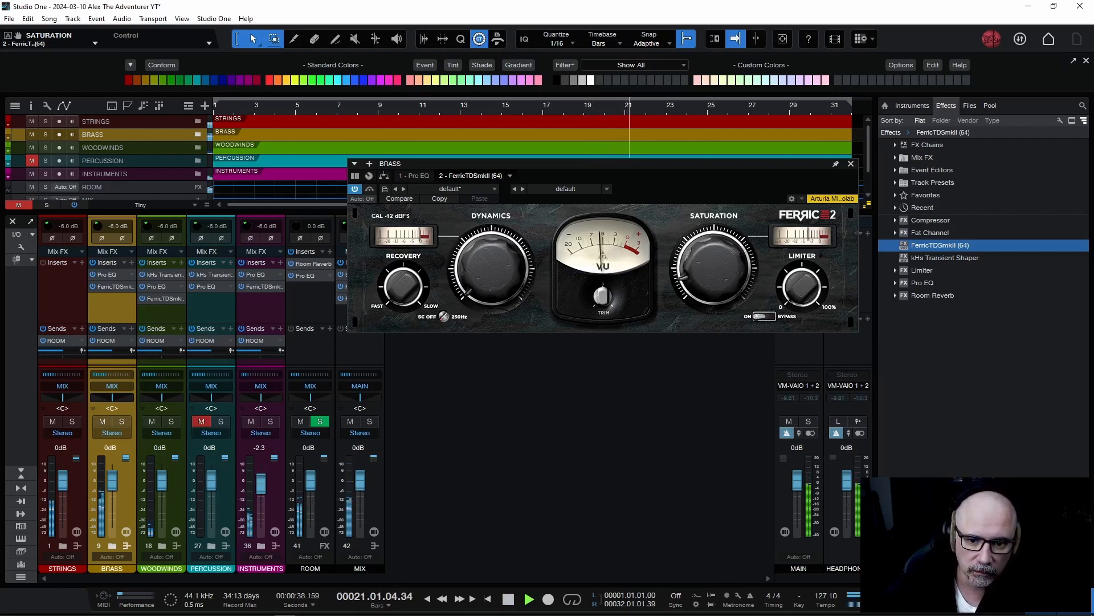
click(369, 192)
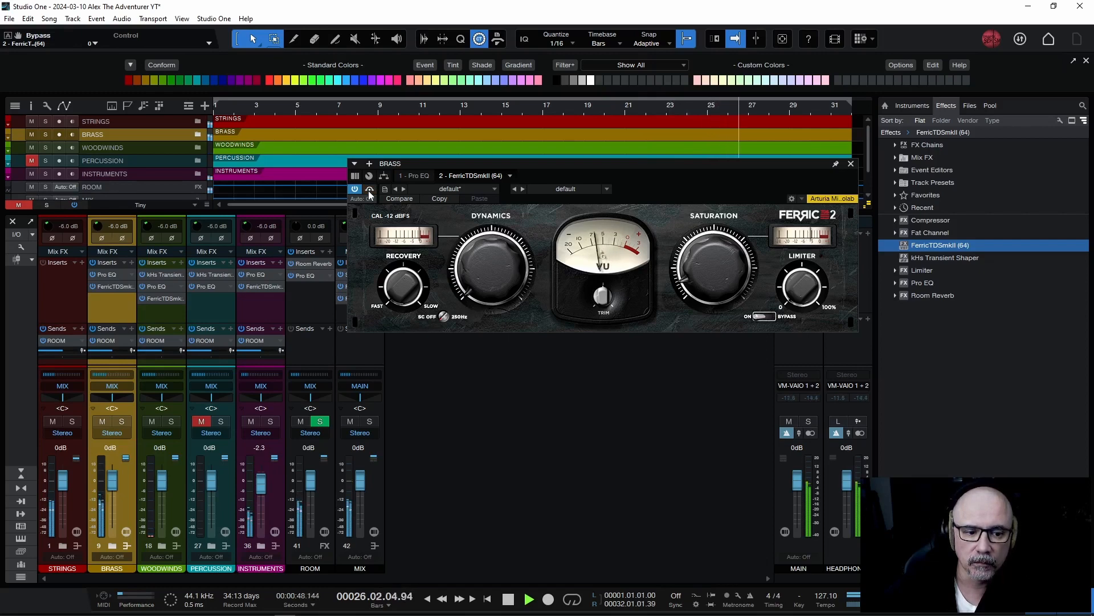
key(space)
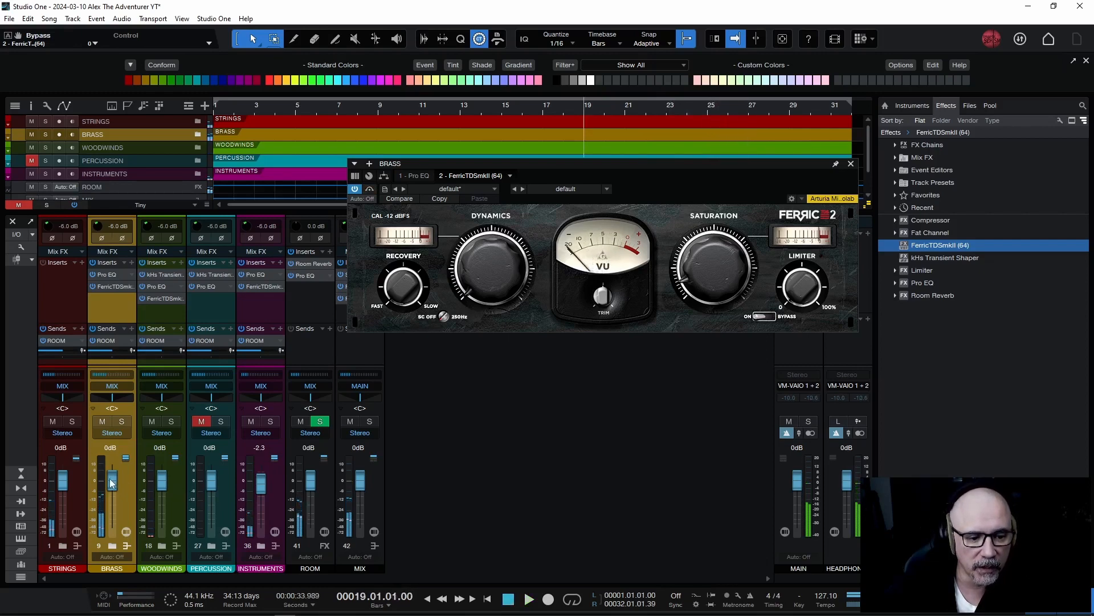
- Lower the BRASS bus to -1.9 dB and recheck its level with FerricTDSmkII bypassed and active
drag(113, 484, 113, 486)
key(space)
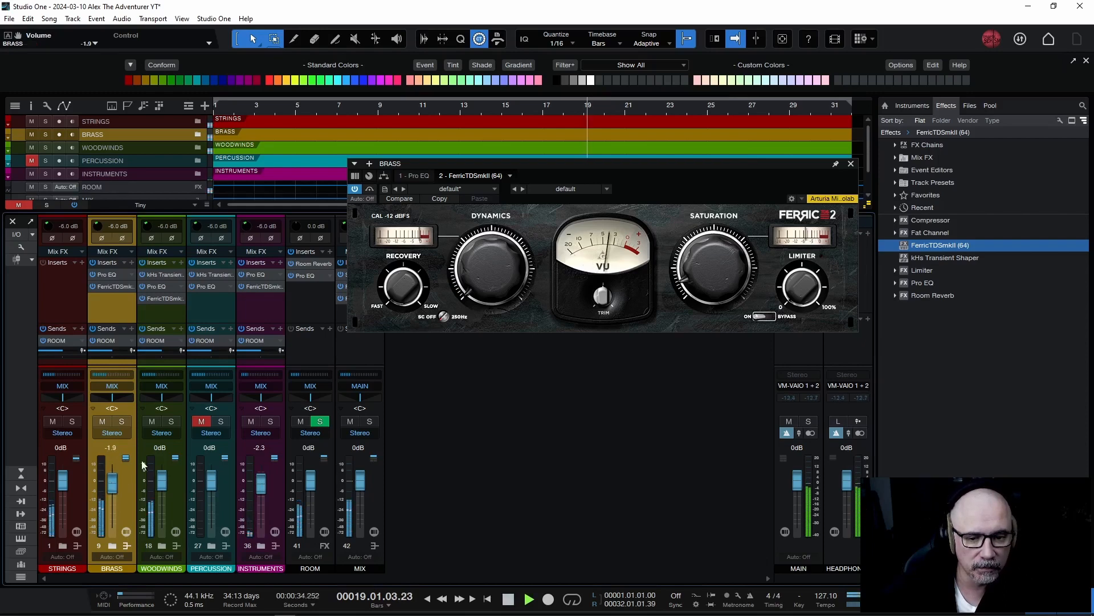
click(371, 191)
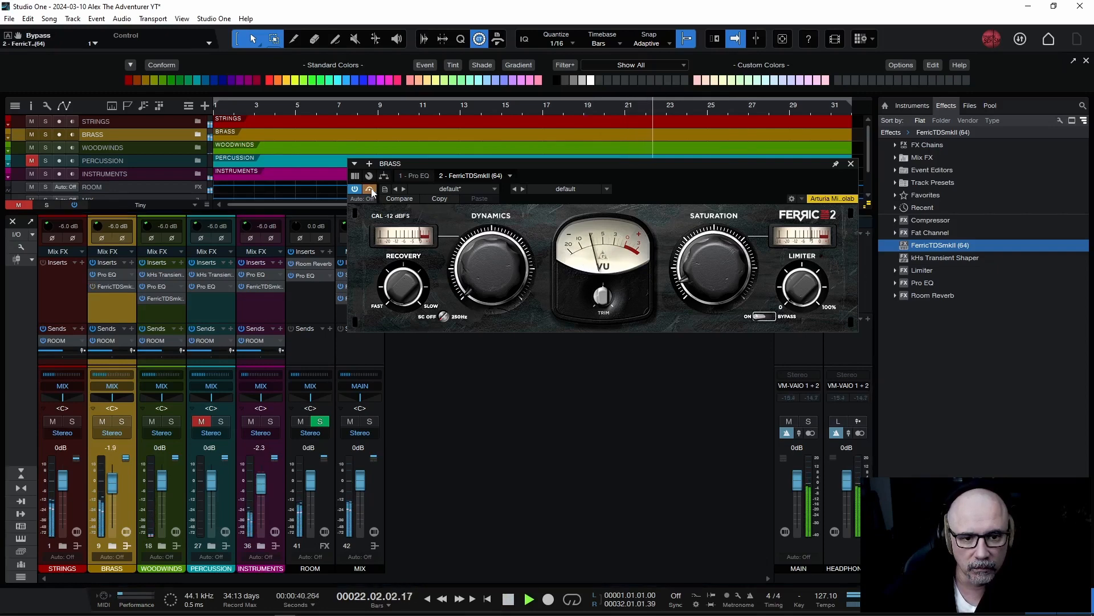
click(372, 191)
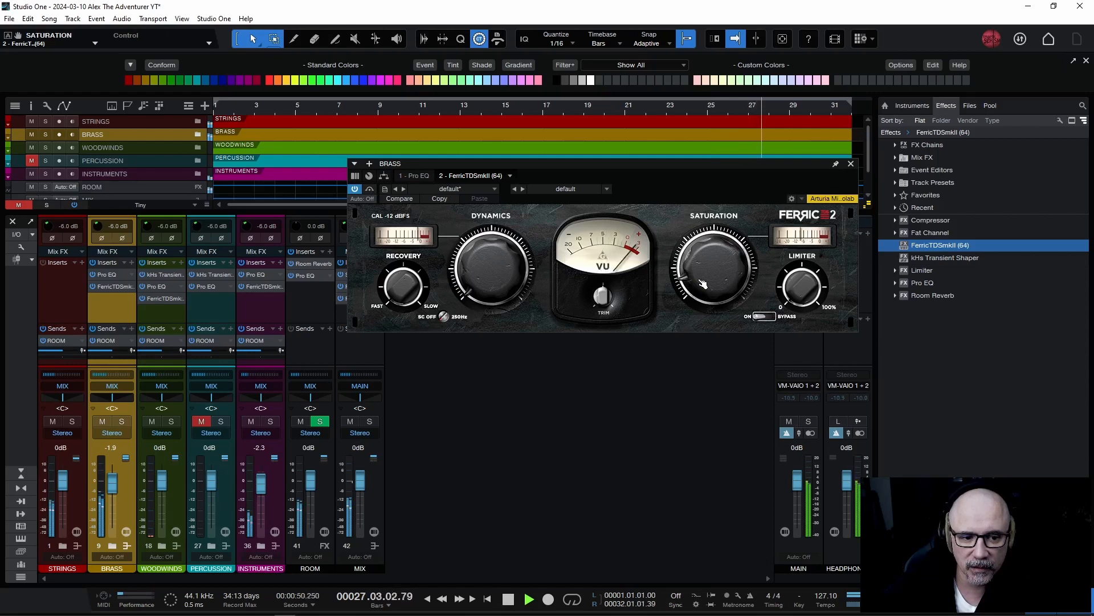
key(space)
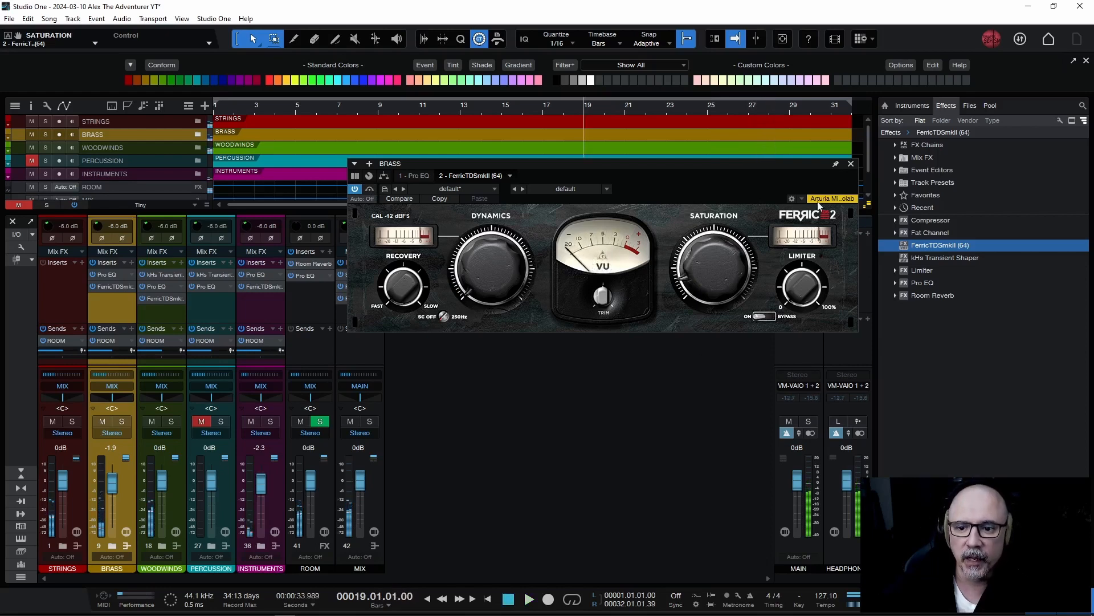
click(851, 164)
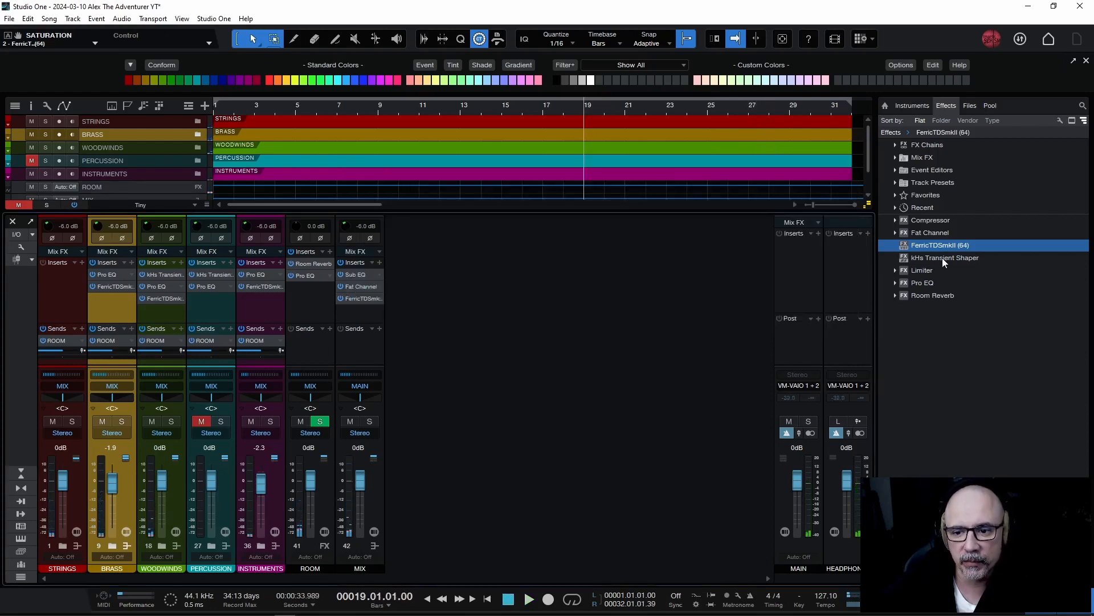
- Insert kHs Transient Shaper before Pro EQ on the BRASS bus and set its Attack to 20% during playback
drag(942, 258, 116, 273)
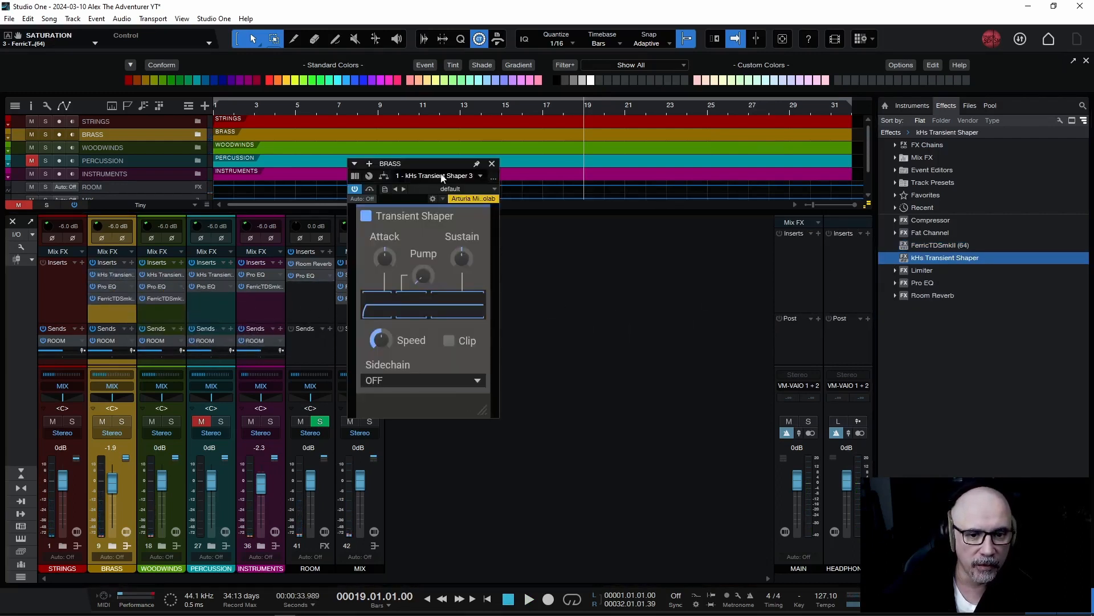
drag(434, 169, 550, 221)
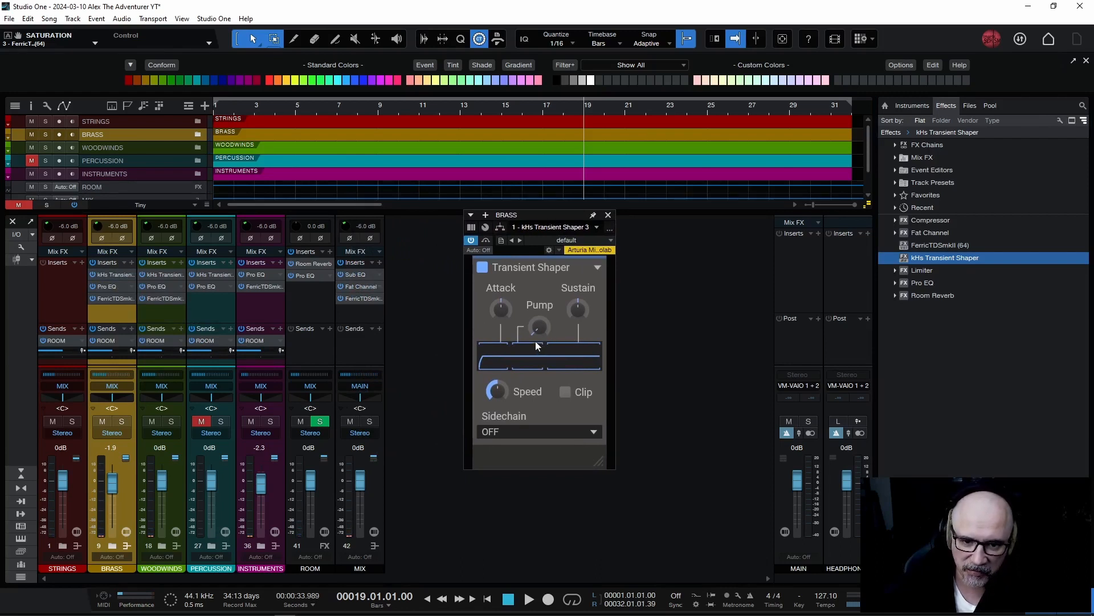
key(space)
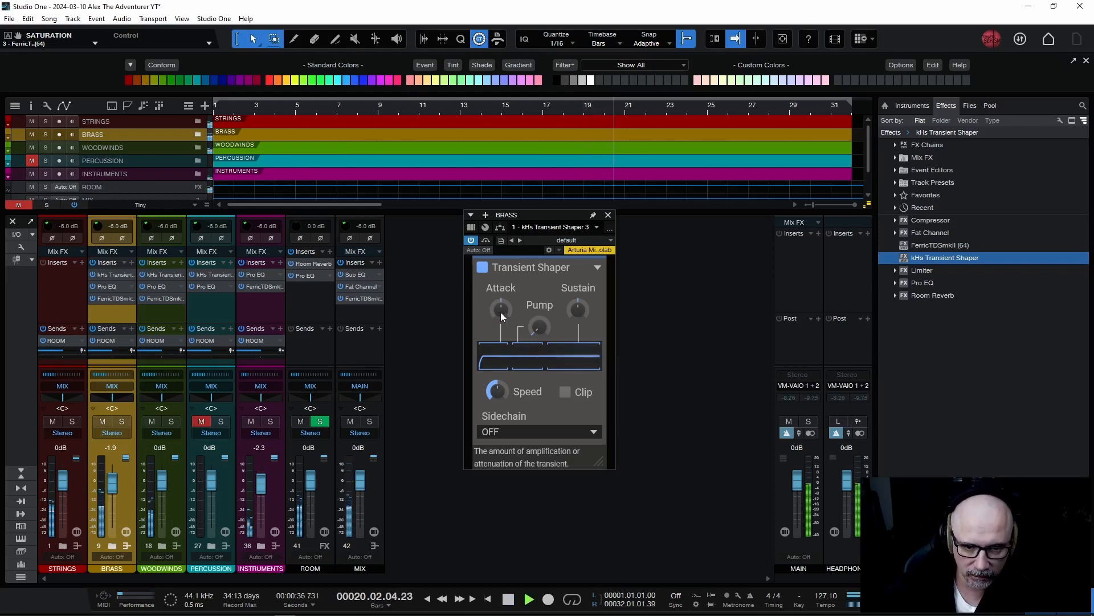
click(501, 314)
mouse_move(502, 311)
mouse_down()
mouse_move(502, 279)
mouse_move(502, 299)
mouse_up()
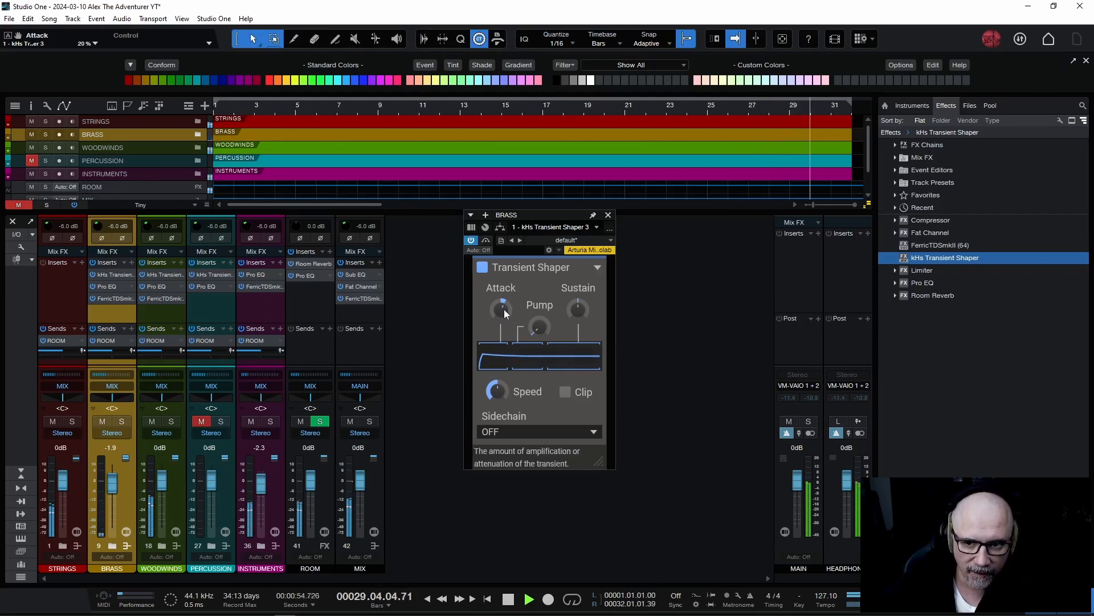
- Replay from bar 19 to check the shaped brass among the other groups, and close the Transient Shaper window
key(space)
key(space)
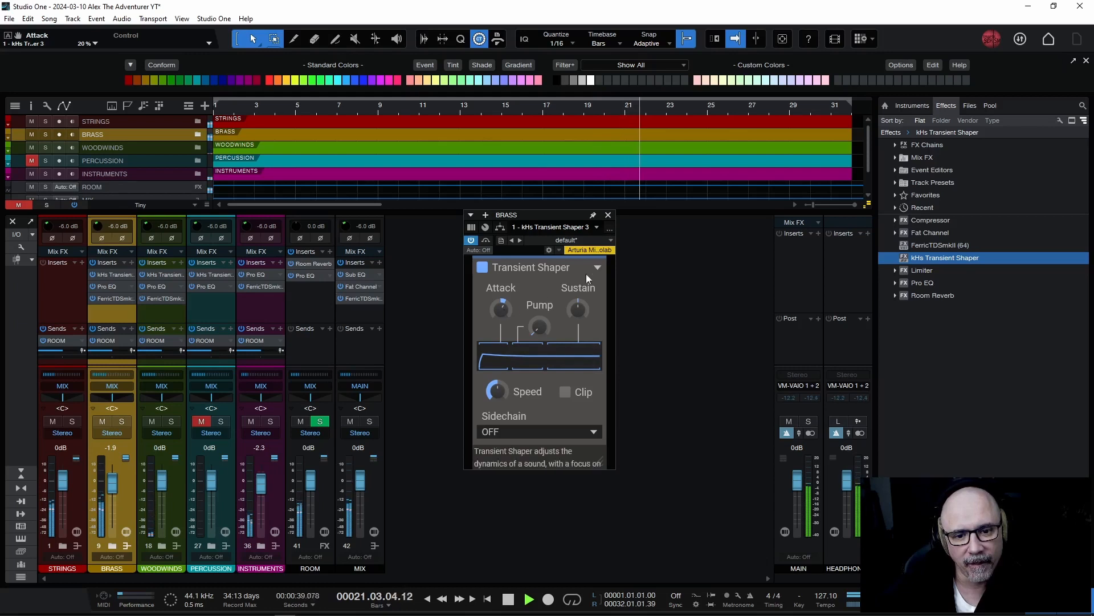
click(607, 215)
key(space)
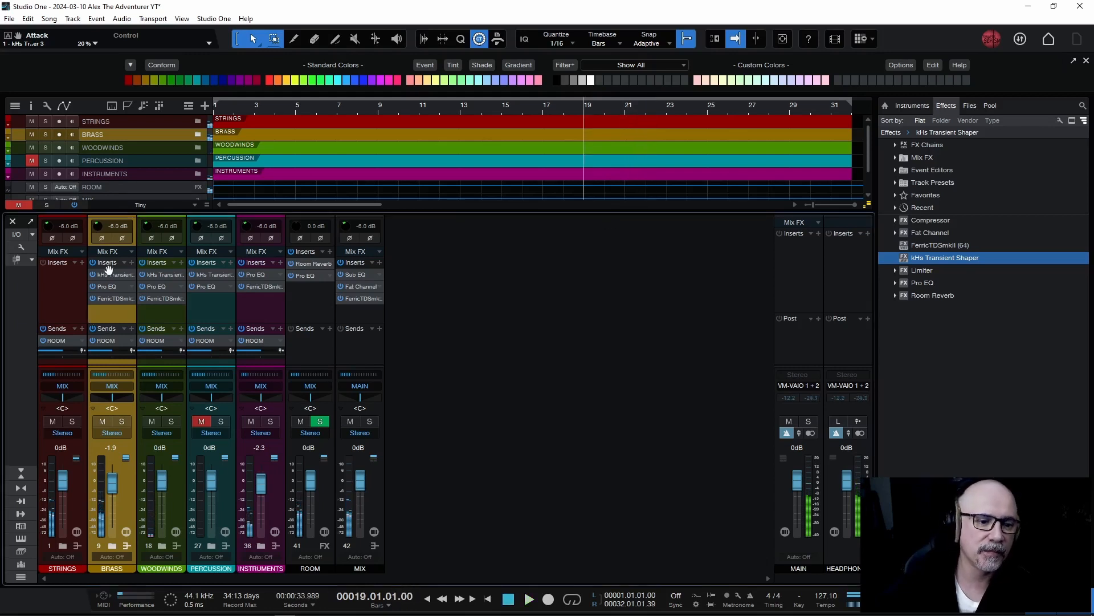
key(space)
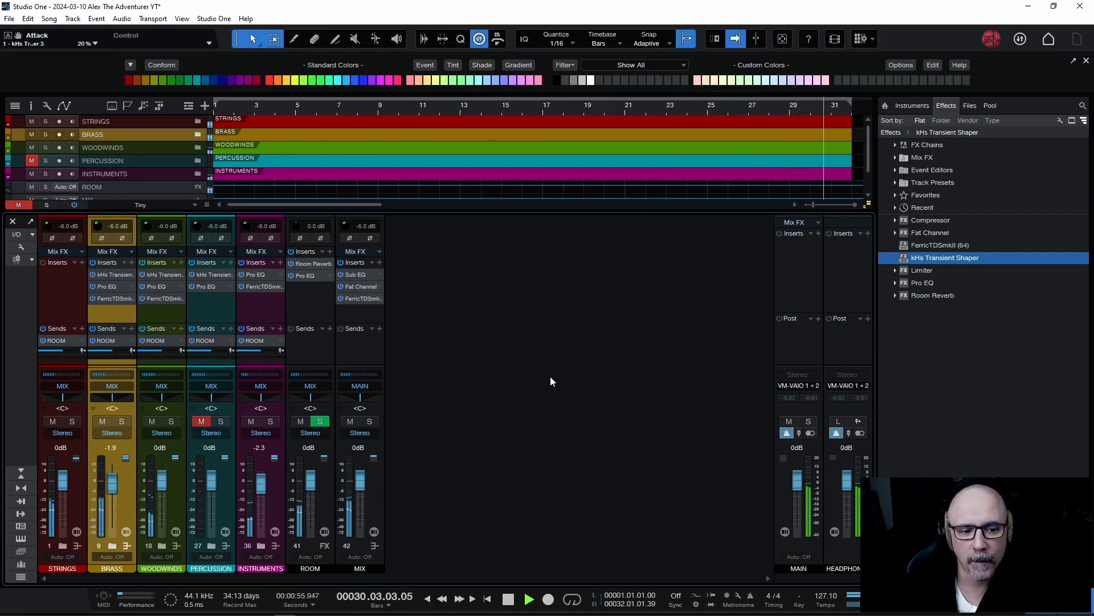
key(space)
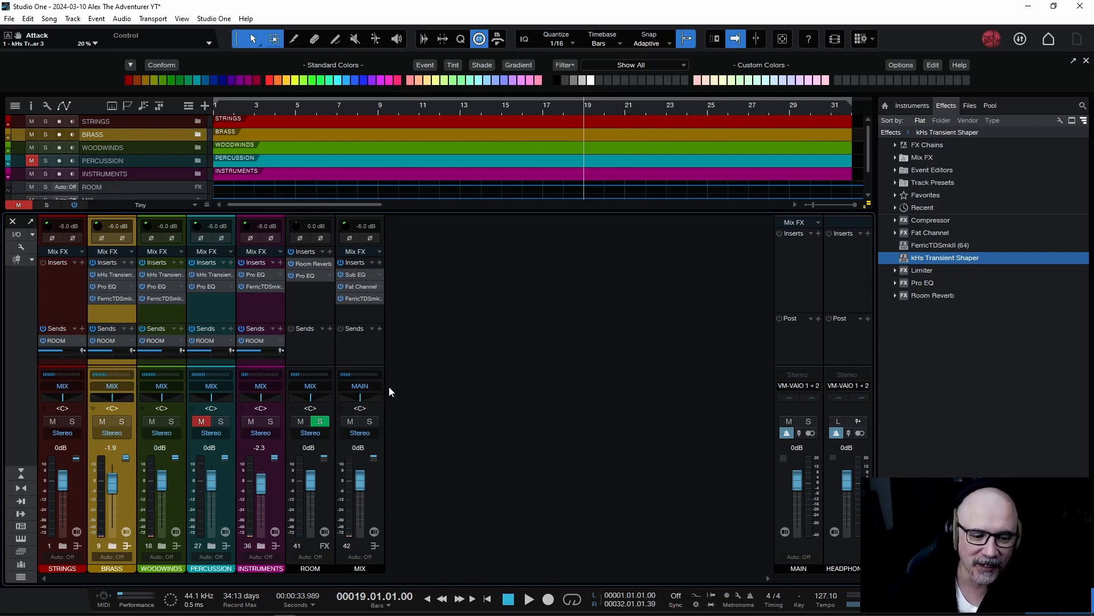
- Unmute the PERCUSSION bus and lower it to -1.9 dB while playing from bar 19
click(202, 422)
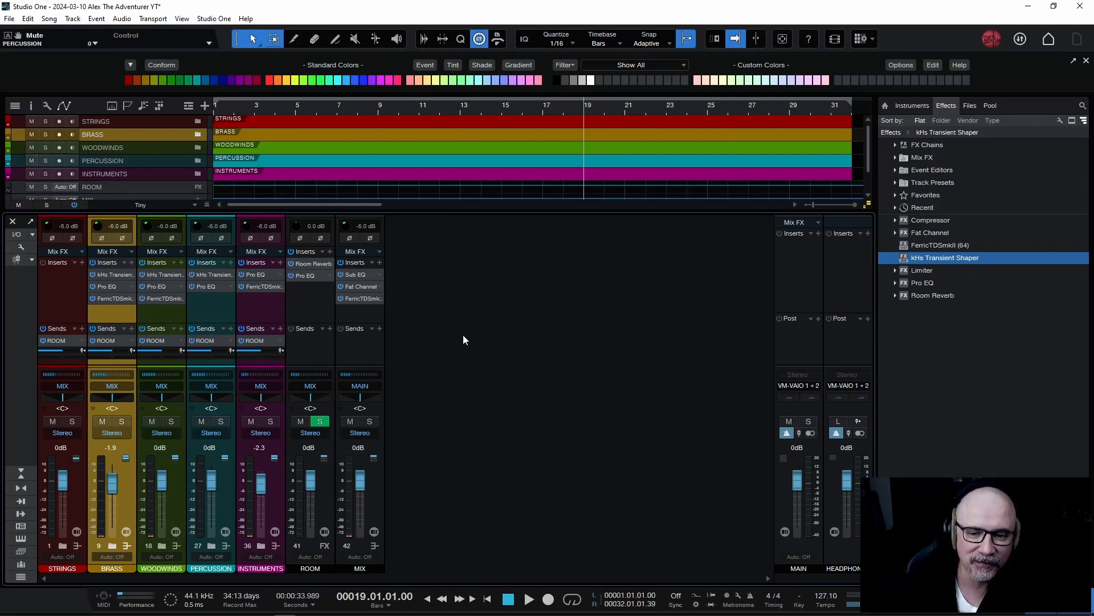
key(space)
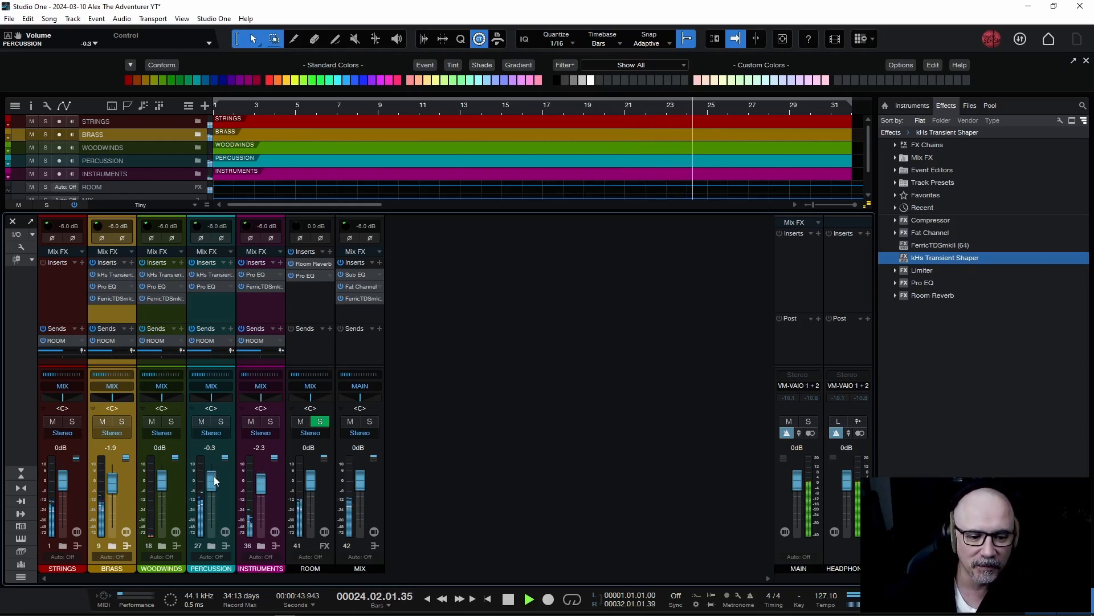
drag(214, 475, 215, 482)
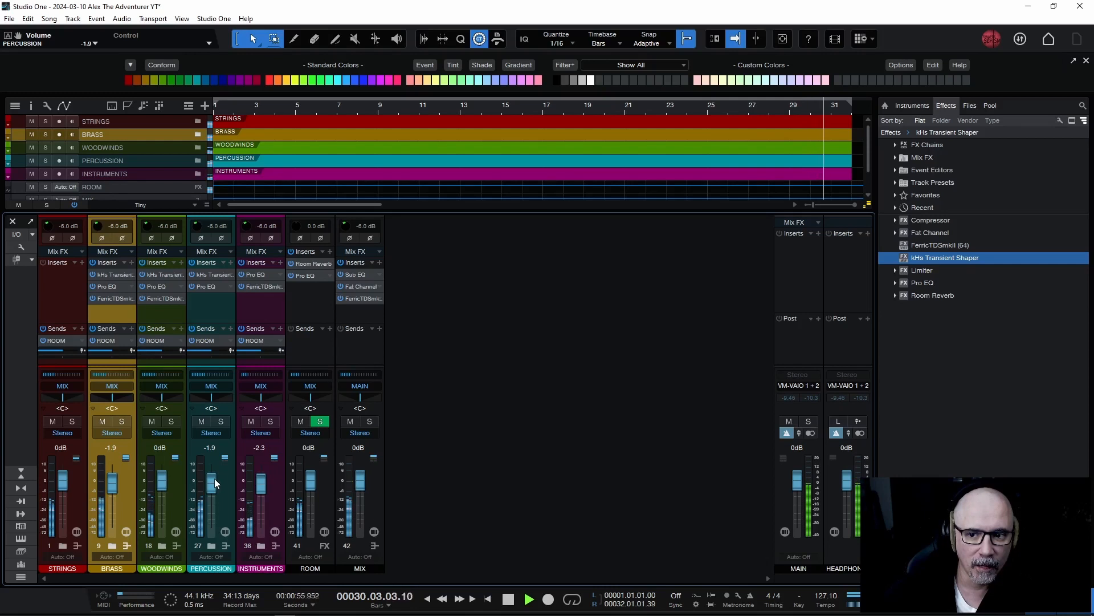
- Raise the PERCUSSION bus to -1.5 dB while replaying the section from bar 19
key(space)
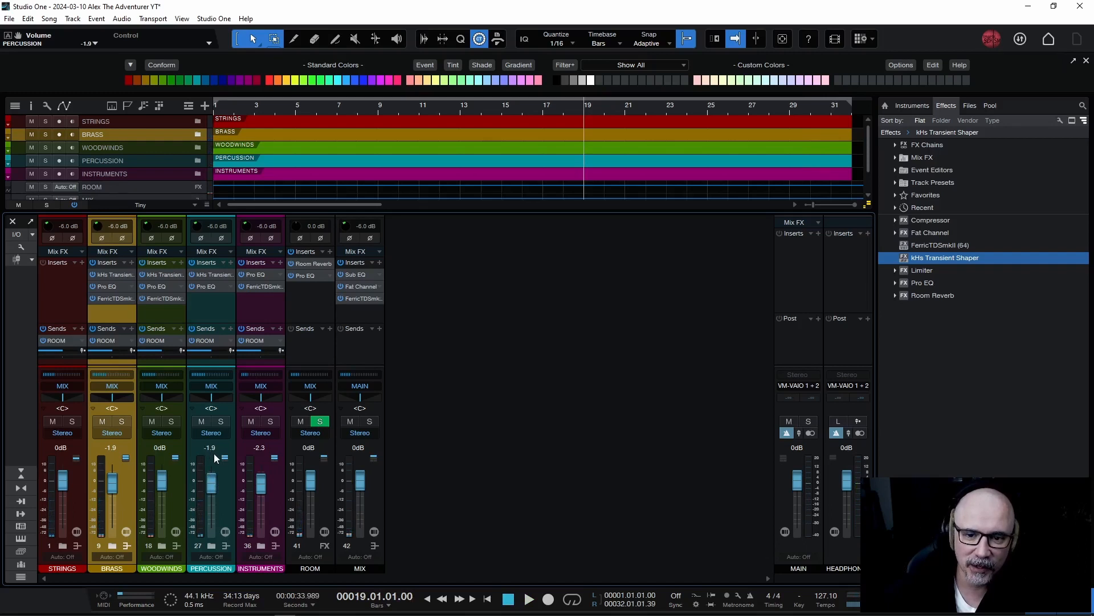
key(space)
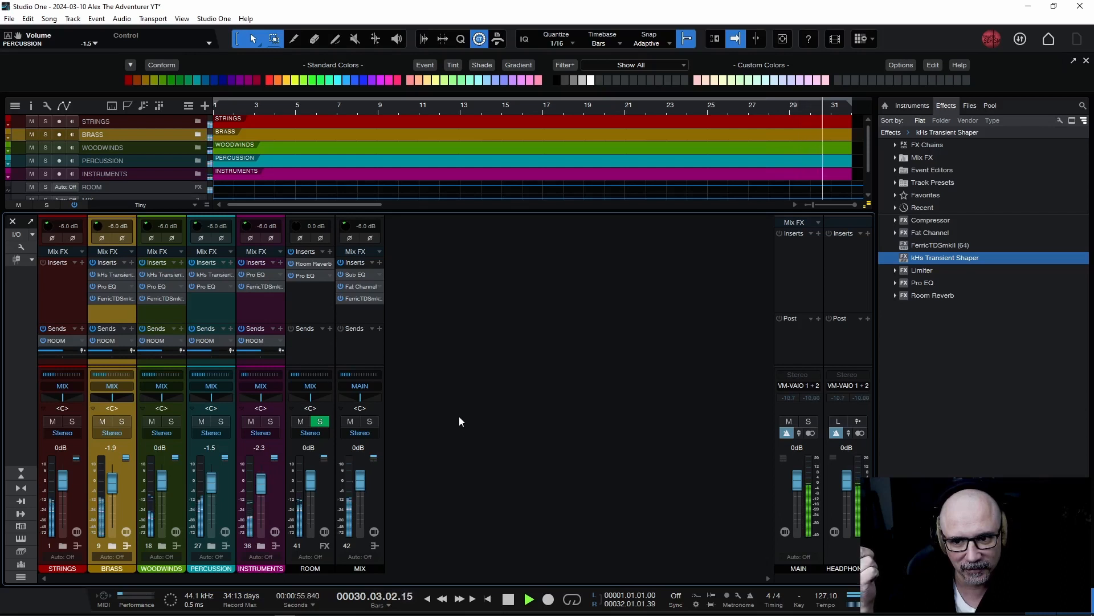
key(space)
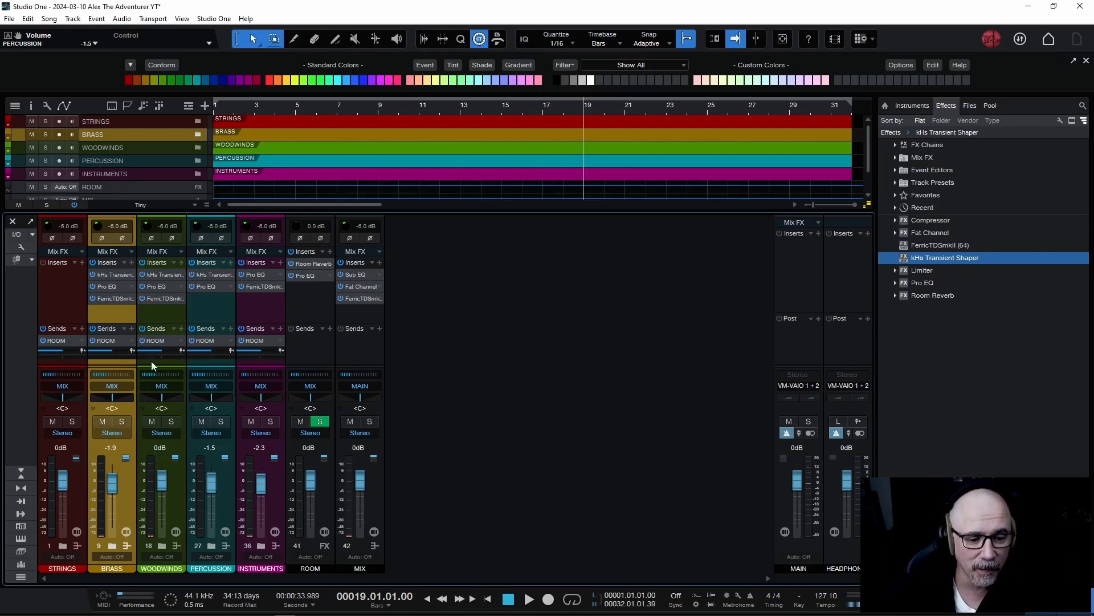
- Insert Pro EQ on the STRINGS bus and enable its 12 dB/Oct low cut at 95.5 Hz during playback
click(61, 289)
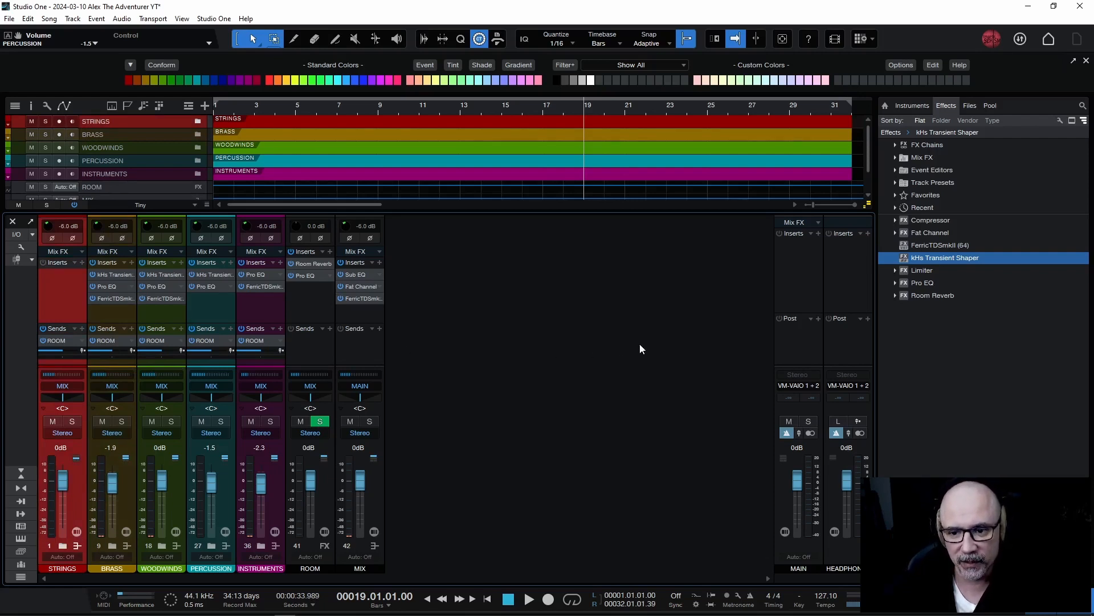
drag(915, 283, 70, 285)
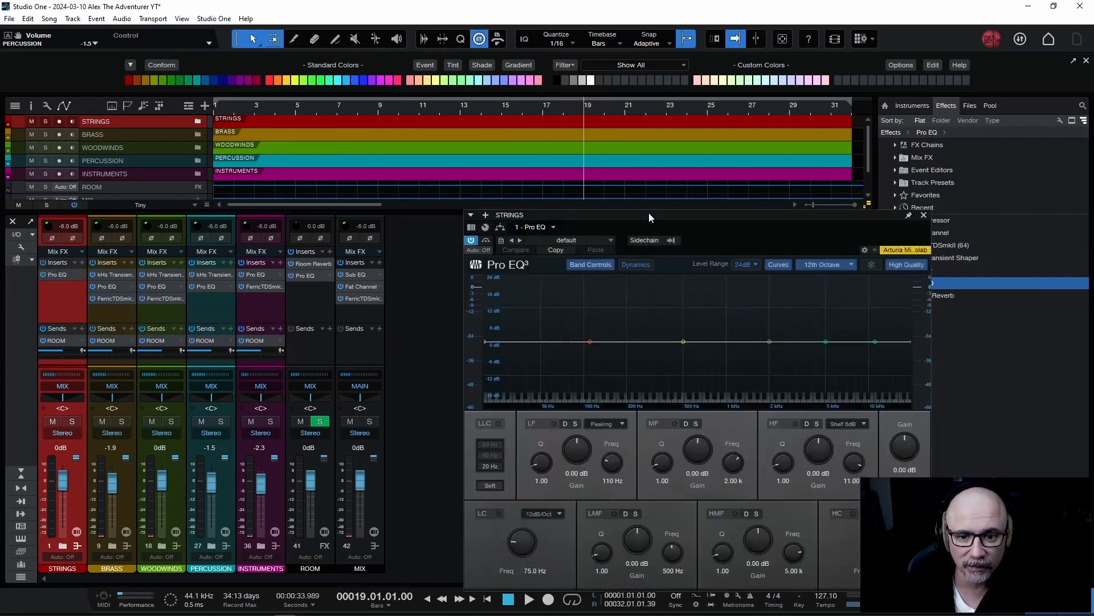
drag(649, 212, 542, 148)
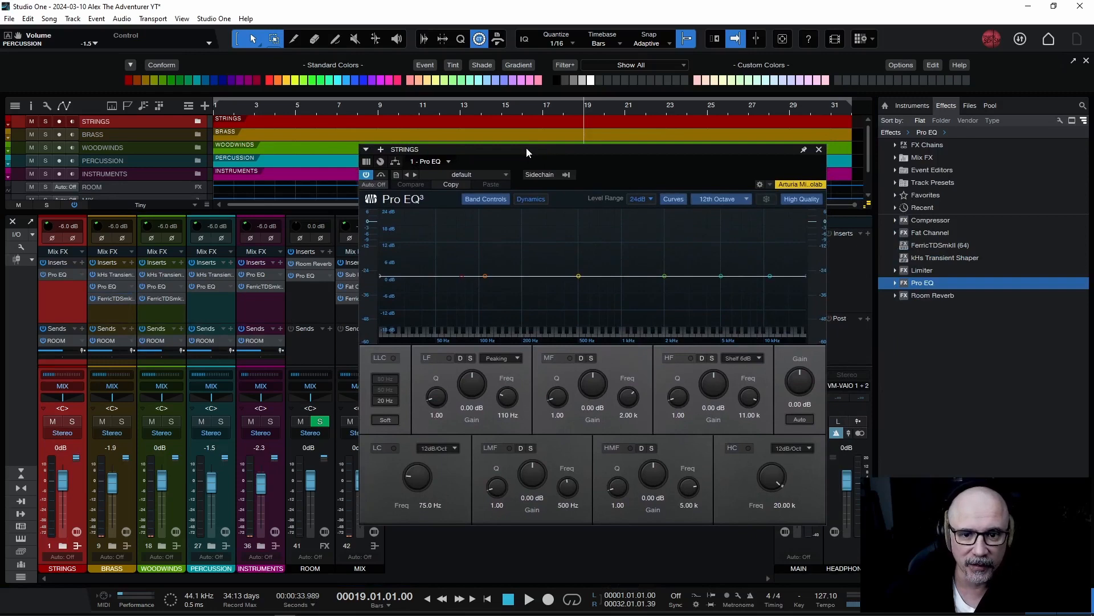
key(space)
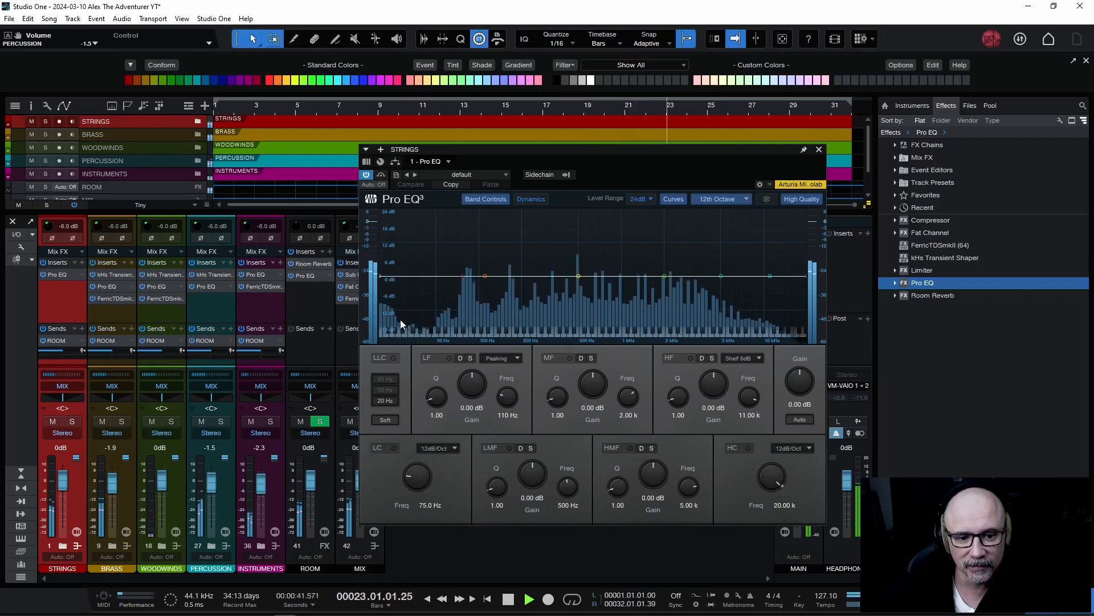
click(394, 448)
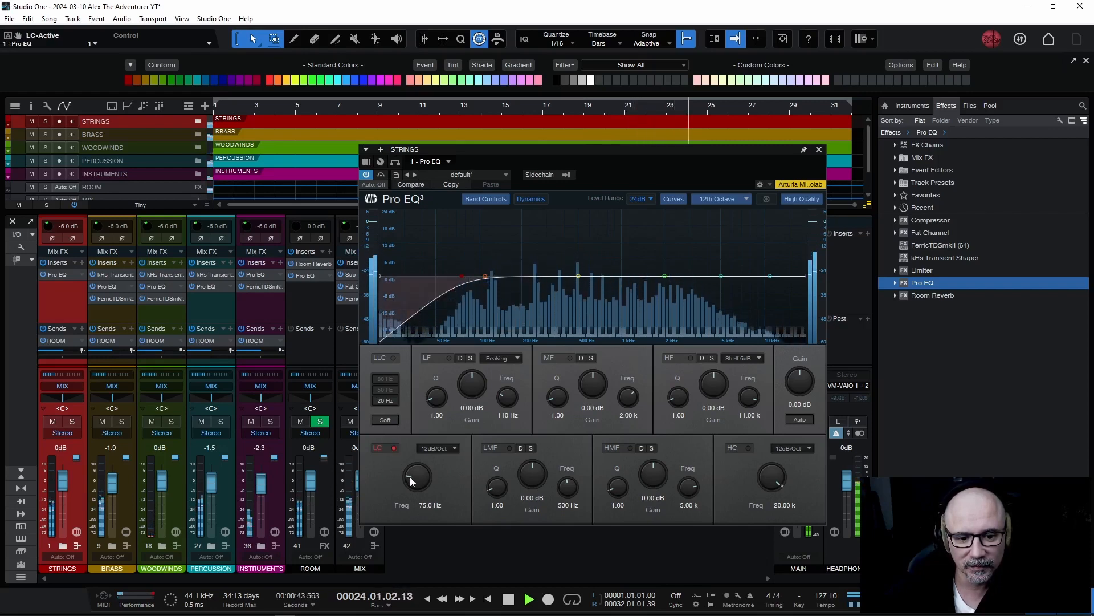
drag(410, 476, 419, 459)
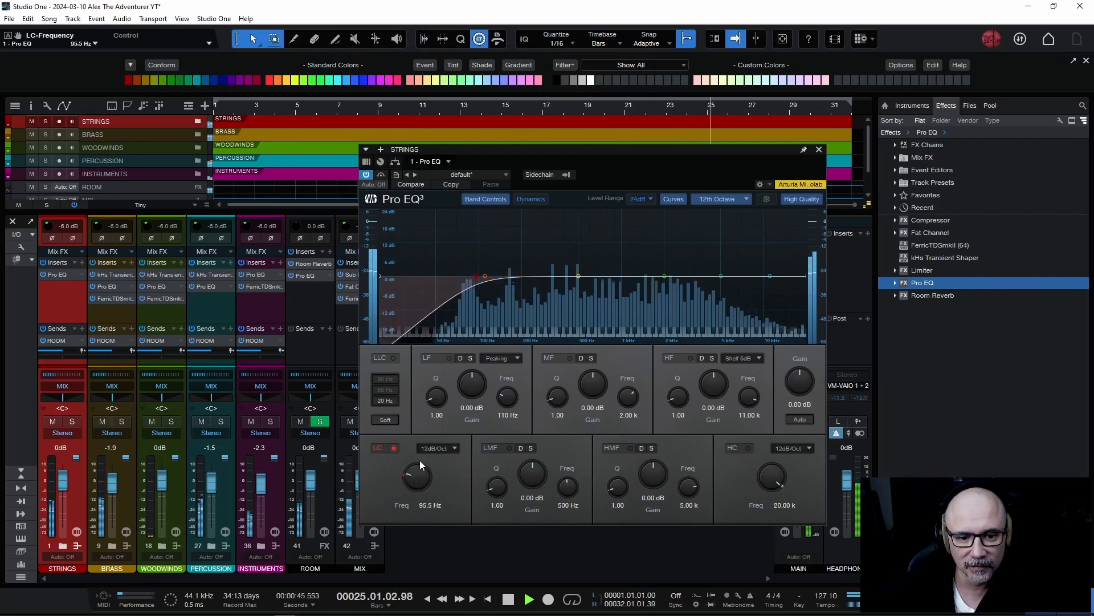
key(space)
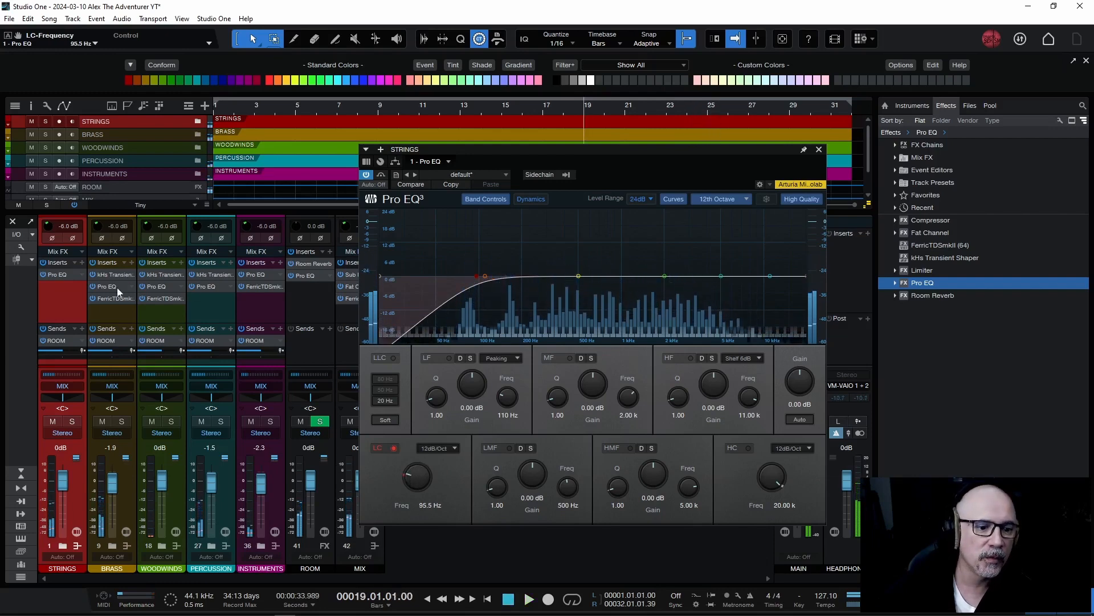
- Solo the STRINGS bus and play it from bar 19 to hear the low cut in isolation
click(72, 422)
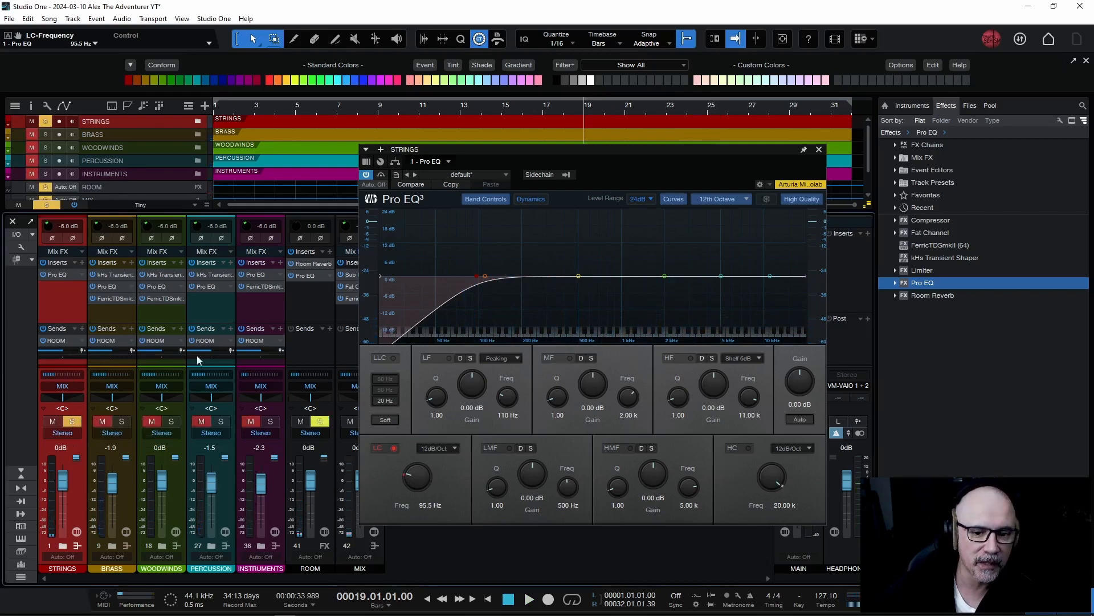
key(space)
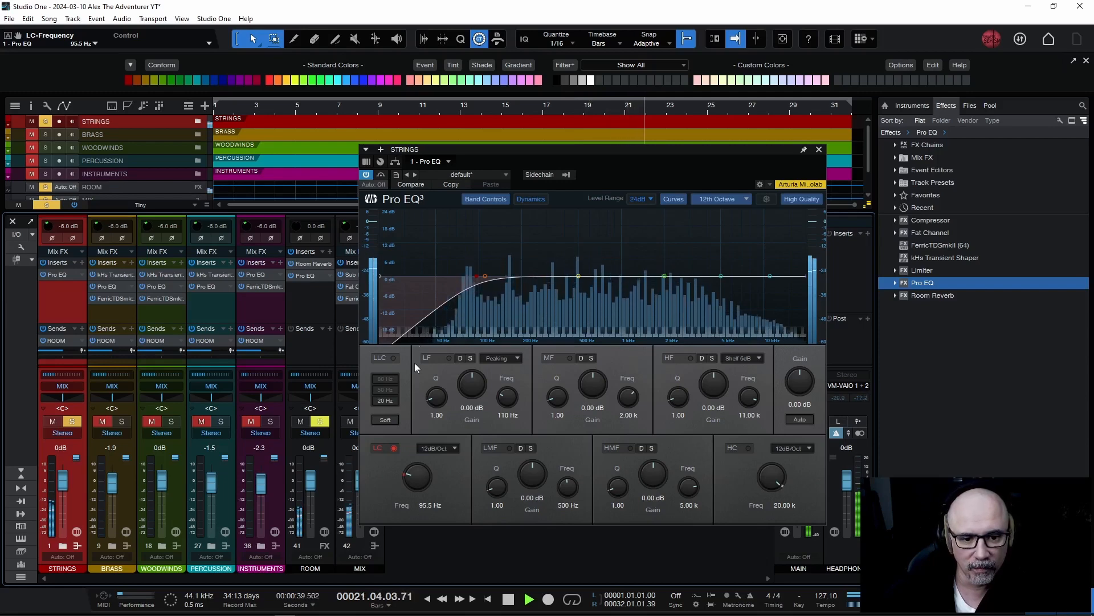
key(space)
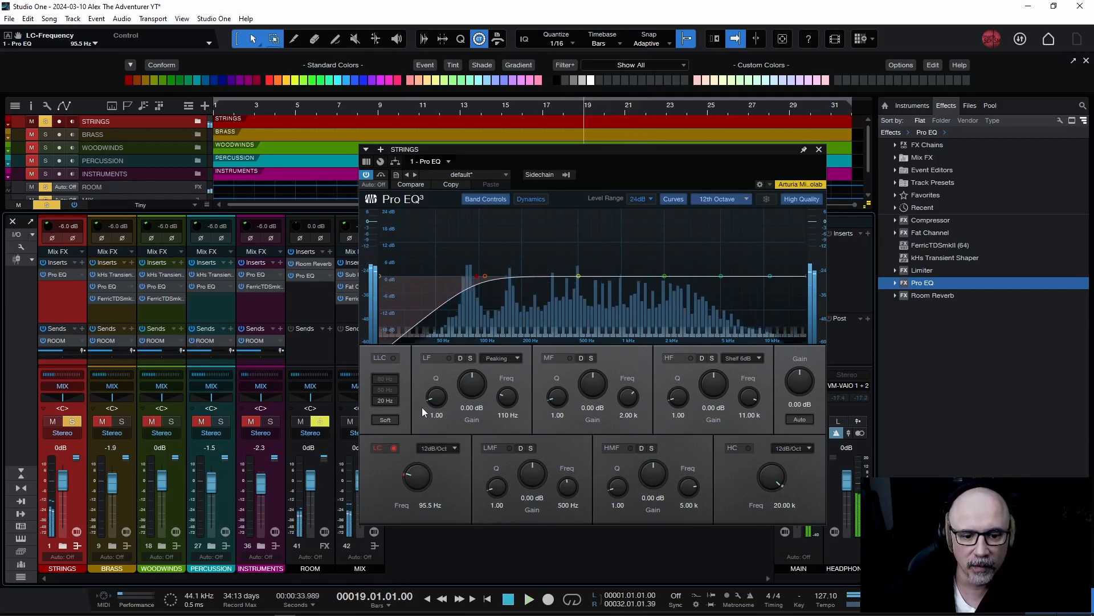
- Audition the STRINGS EQ's LF band alone at 110 Hz without the low cut, unsolo the band and re-enable the low cut
click(394, 448)
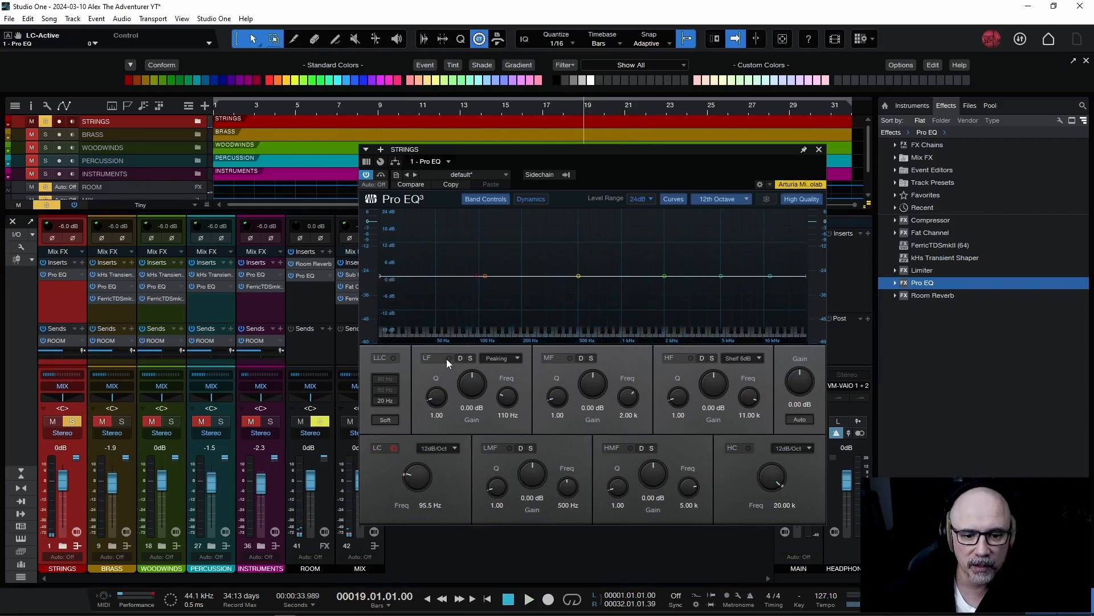
click(469, 358)
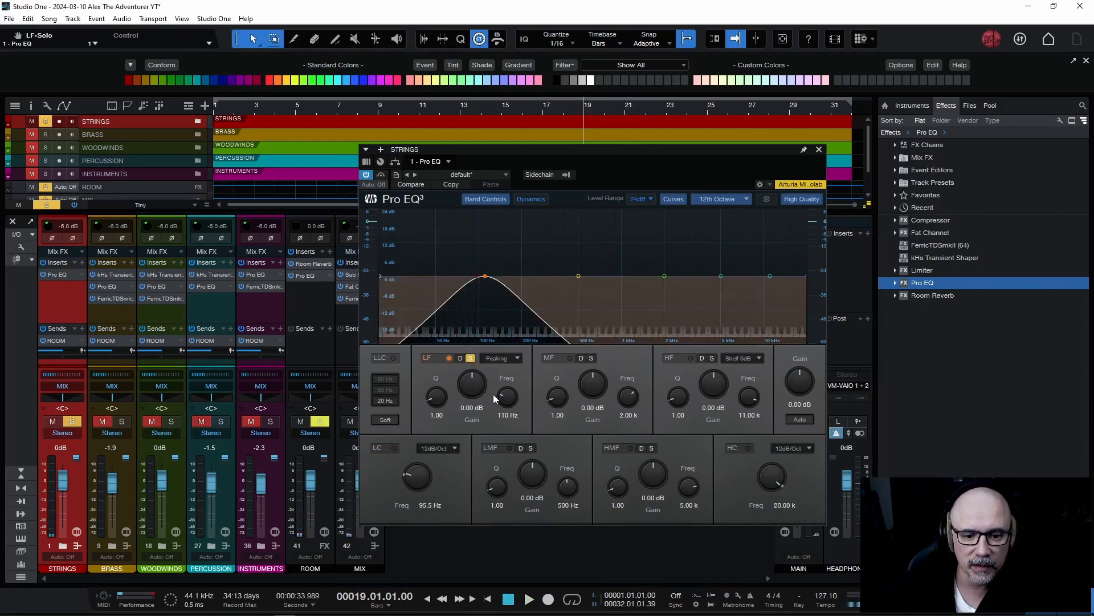
drag(503, 392, 506, 403)
key(space)
double_click(505, 402)
key(space)
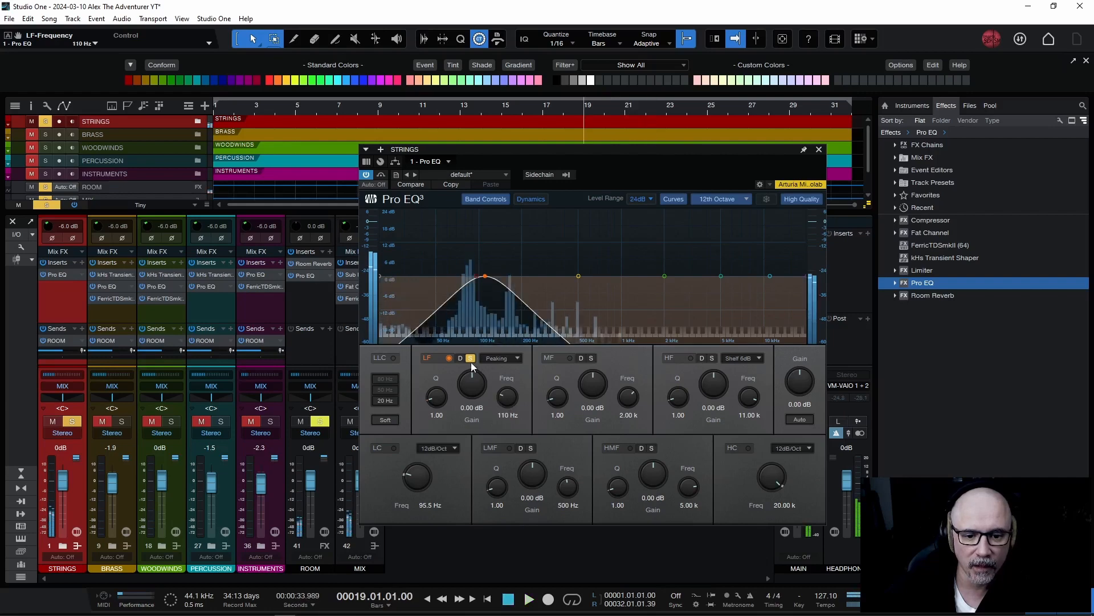
click(470, 361)
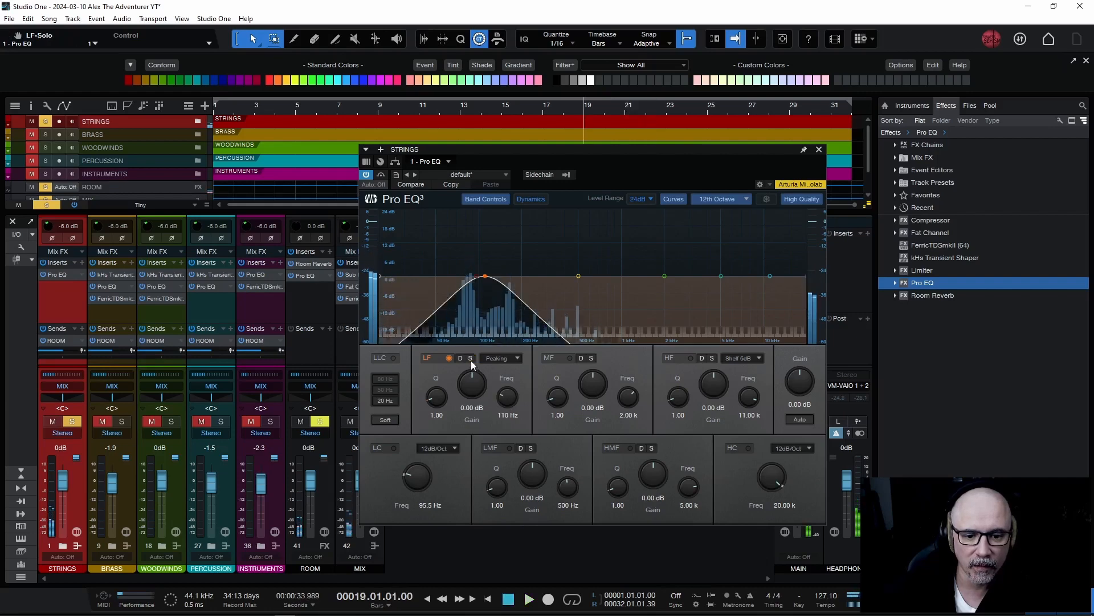
click(394, 448)
- Boost the STRINGS EQ's LF band by 3.17 dB at 84.9 Hz during playback
key(space)
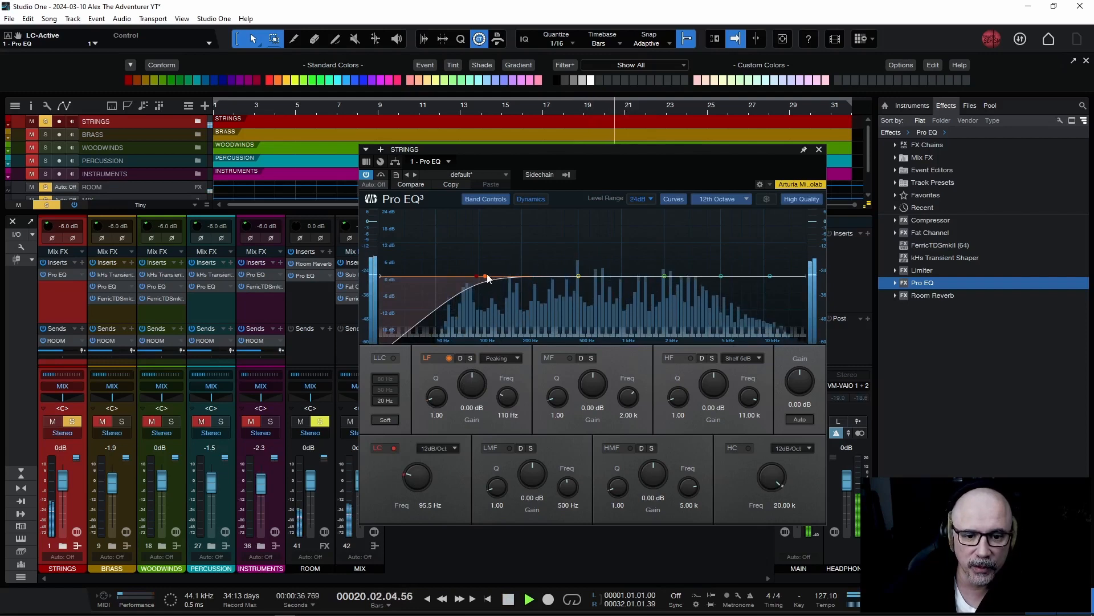
mouse_move(486, 278)
mouse_down()
mouse_move(477, 261)
mouse_move(470, 272)
mouse_up()
key(space)
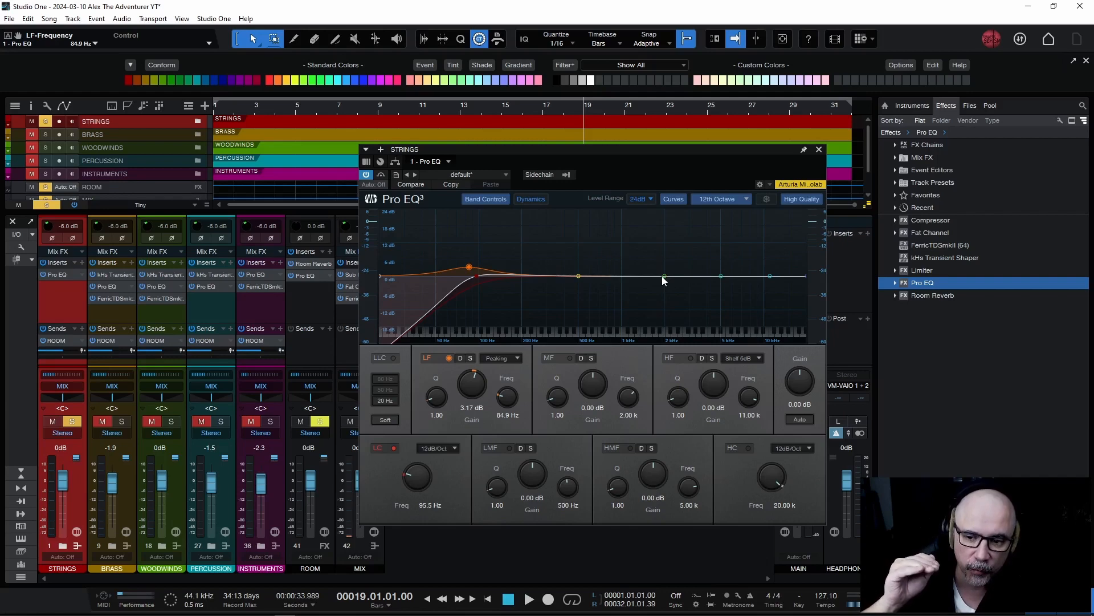
- Audition the STRINGS EQ's MF band in solo and boost it by 2.58 dB at 2.21 kHz
key(space)
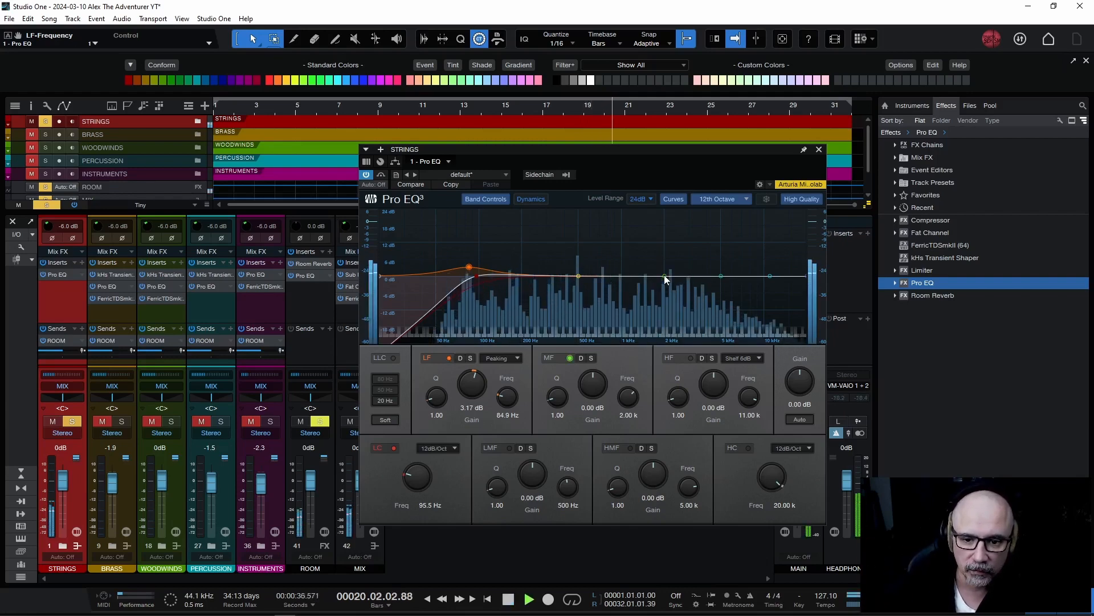
mouse_move(665, 275)
mouse_down()
mouse_move(647, 278)
mouse_move(668, 279)
mouse_up()
click(592, 357)
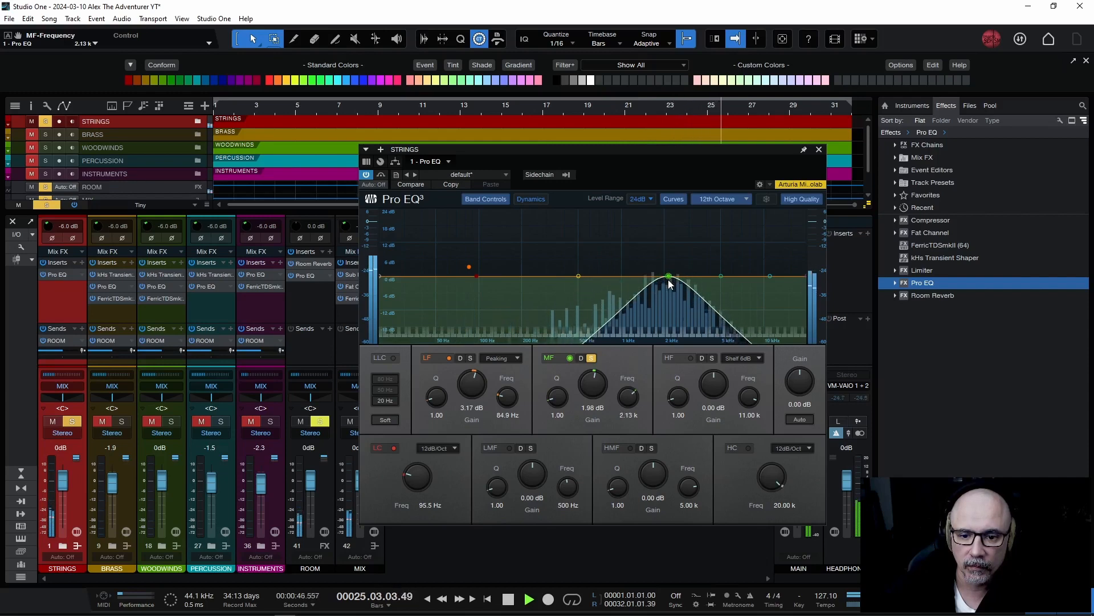
click(590, 359)
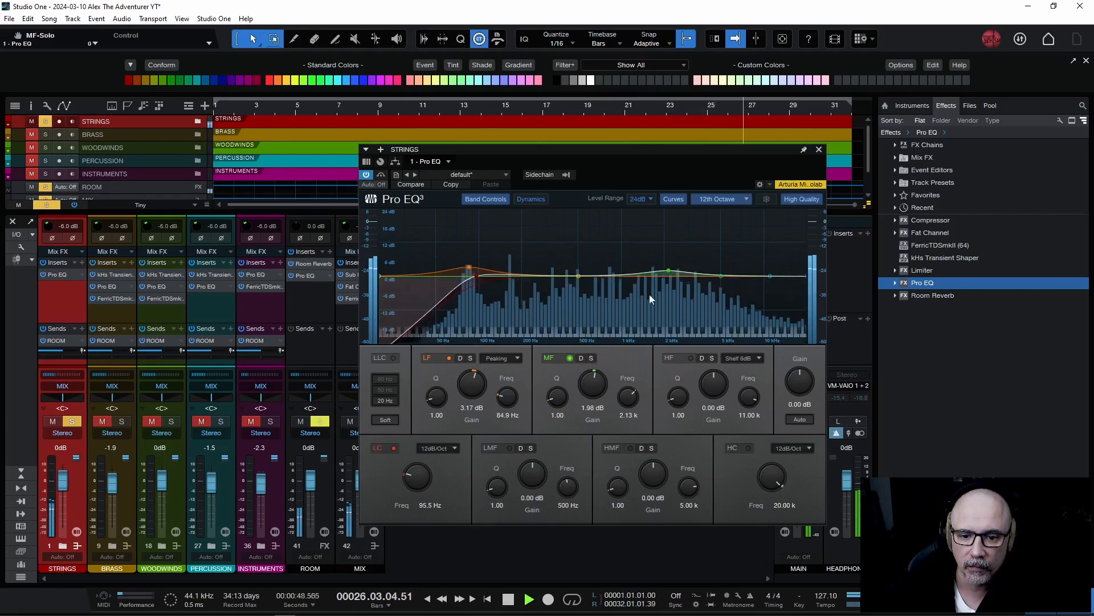
drag(667, 271, 668, 265)
key(space)
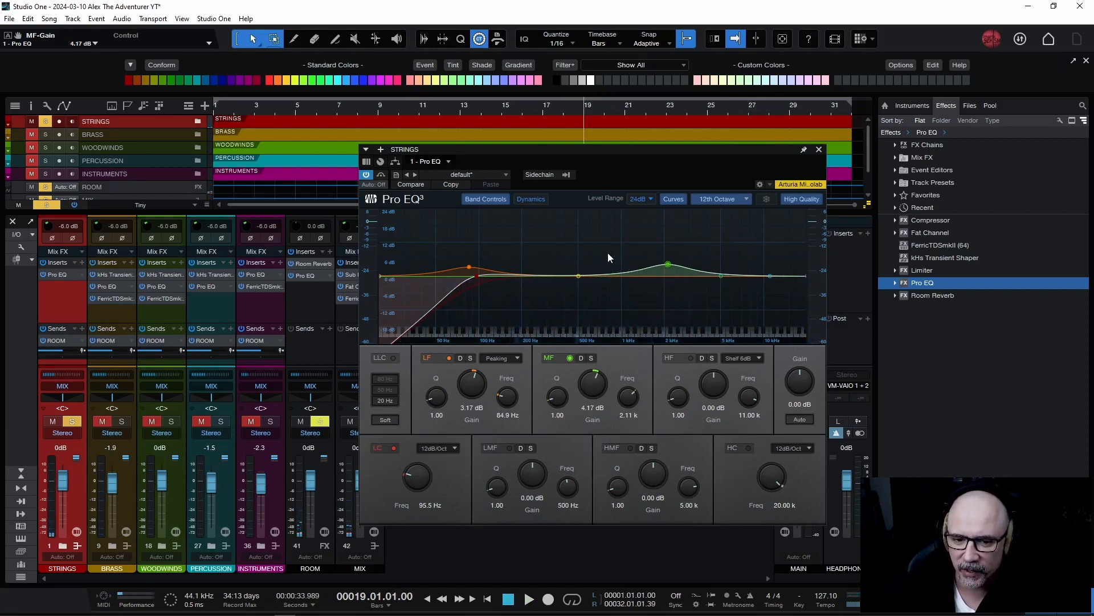
key(space)
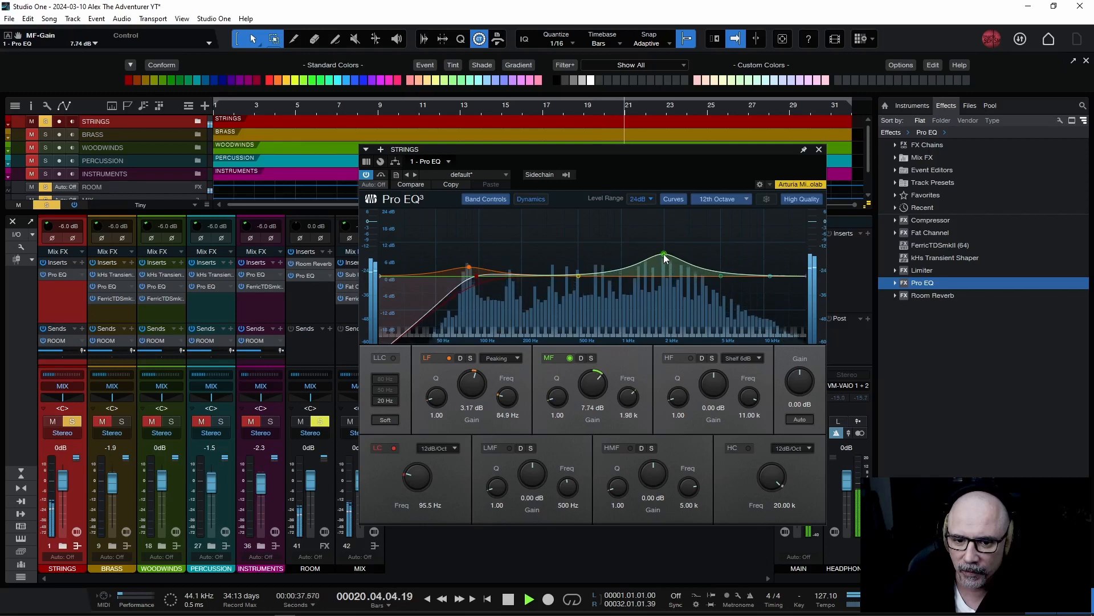
mouse_move(668, 265)
mouse_down()
mouse_move(648, 264)
mouse_move(672, 270)
mouse_up()
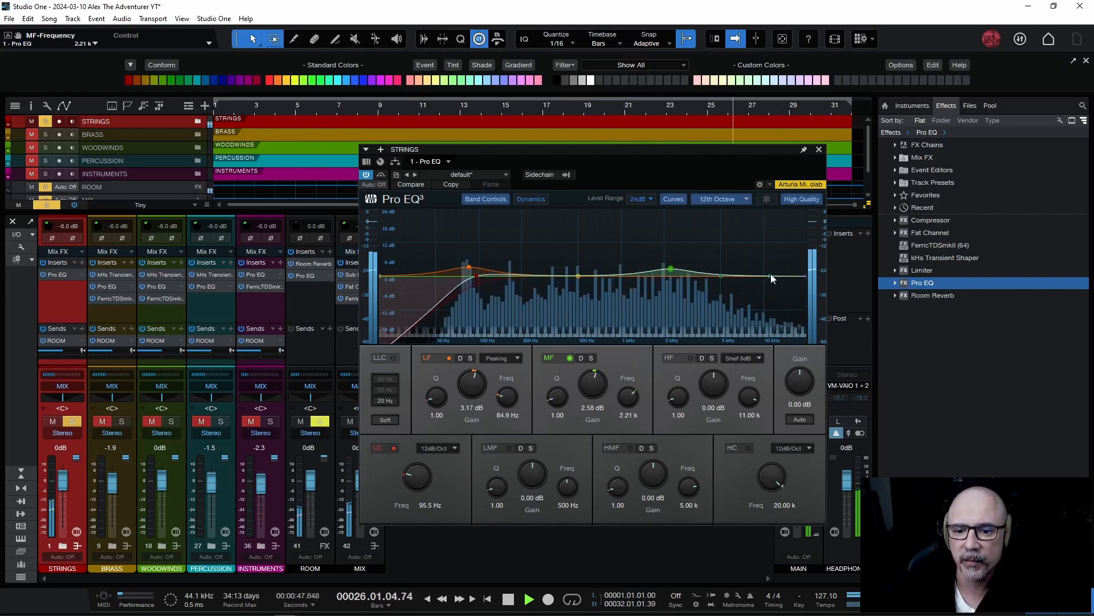
- Boost the STRINGS EQ's HF shelf by 4.17 dB at 6.81 kHz and cut the LMF band by 1.98 dB at 344 Hz
drag(769, 279, 744, 269)
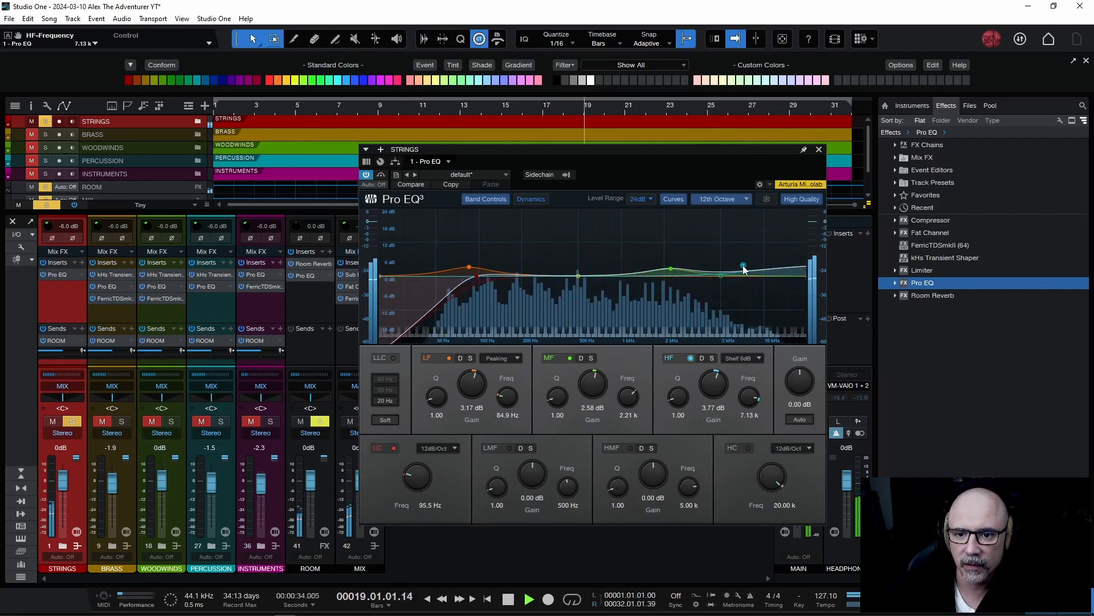
drag(743, 269, 741, 267)
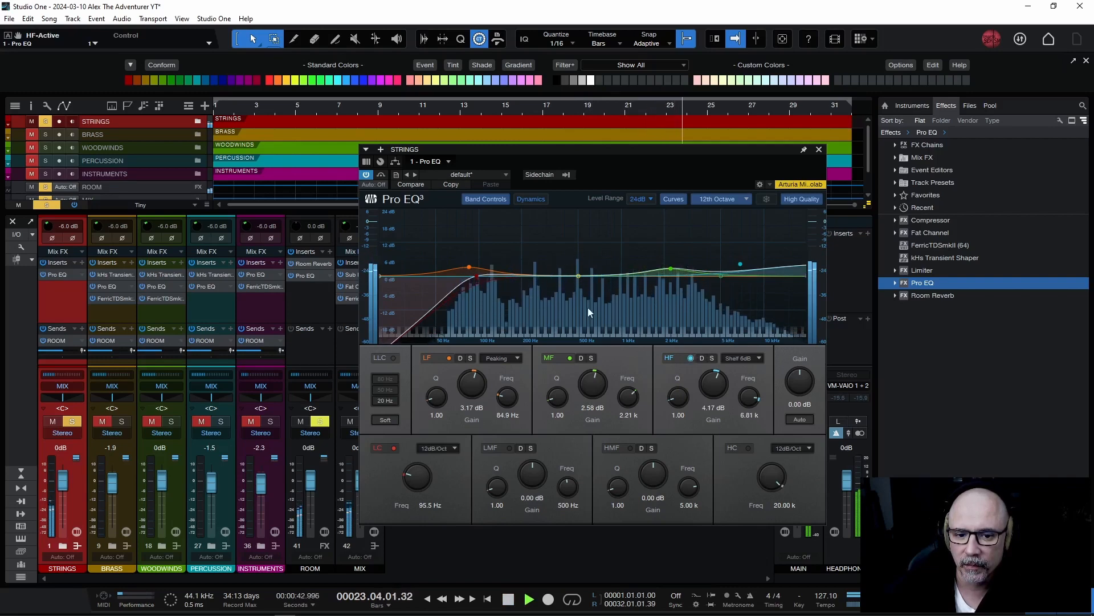
drag(578, 276, 556, 284)
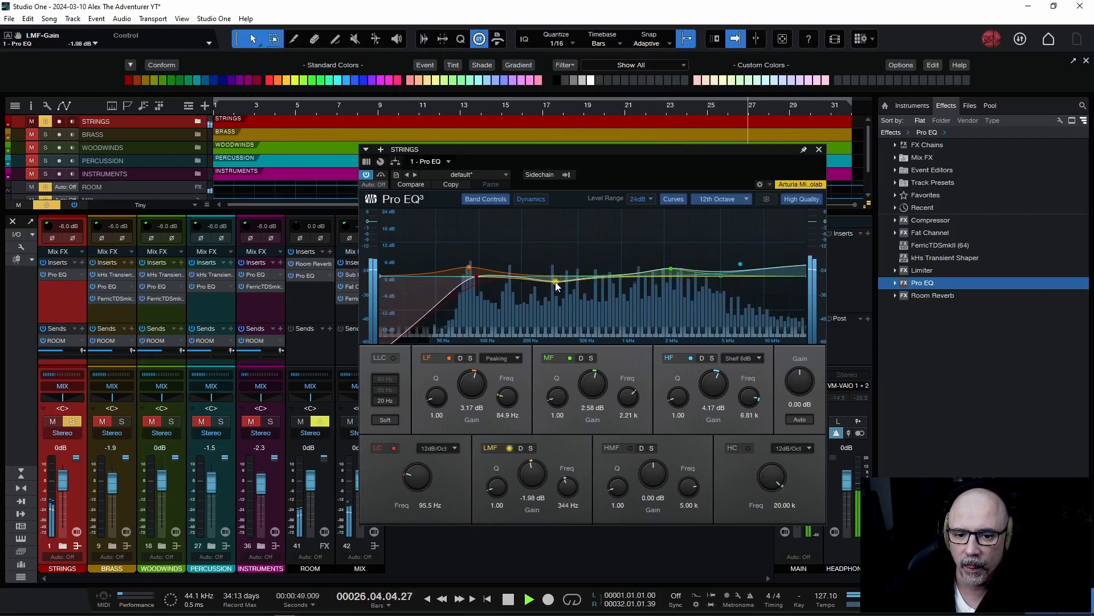
key(space)
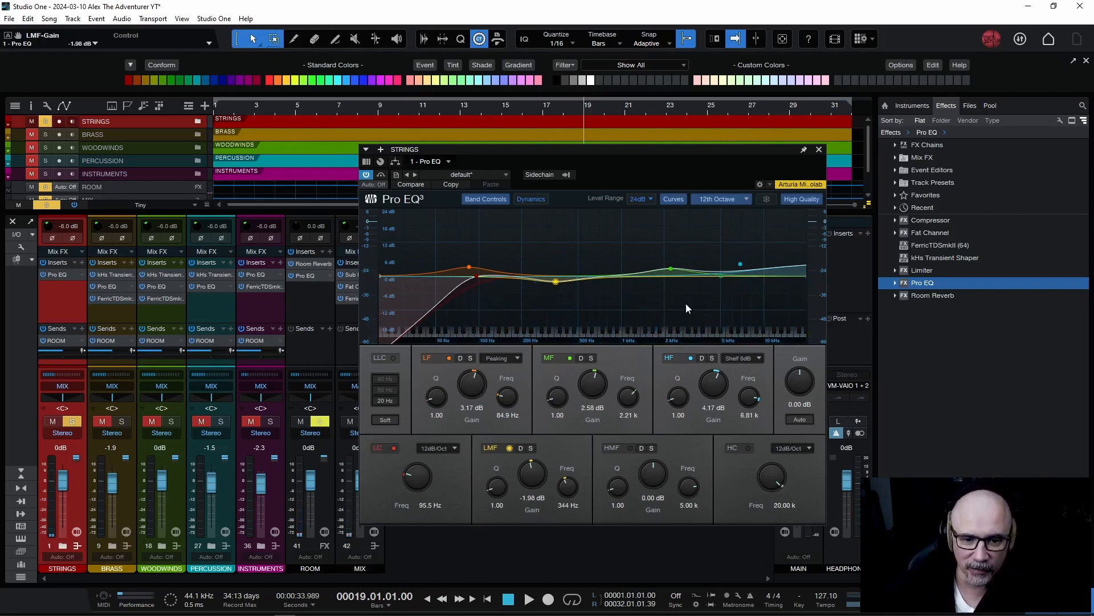
- Compare the soloed STRINGS bus with its Pro EQ bypassed and active during playback from bar 19
key(space)
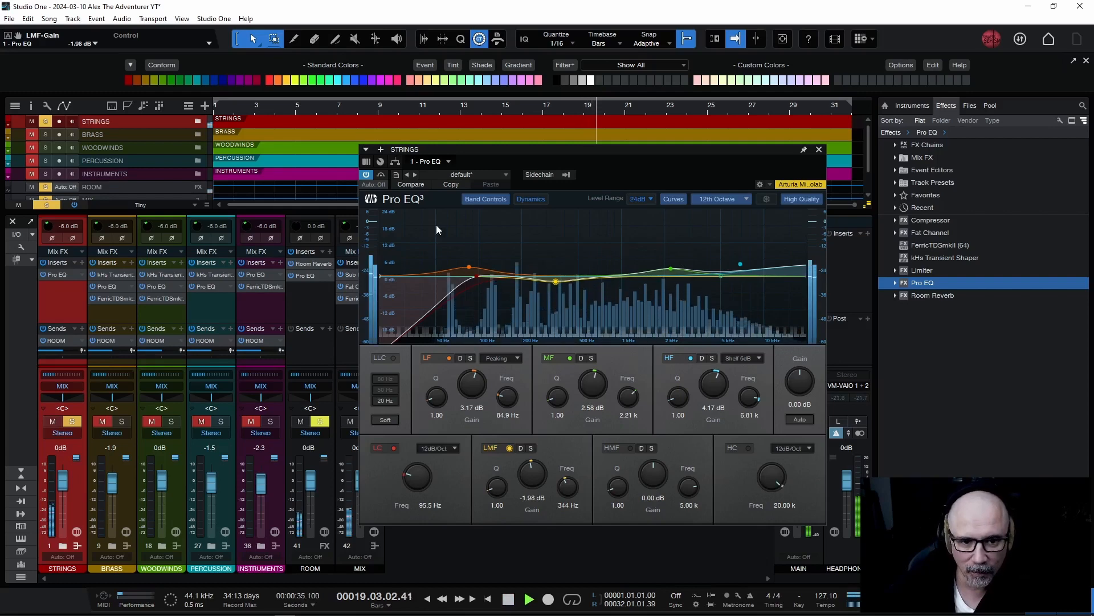
click(382, 174)
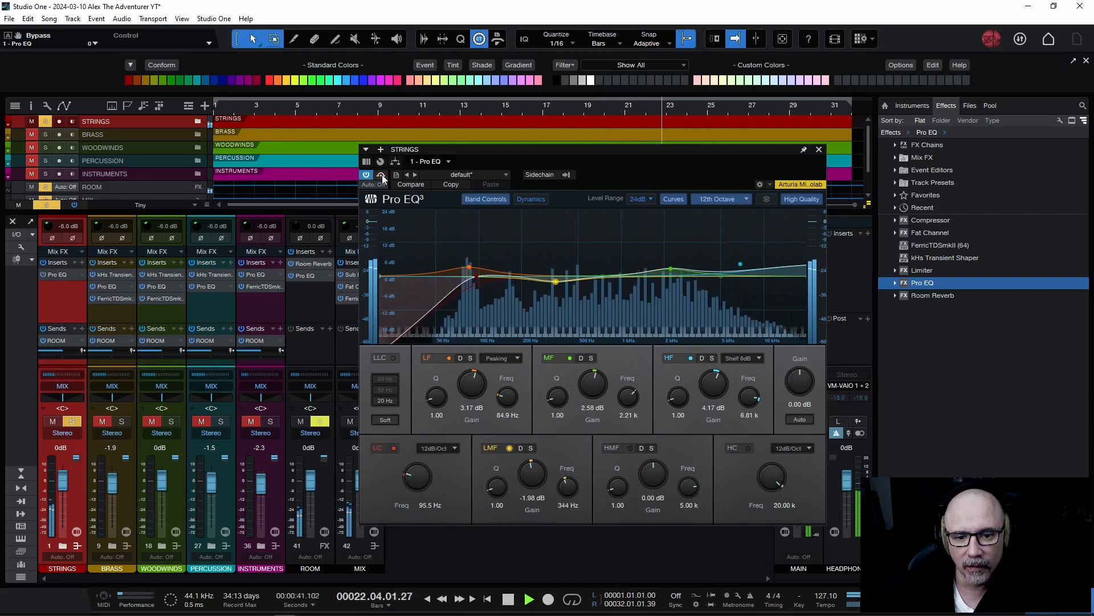
key(space)
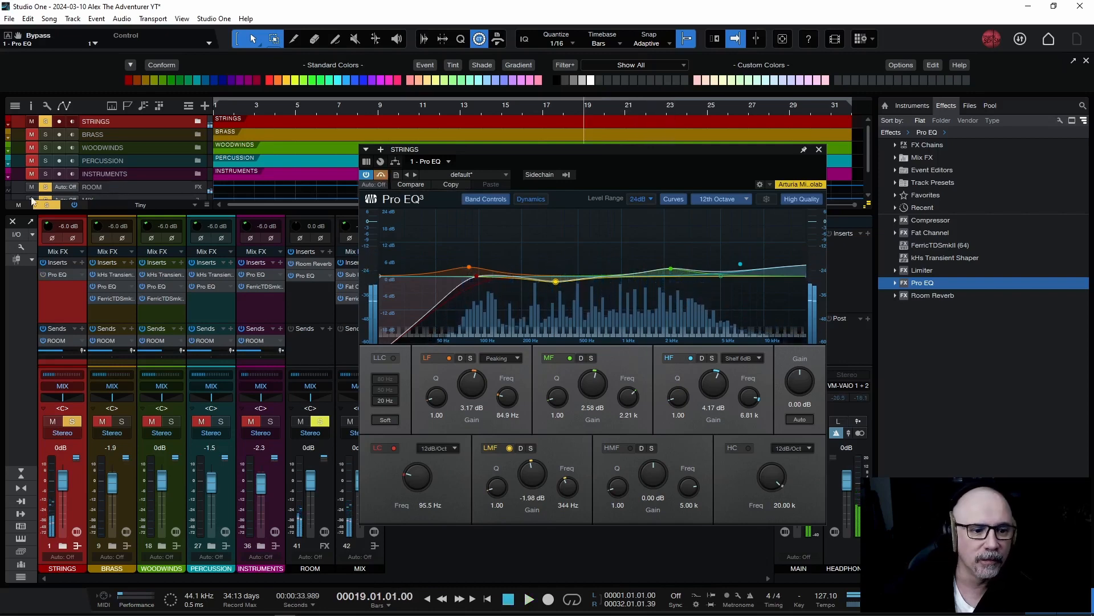
- Unsolo the STRINGS bus and compare its Pro EQ bypassed and active in the full mix from bar 19
click(46, 121)
key(space)
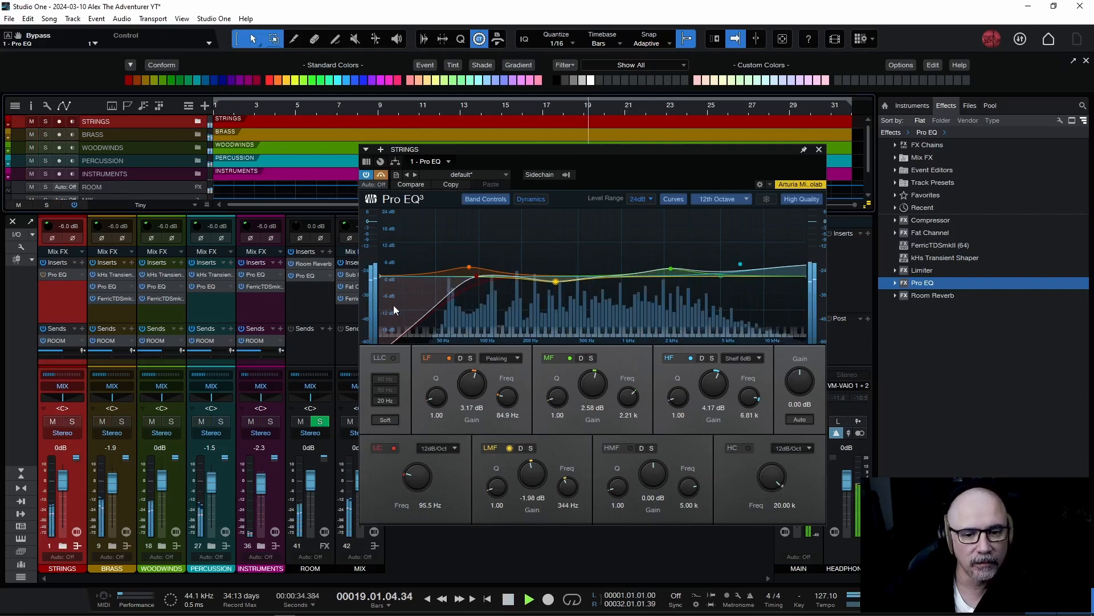
click(382, 174)
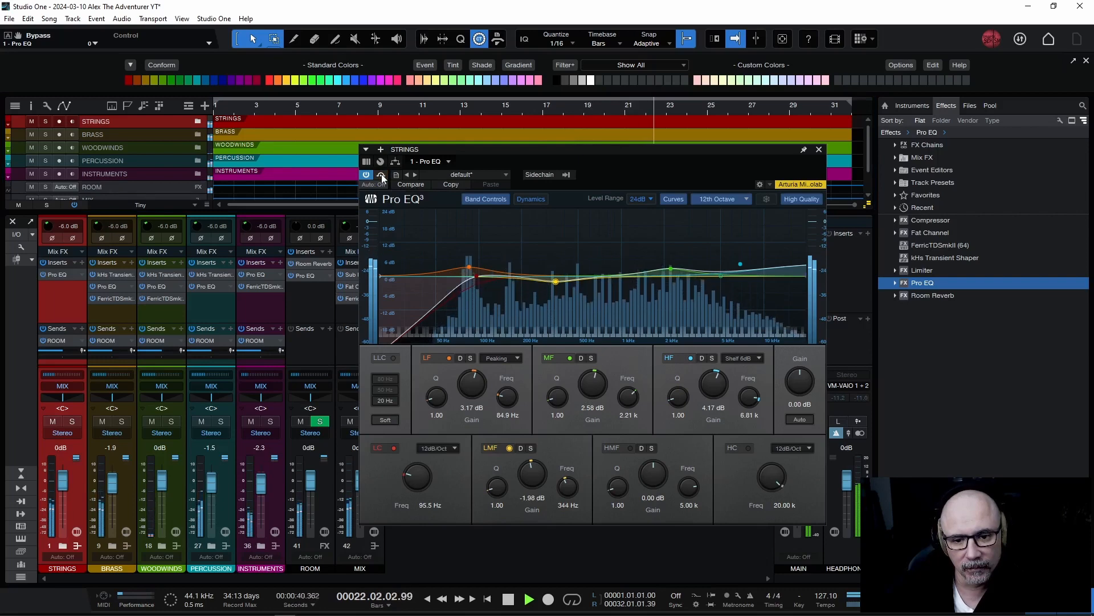
click(381, 174)
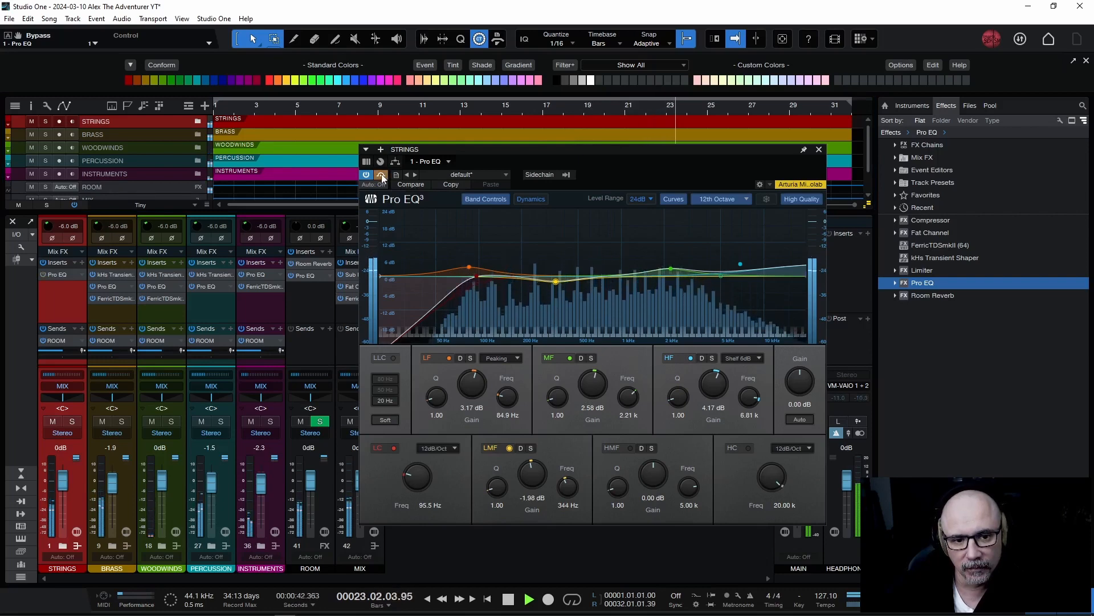
click(381, 175)
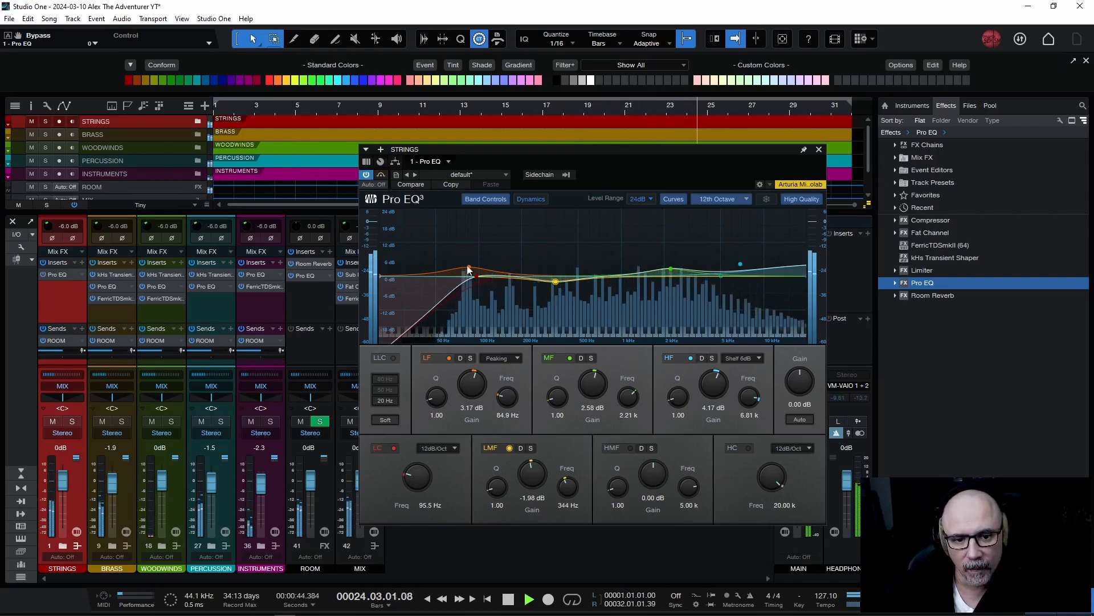
- Set the STRINGS EQ's LF band to a 3.97 dB boost at 85.7 Hz during playback
drag(469, 270, 470, 267)
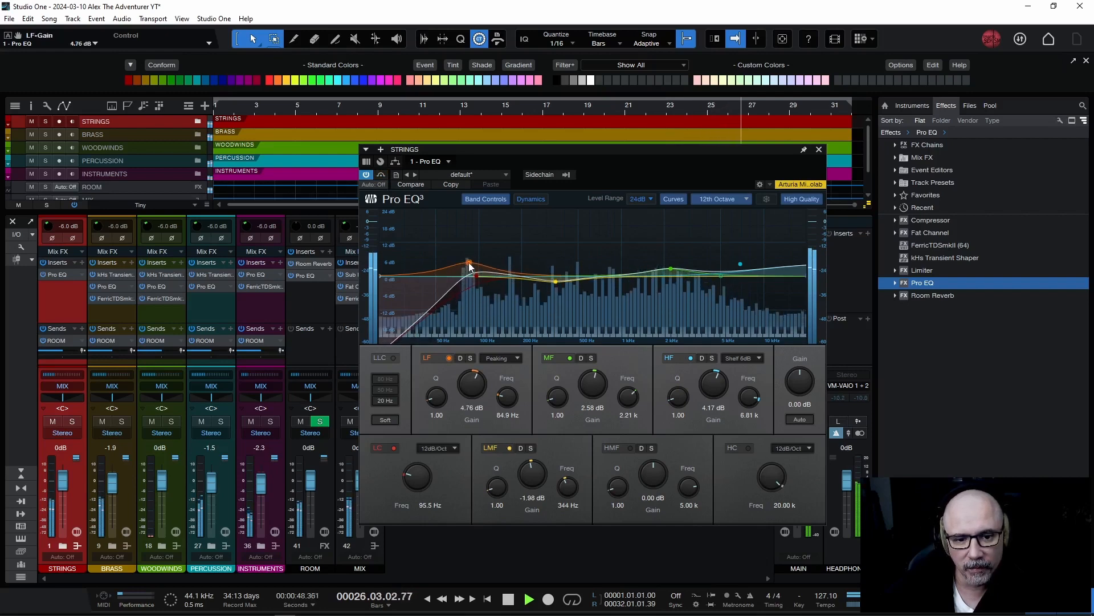
drag(470, 268, 472, 269)
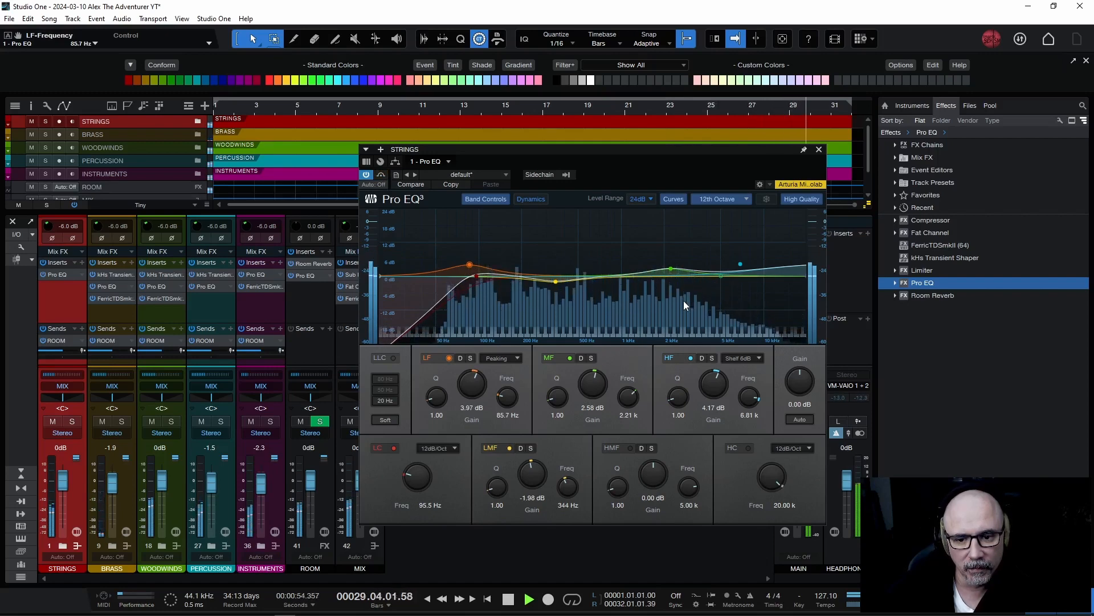
key(space)
- Replay the full mix from bar 19 and compare the adjusted STRINGS EQ bypassed and active
key(space)
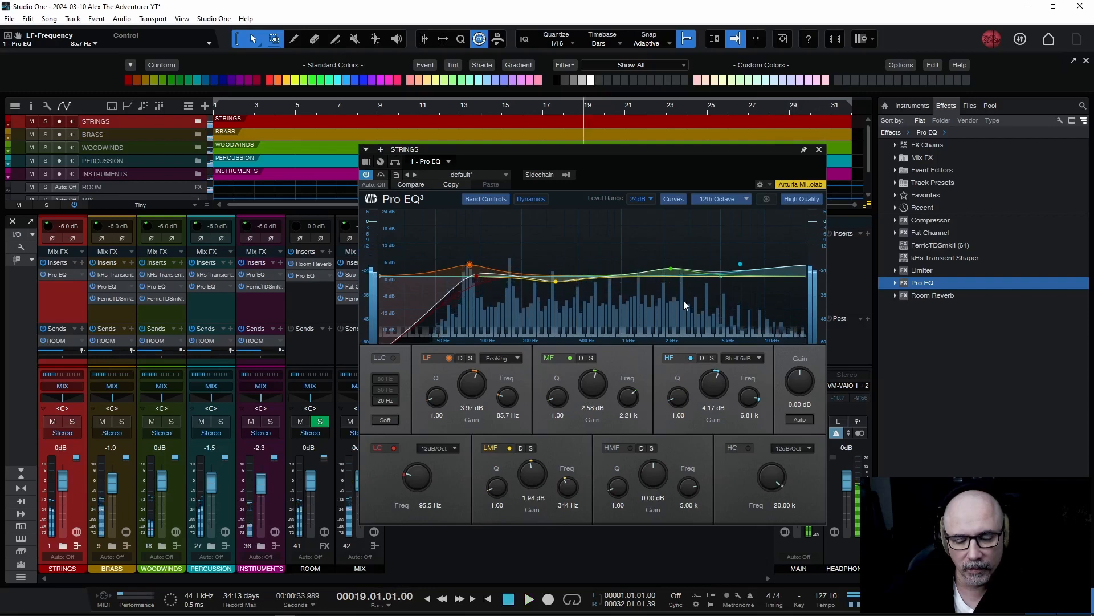
click(381, 176)
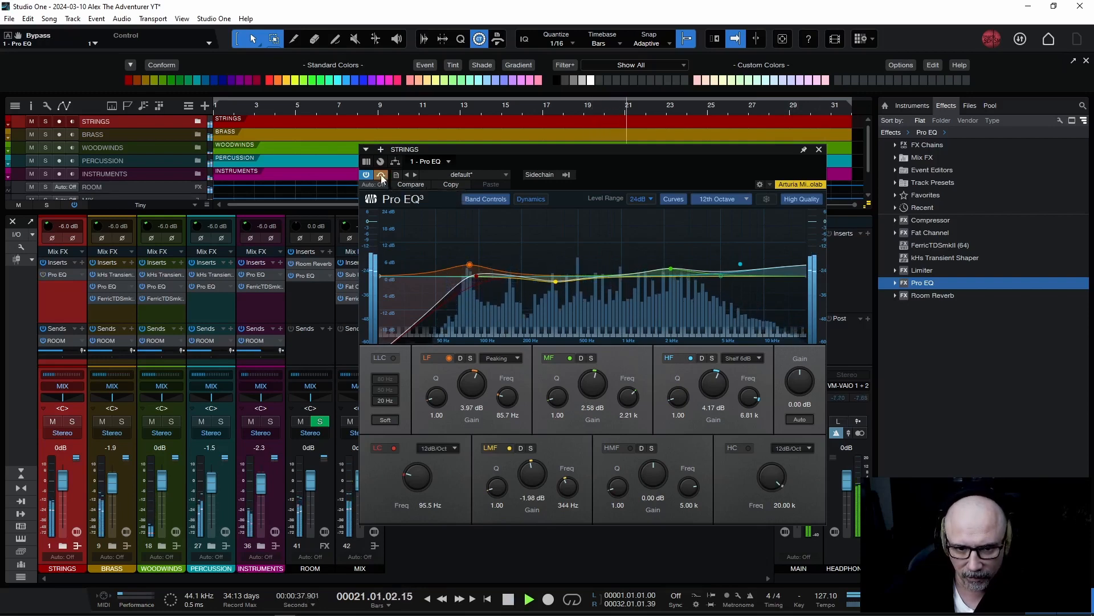
click(381, 176)
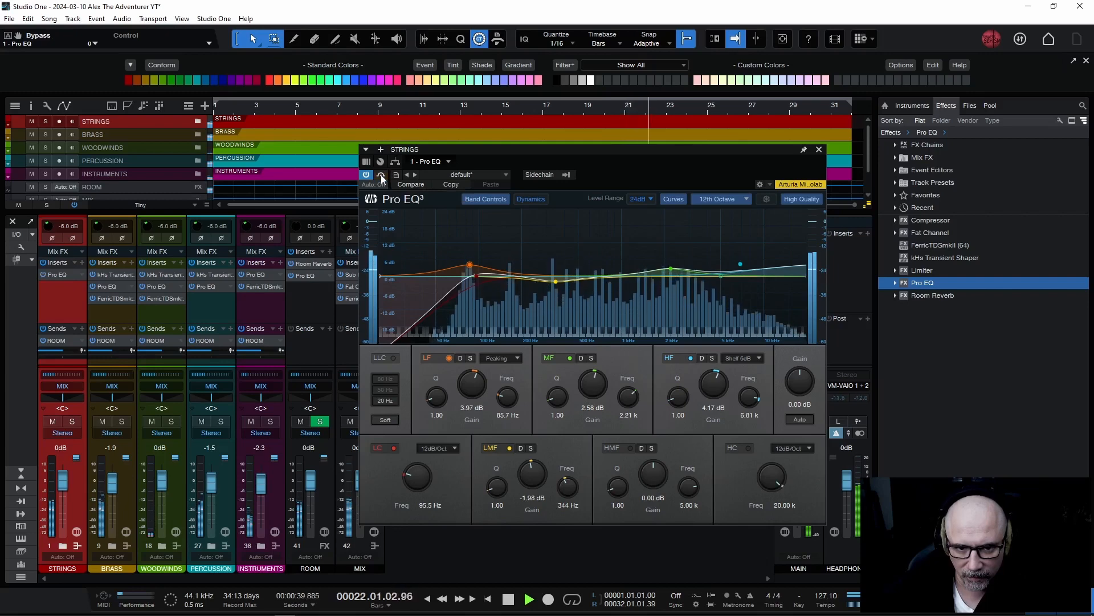
key(space)
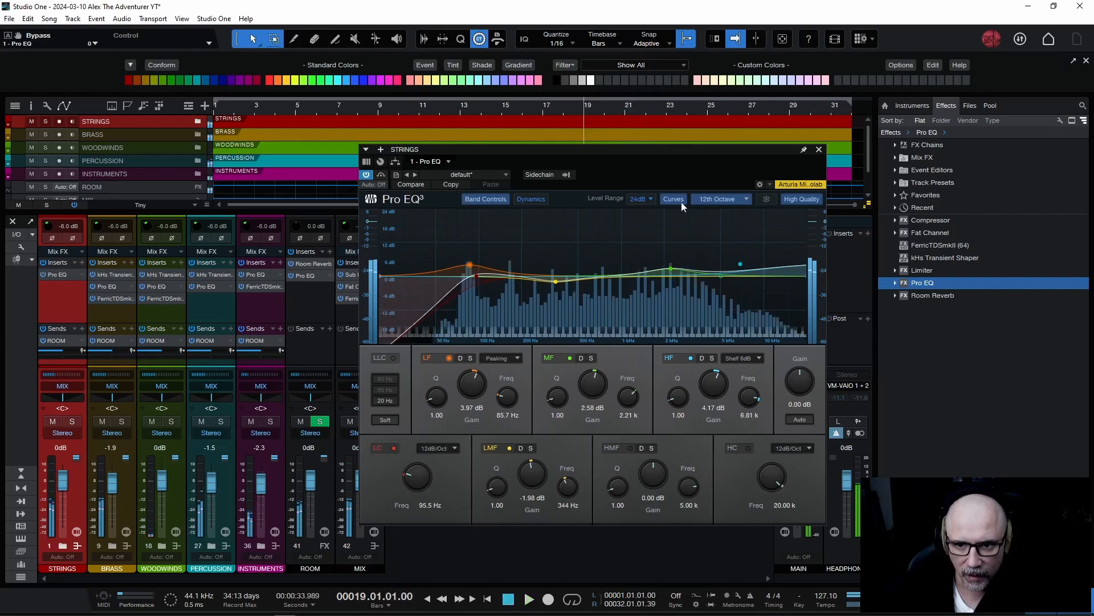
- Add FerricTDSmkII after the Pro EQ on the STRINGS bus and adjust its saturation during playback
click(819, 149)
drag(934, 244, 60, 305)
key(space)
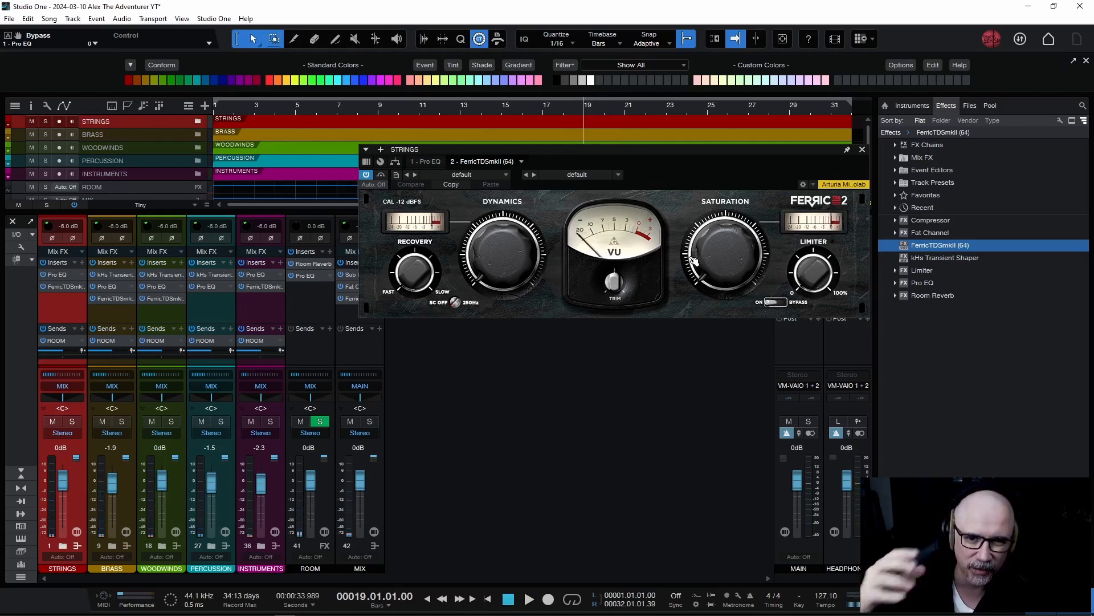
key(space)
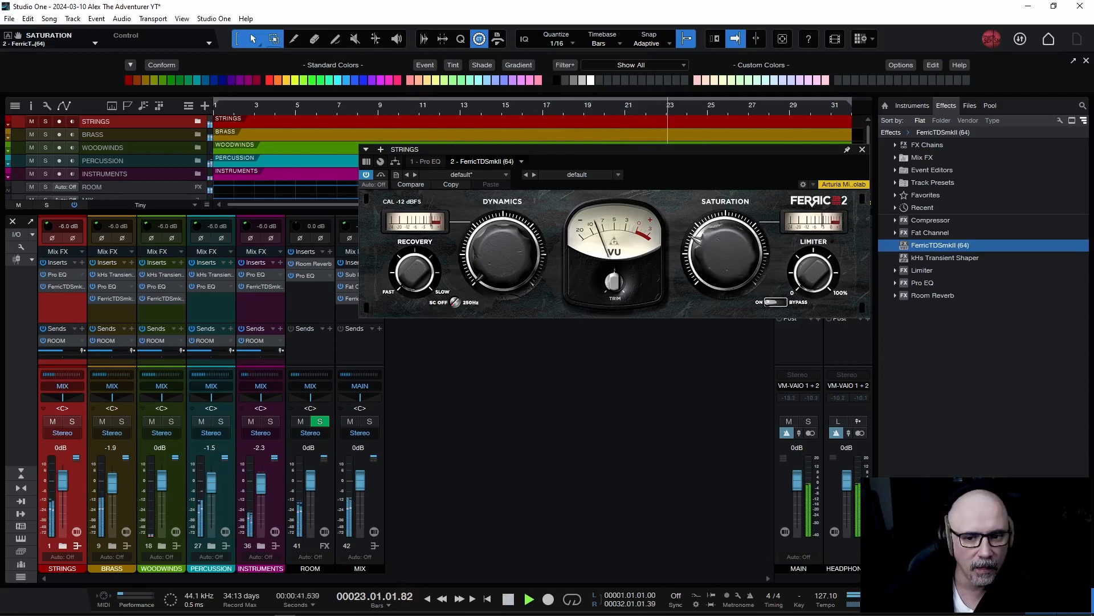
drag(725, 254, 725, 268)
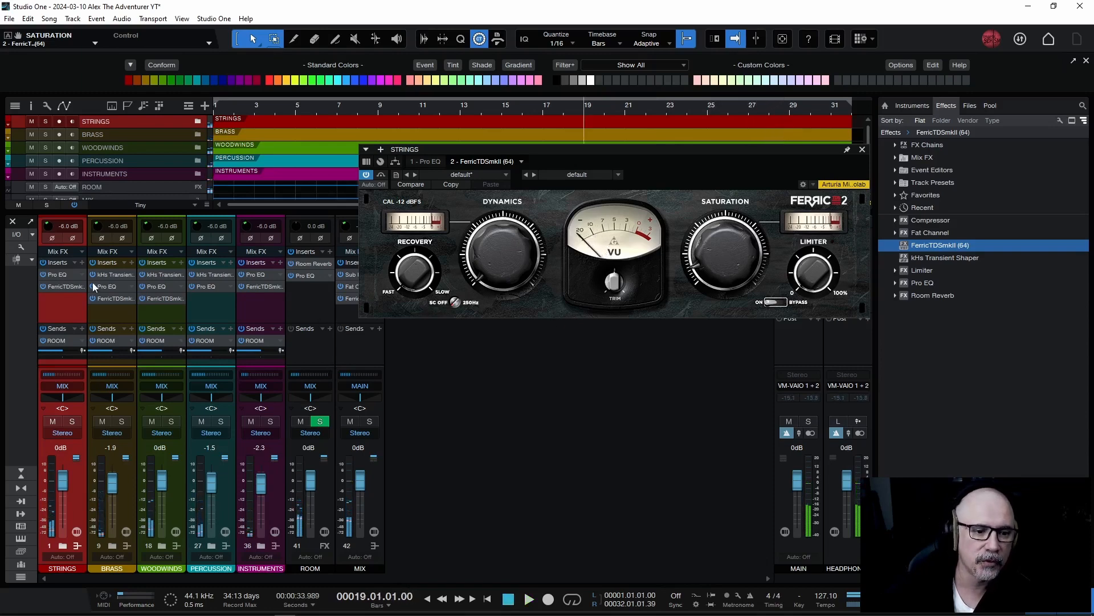
- Reopen the STRINGS Pro EQ, compare its HF shelf on and off during playback, and leave the shelf disabled
click(63, 276)
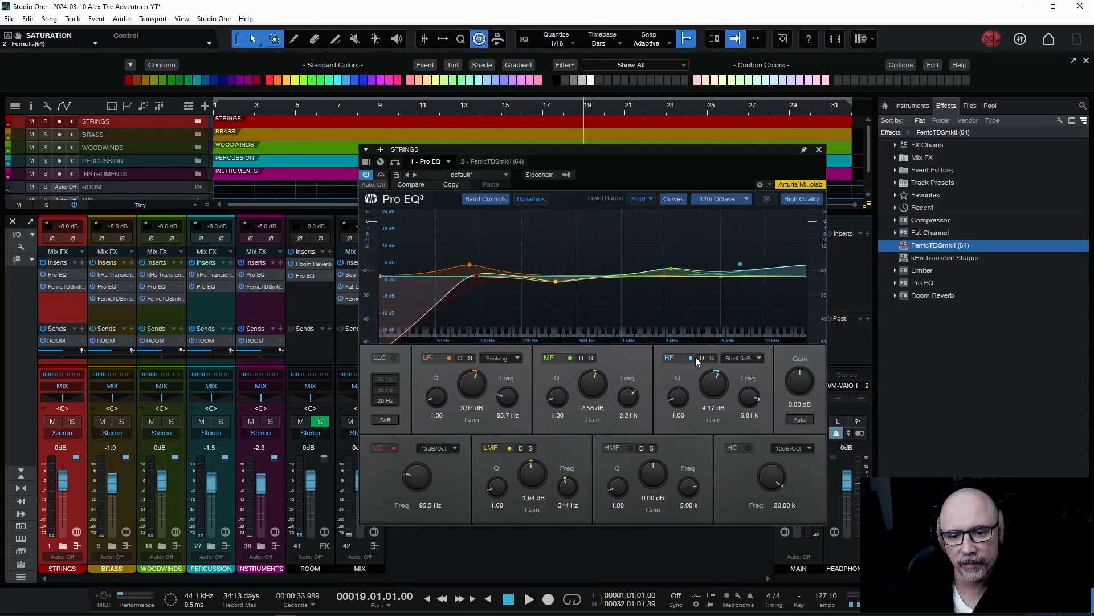
key(space)
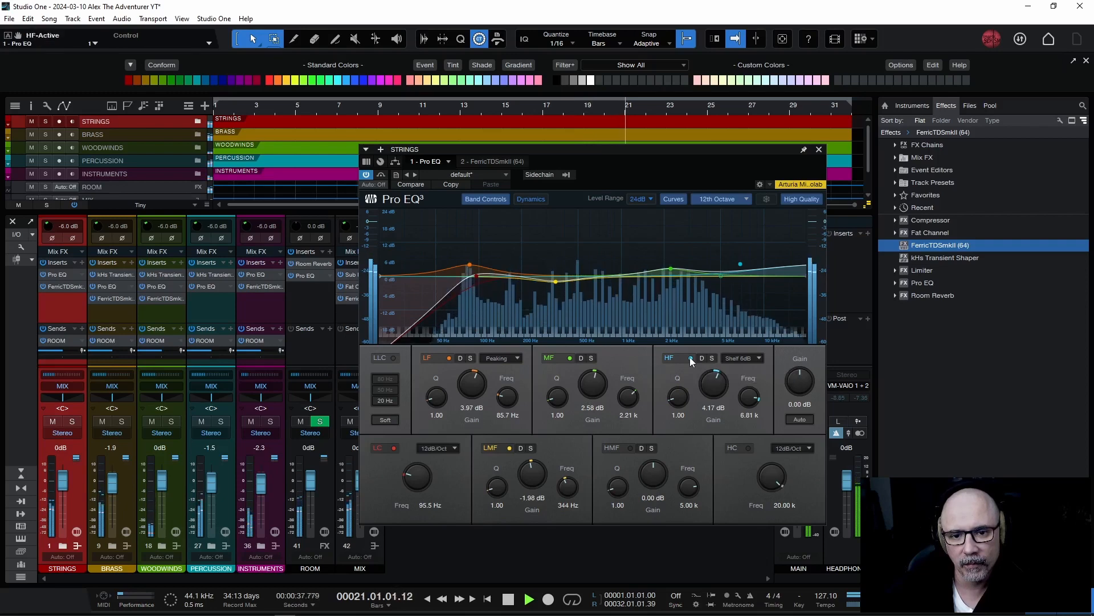
click(690, 358)
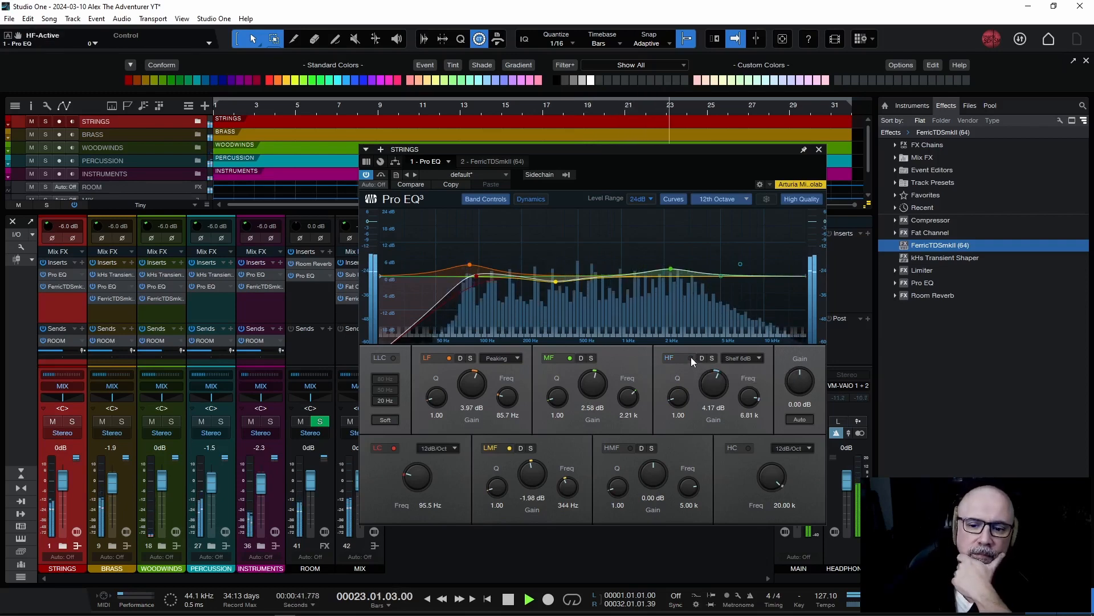
click(691, 358)
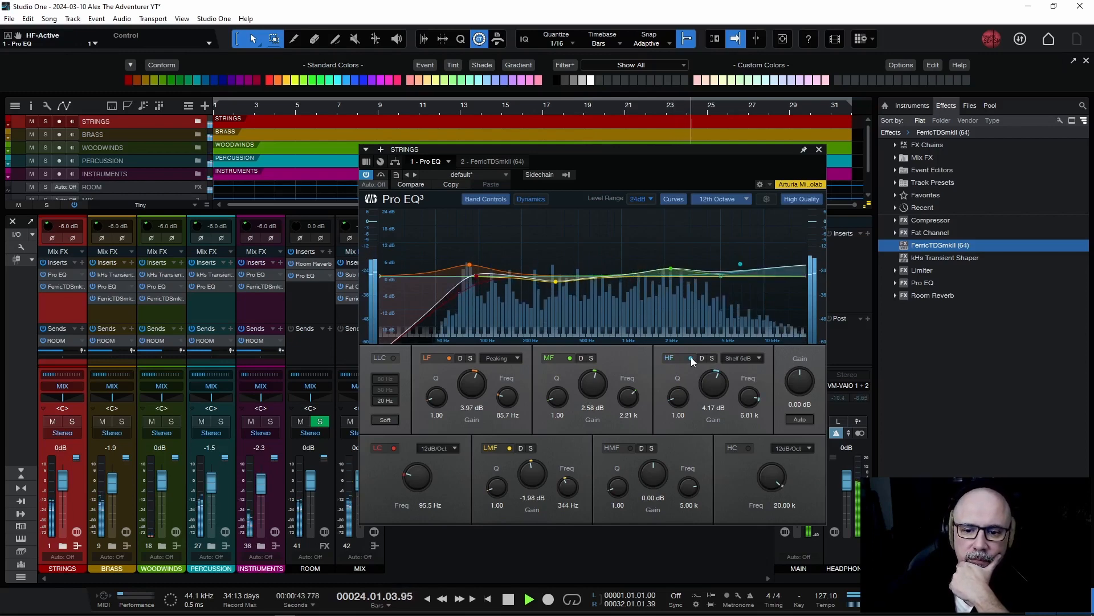
click(690, 358)
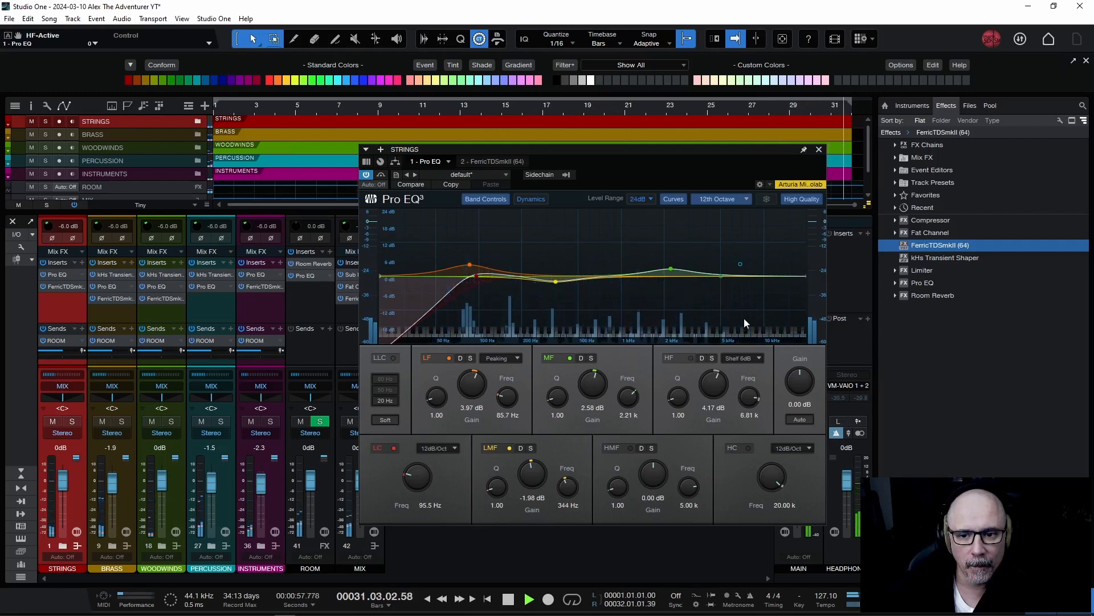
key(space)
click(819, 150)
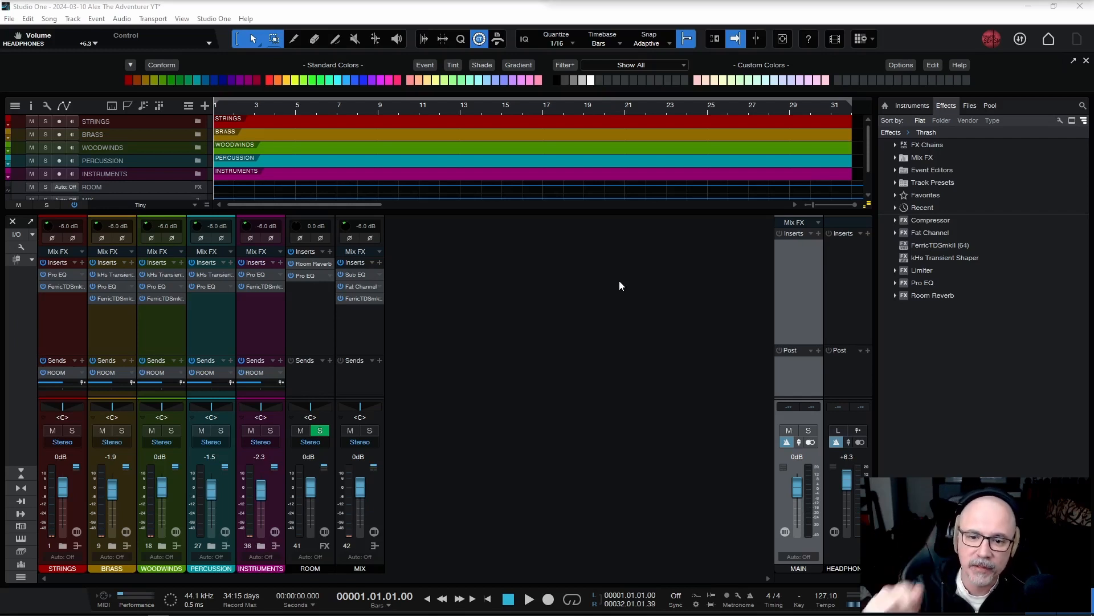
- Place the playhead at bar 19 and add a Pro EQ after FerricTDSmkII on the MIX bus
click(620, 285)
key(space)
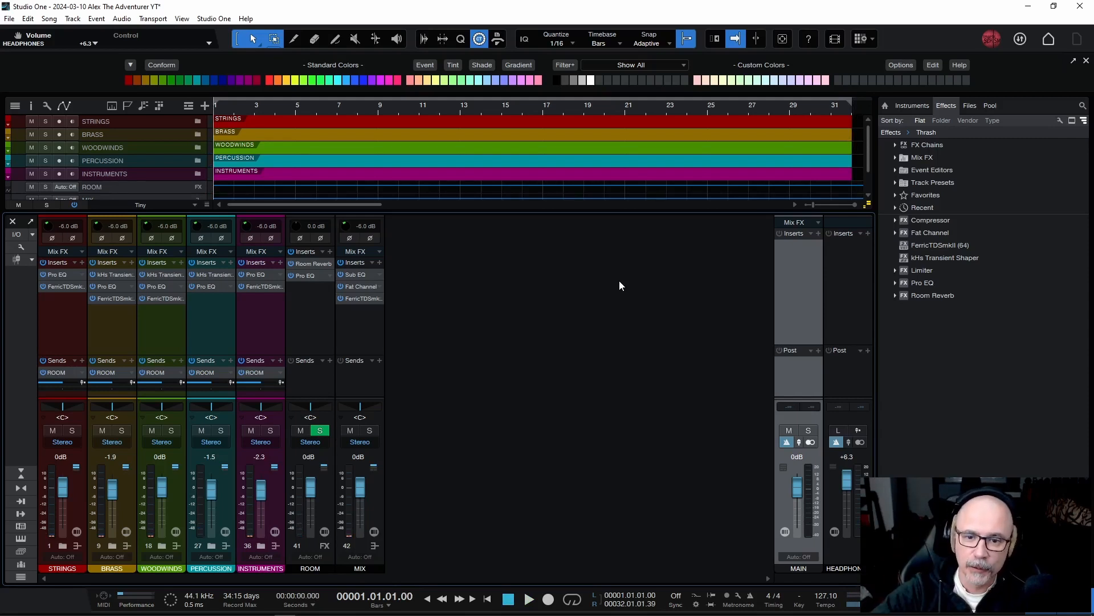
click(584, 111)
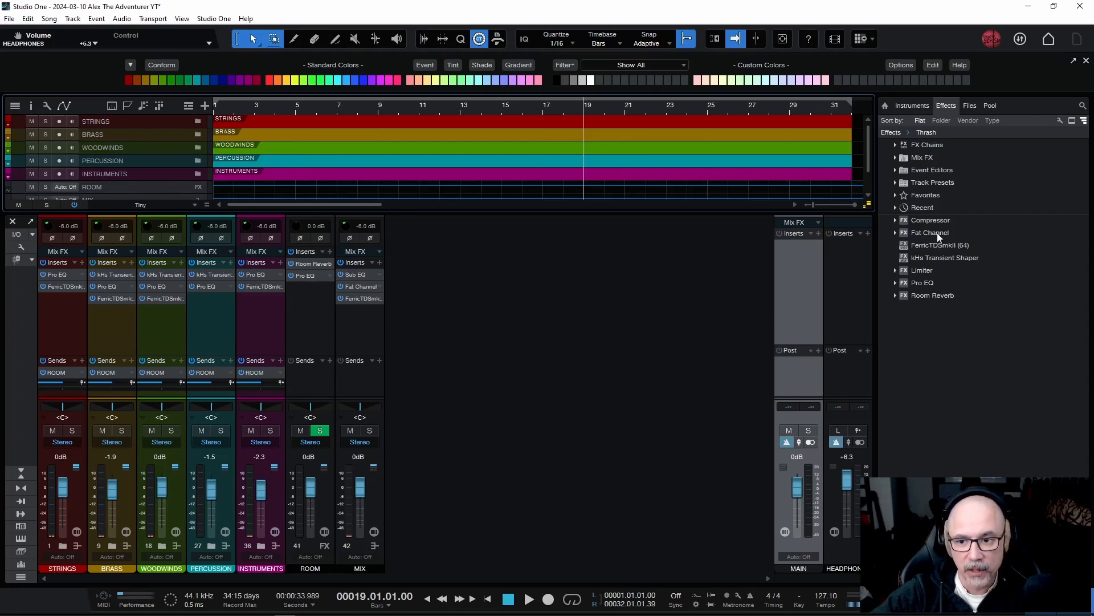
drag(930, 286, 359, 341)
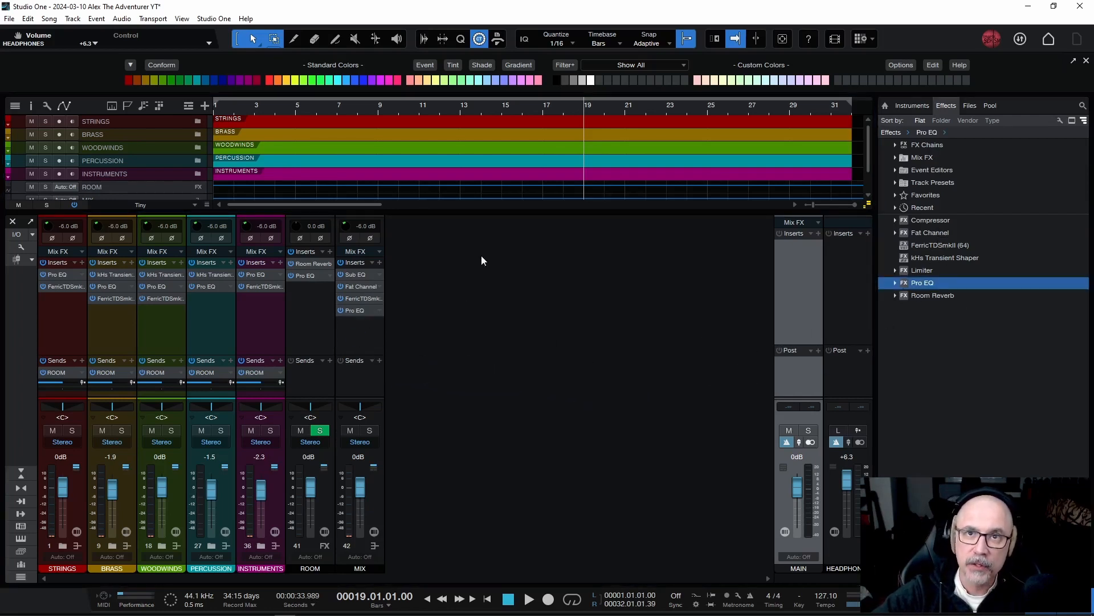
drag(564, 0, 560, 164)
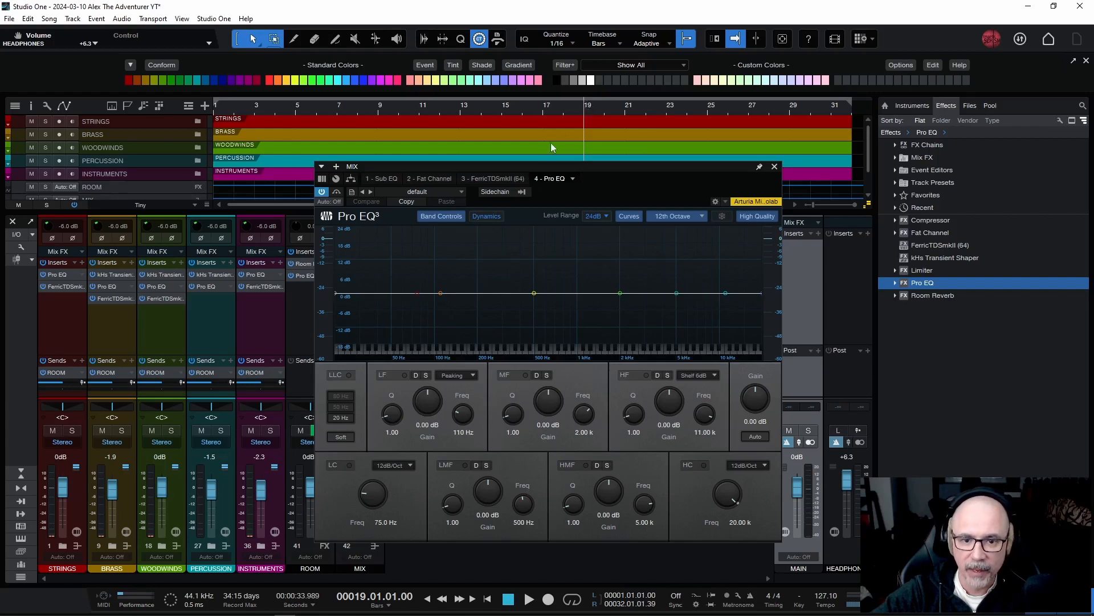
drag(545, 166, 531, 174)
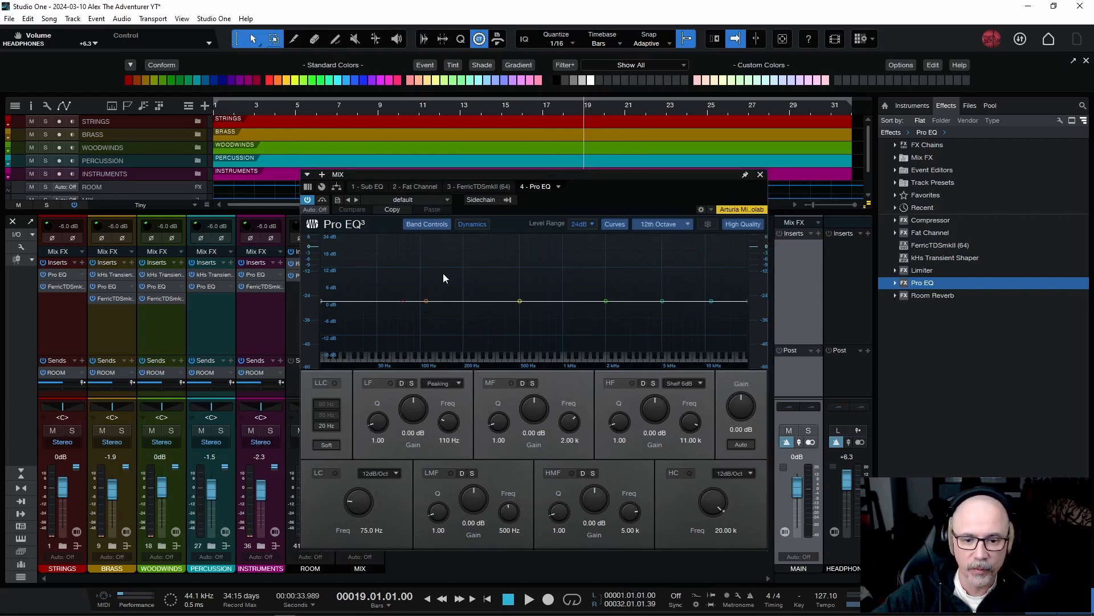
- Boost the MIX EQ's LF band by 3.57 dB at 76.0 Hz during playback
key(space)
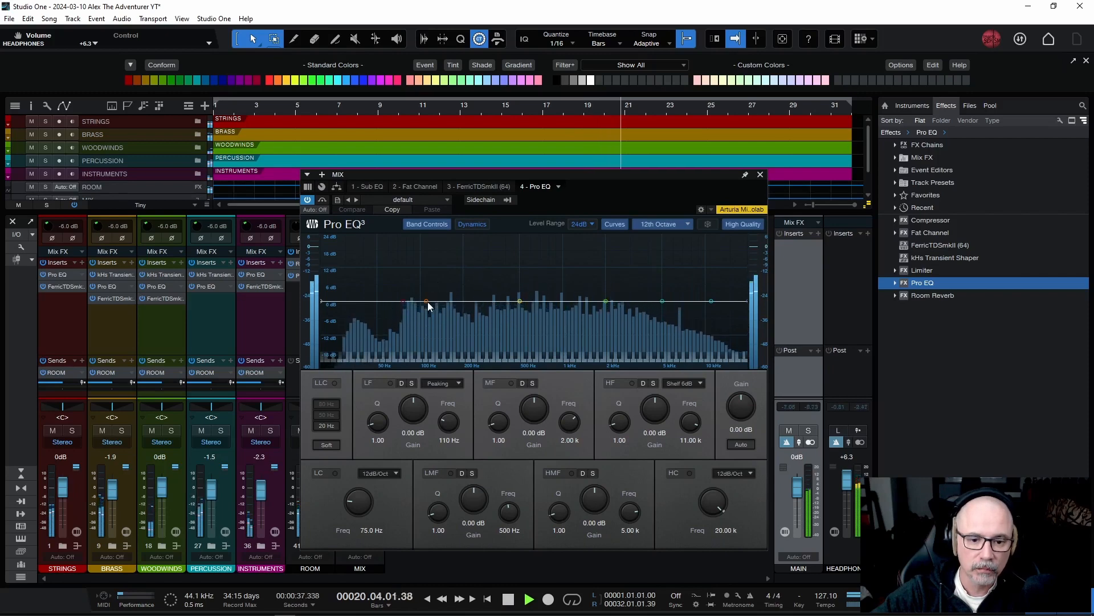
mouse_move(427, 302)
mouse_down()
mouse_move(398, 285)
mouse_move(404, 294)
mouse_up()
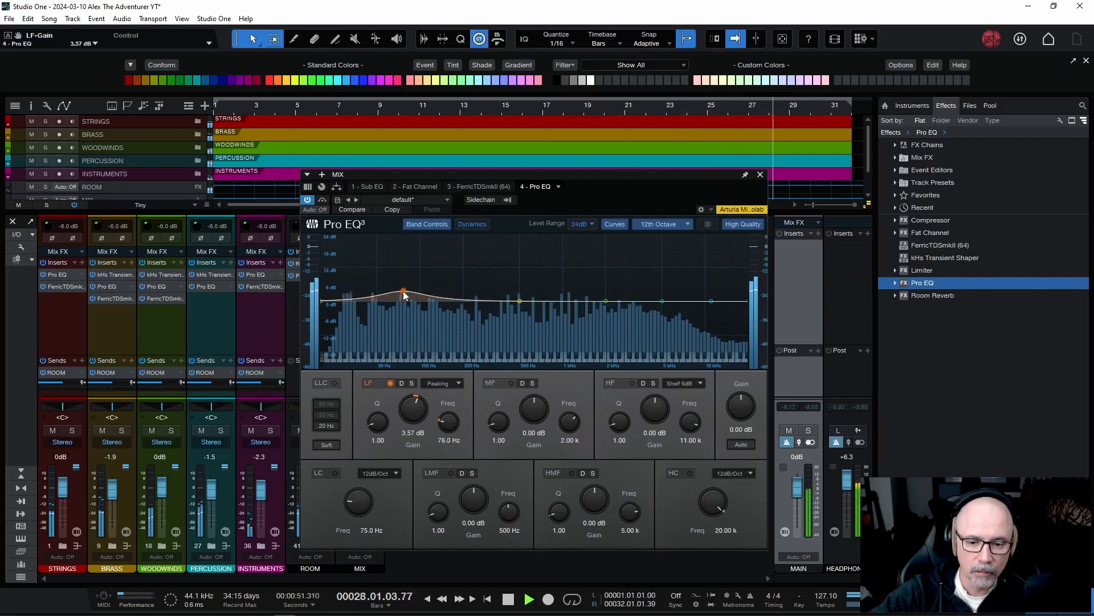
key(space)
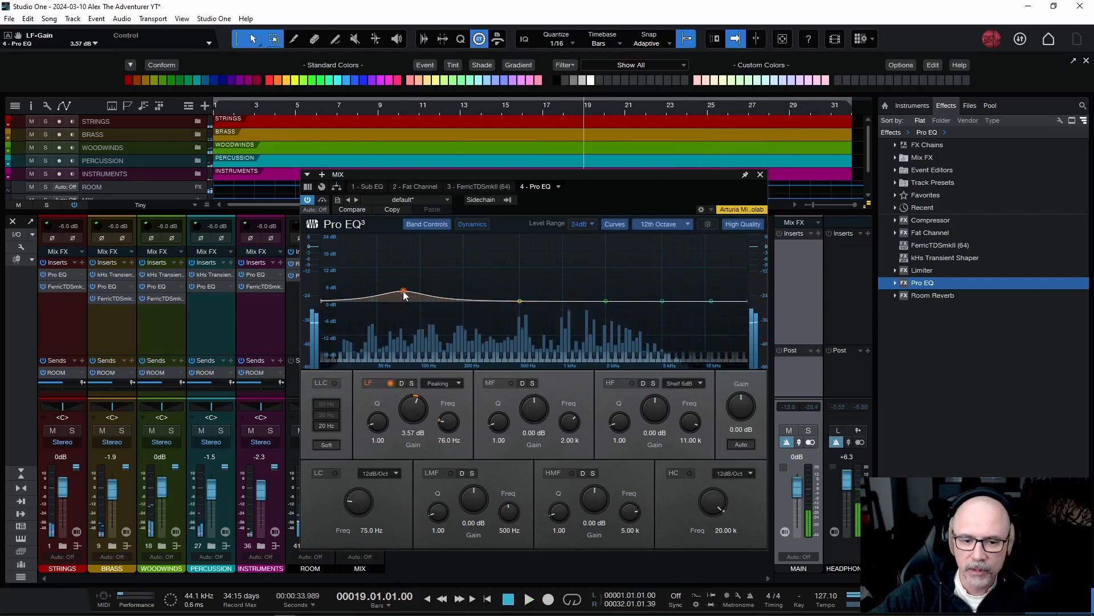
- Compare the MIX EQ's LF band on and off and refine its boost to 3.77 dB at 73.3 Hz
key(space)
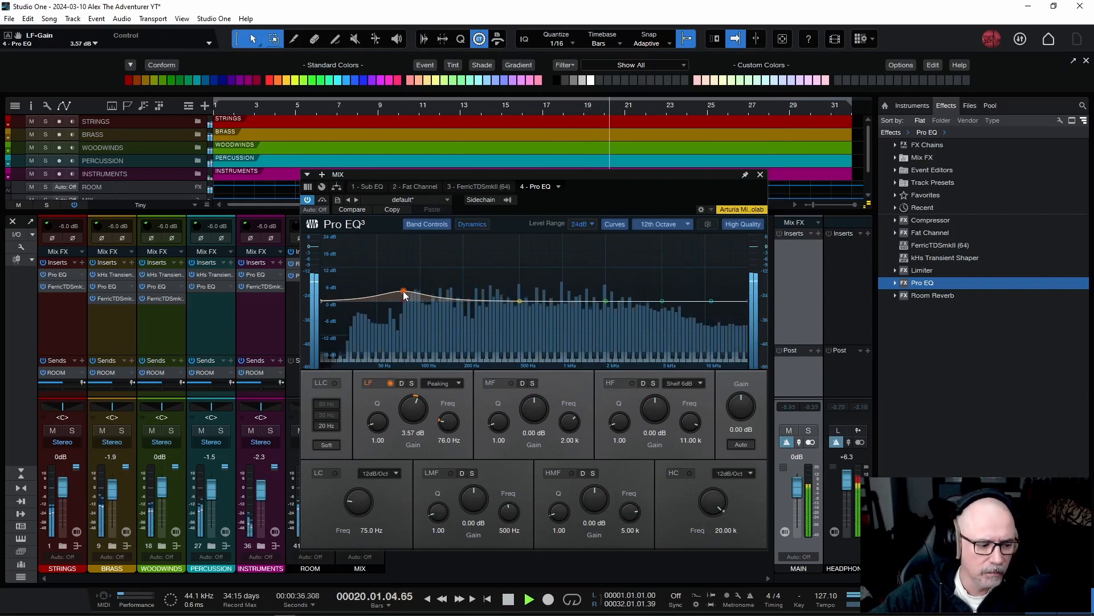
click(390, 383)
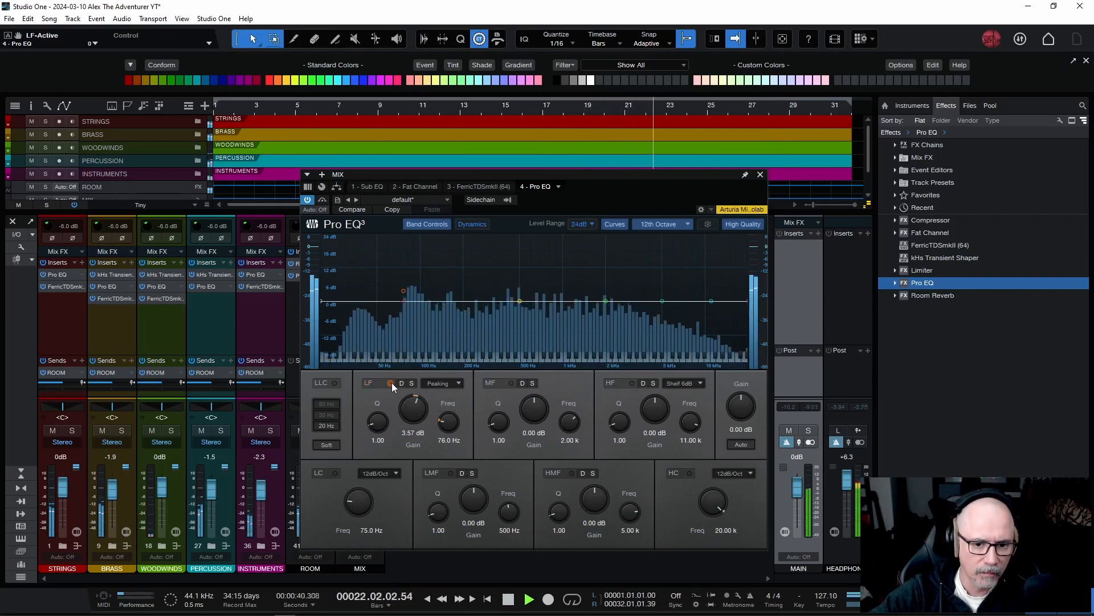
click(391, 382)
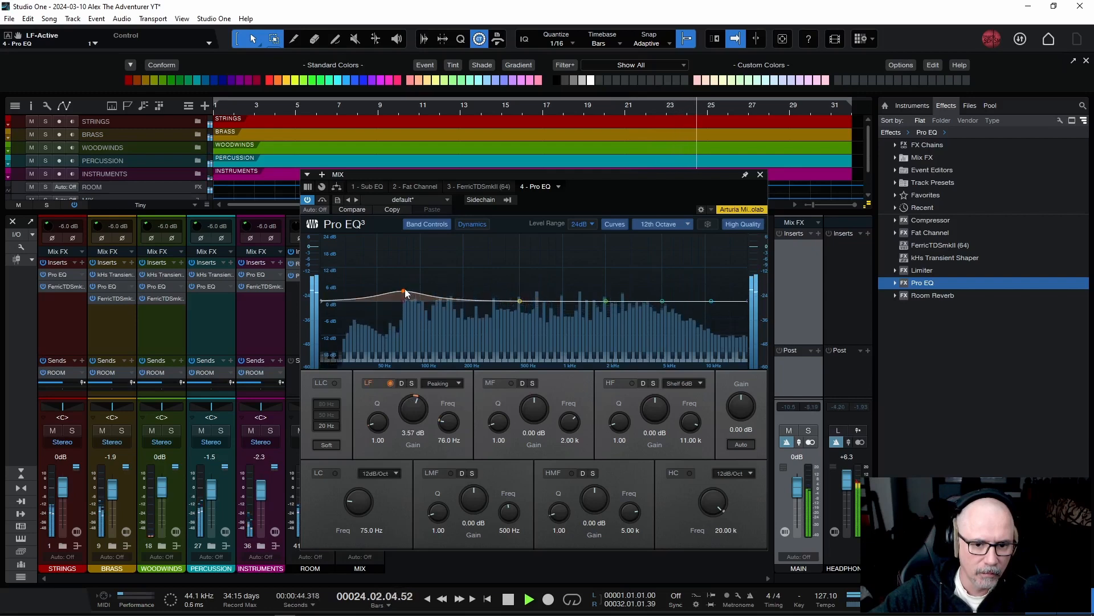
drag(405, 293, 402, 294)
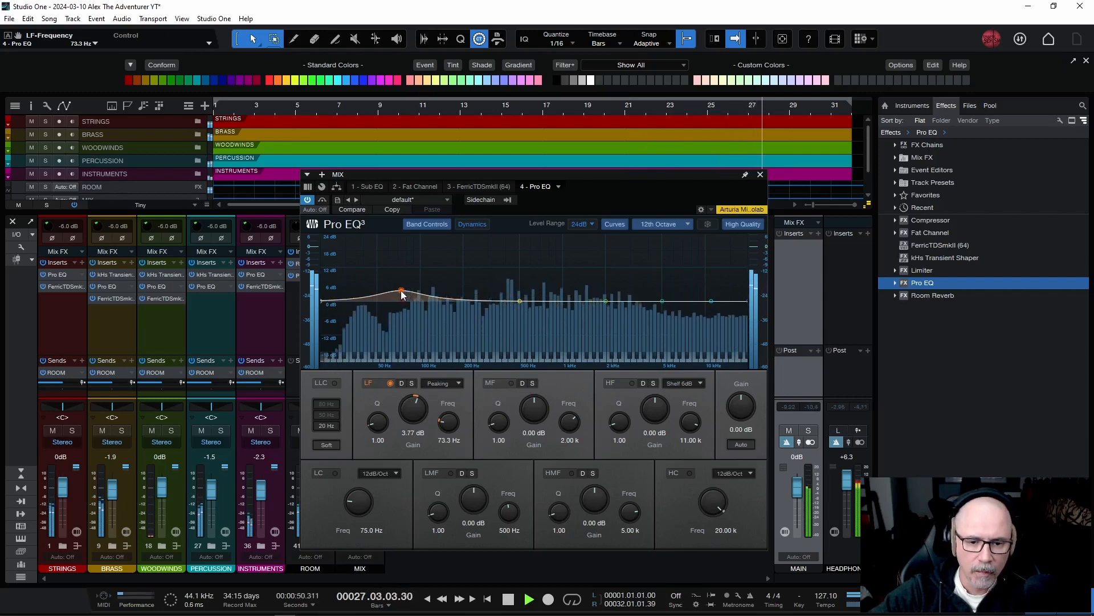
key(space)
- Move the MIX EQ window clear of the mixer channels and raise the ROOM fader to +2.0 dB during playback
drag(511, 176, 654, 121)
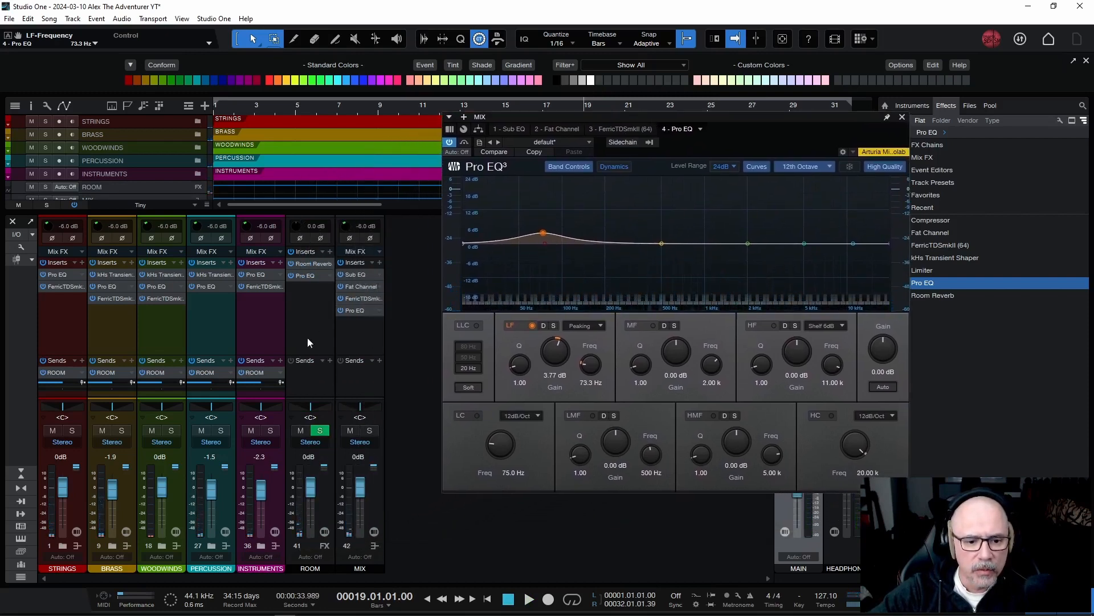
key(space)
key(space)
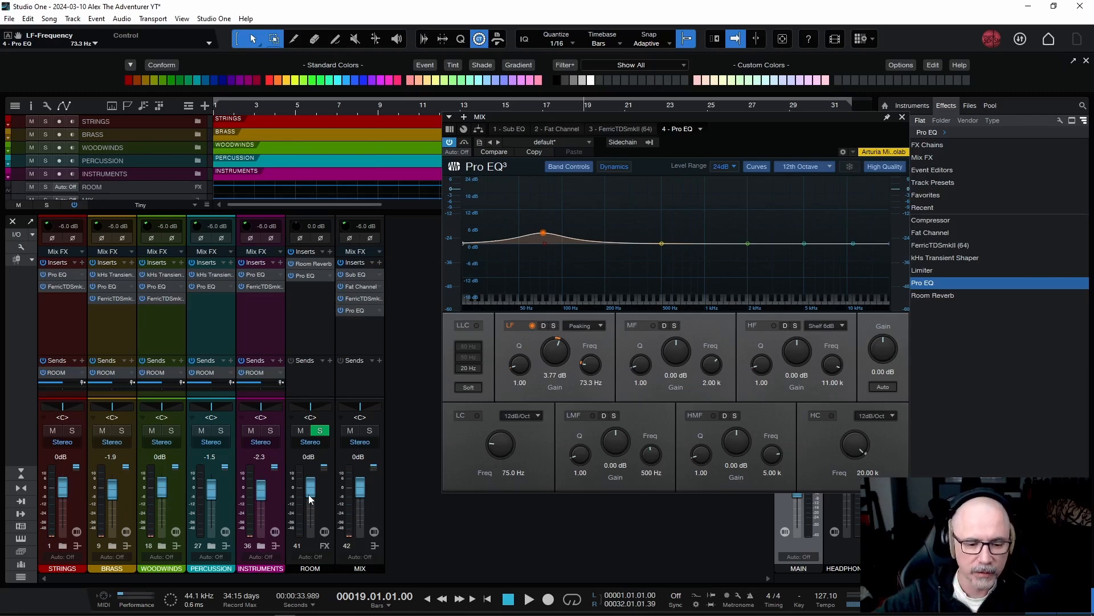
key(space)
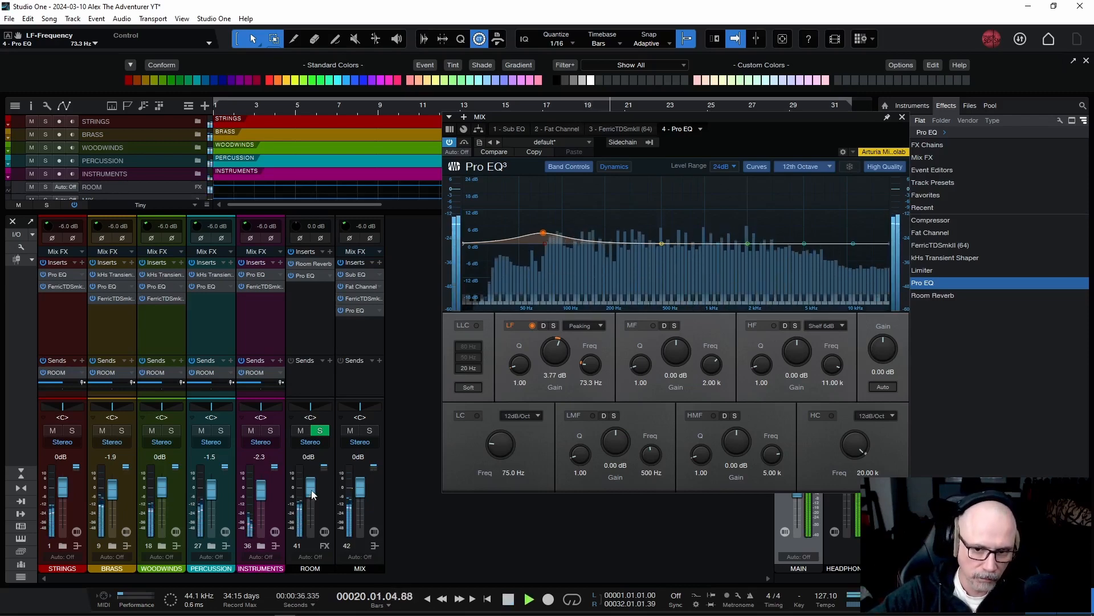
drag(312, 495, 312, 492)
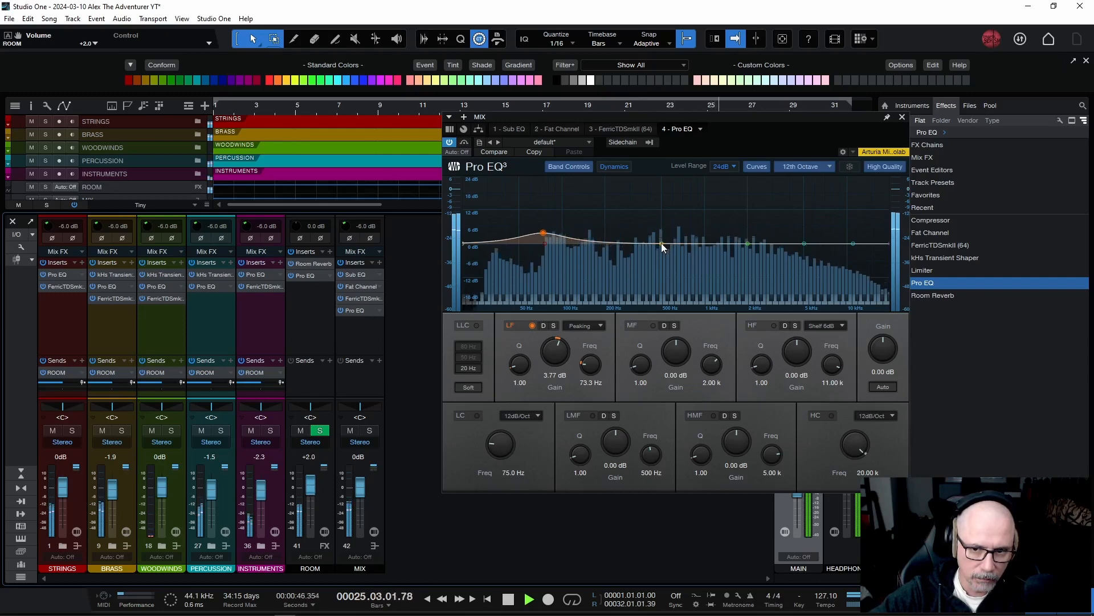
- Try a 1.98 dB cut at 279 Hz in the MIX EQ's LMF band and compare it on and off
drag(661, 243, 626, 252)
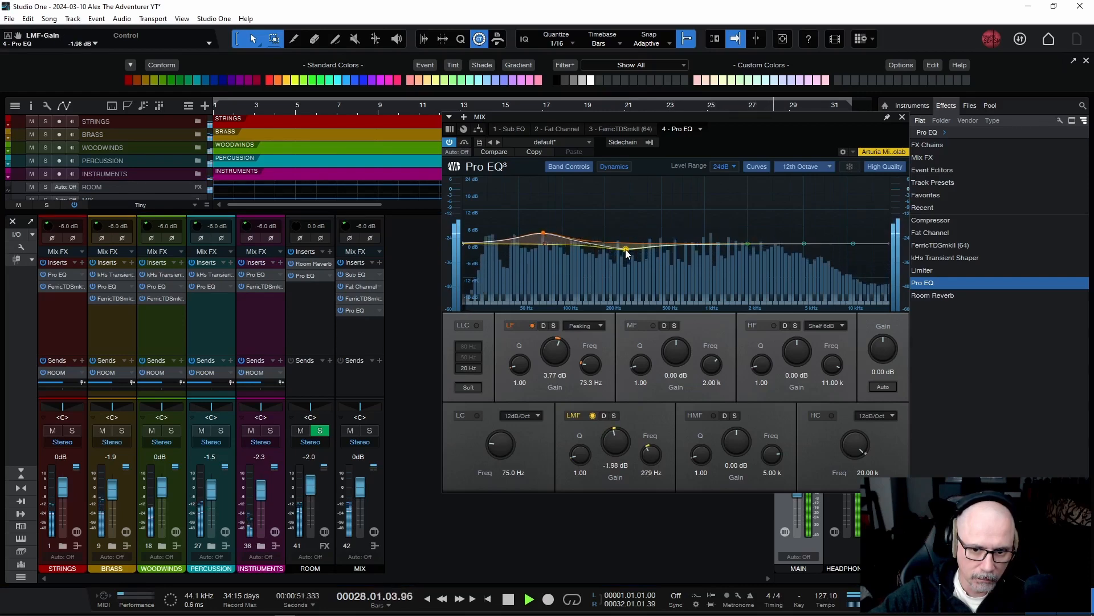
click(592, 415)
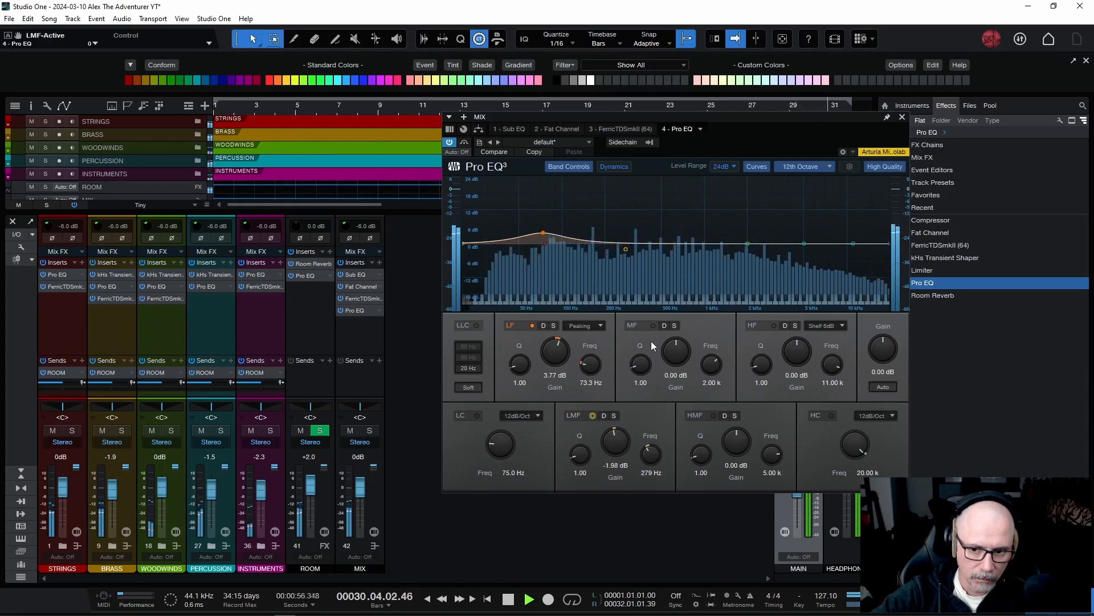
key(space)
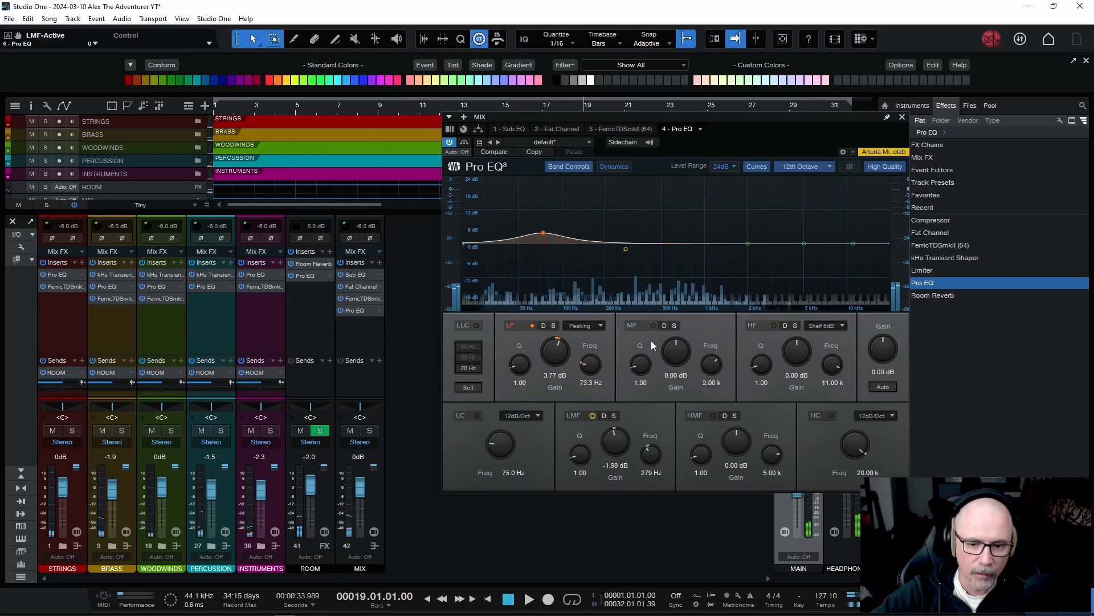
click(593, 416)
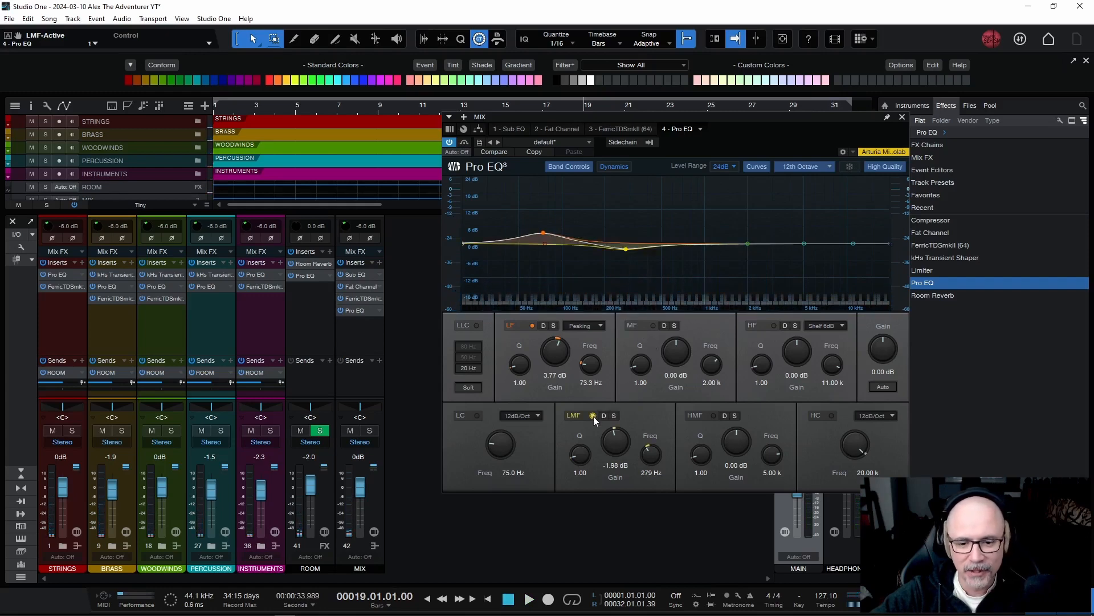
- Reset the MIX EQ's LMF band to its defaults, with 0.00 dB gain, and switch the band off
click(592, 415)
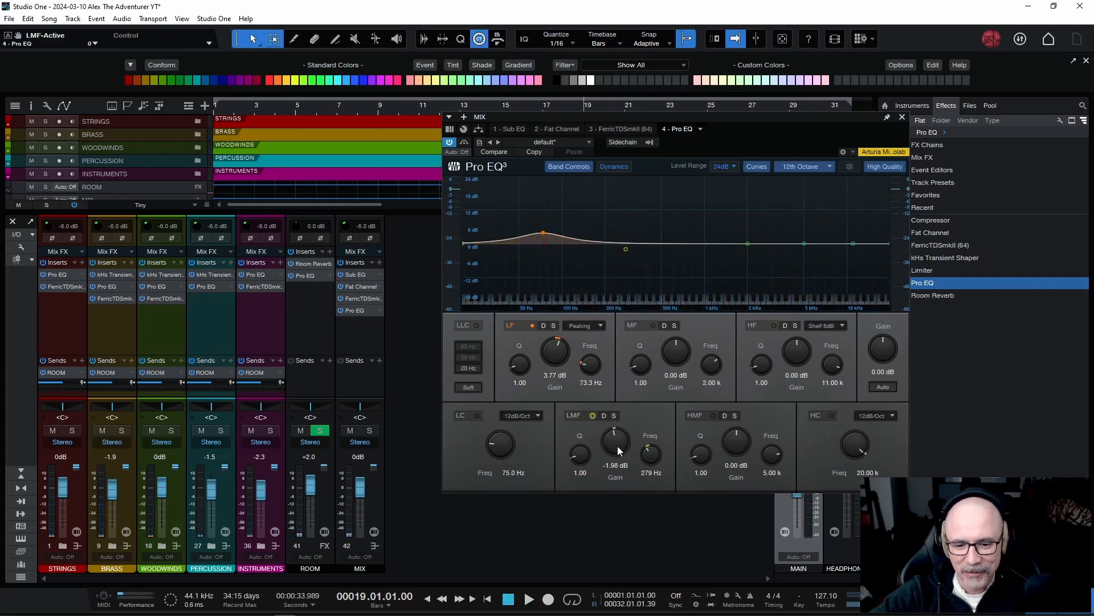
double_click(617, 445)
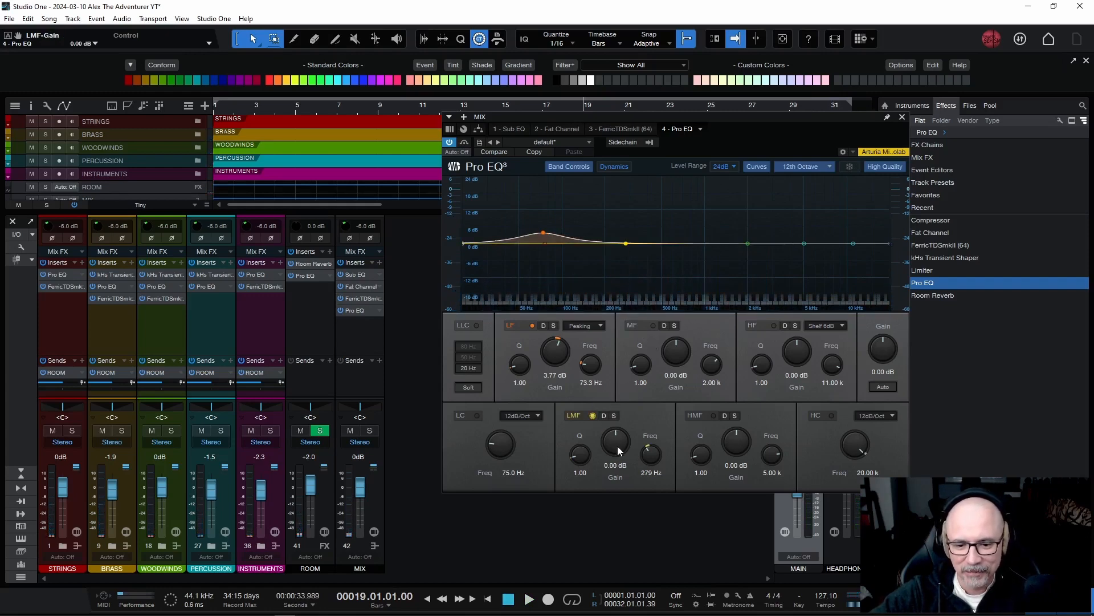
click(593, 415)
- Set the MIX EQ's LF band to a 4.17 dB boost at 66.8 Hz with a Q of 0.68 during playback
key(space)
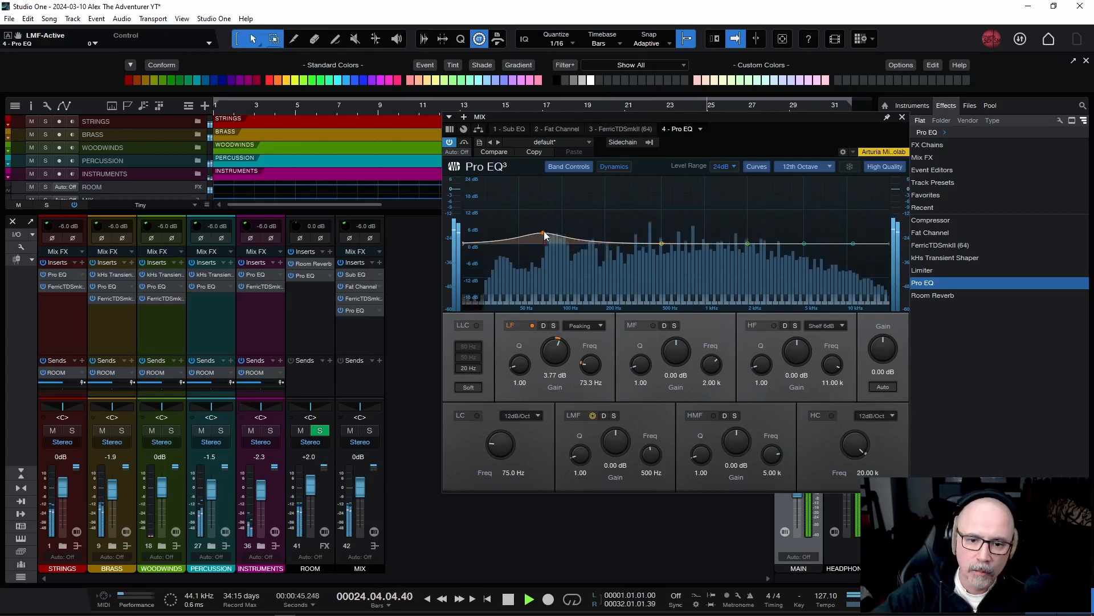
drag(544, 236, 538, 236)
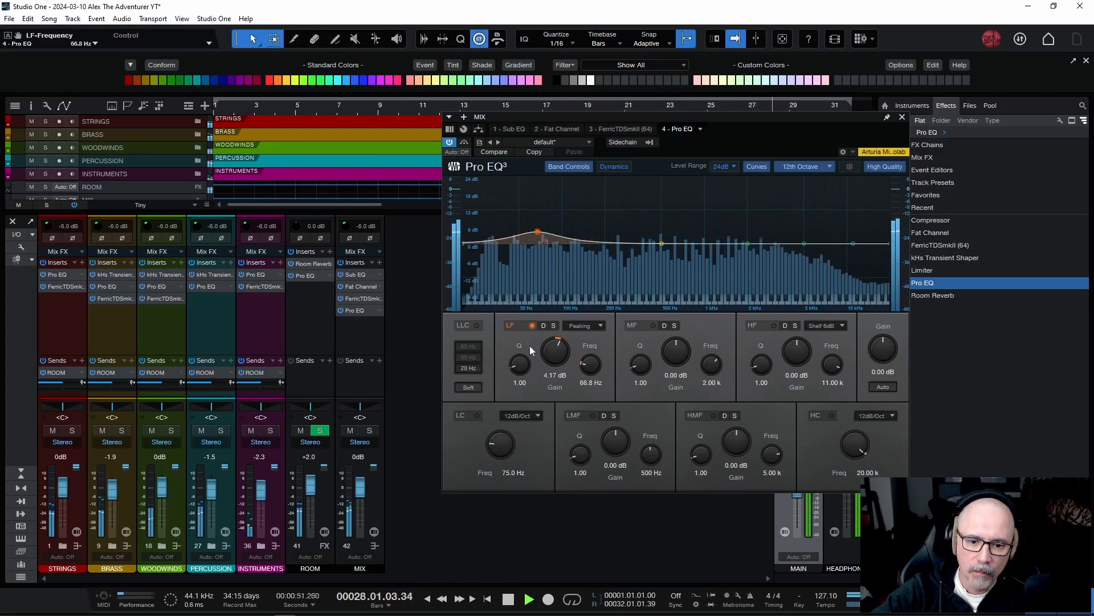
drag(518, 359, 520, 360)
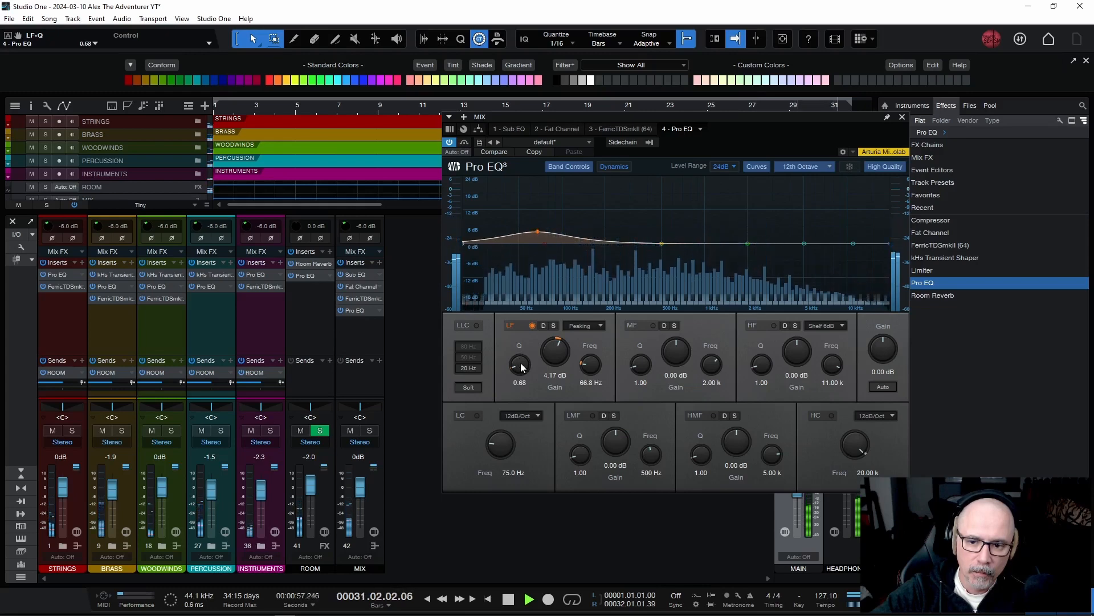
key(space)
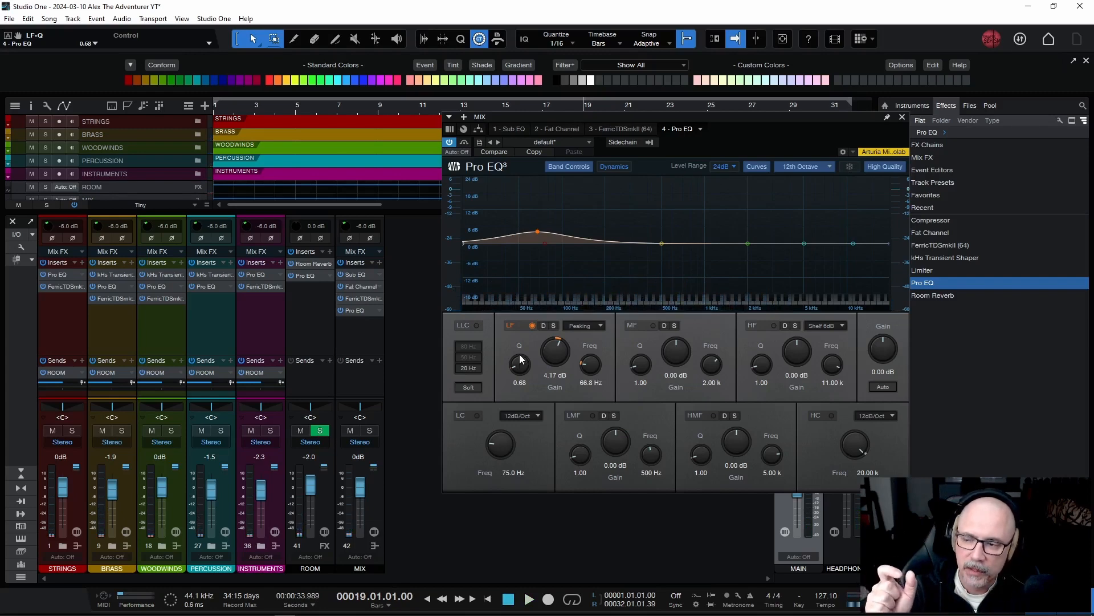
- Try a narrow Q of 6.18 on the MIX EQ's LF band and widen it to 0.59 during playback
drag(519, 363, 521, 342)
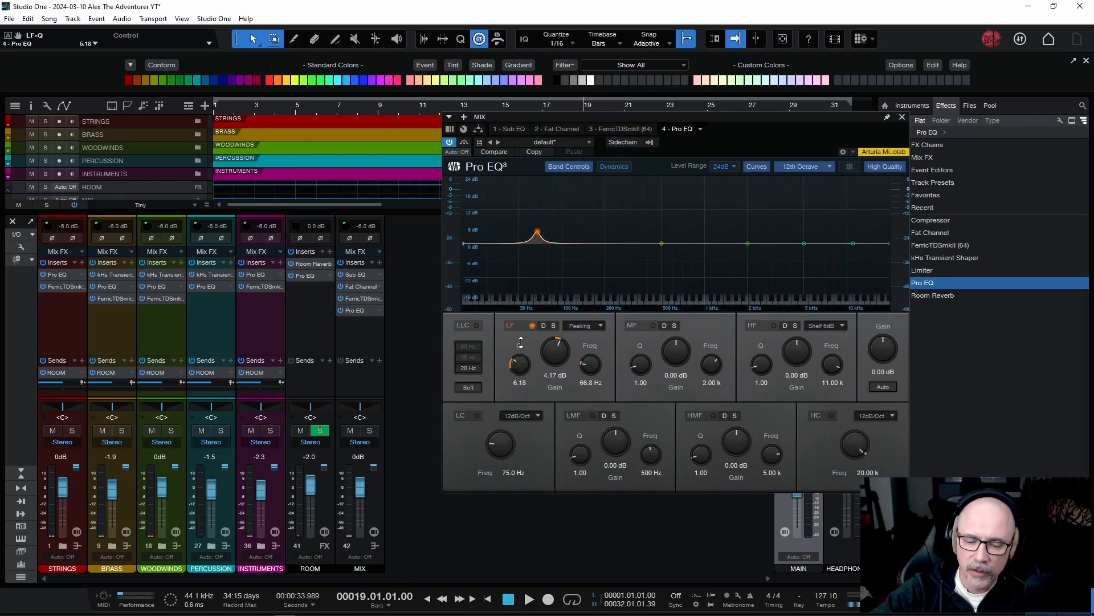
drag(520, 343, 524, 367)
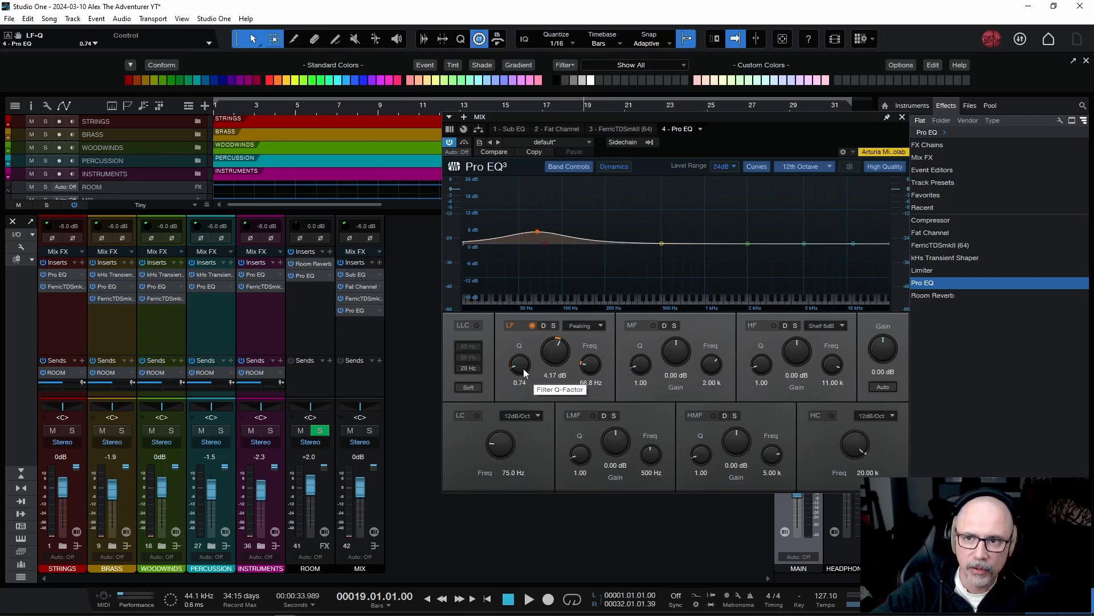
key(space)
scroll(522, 365, down, 2)
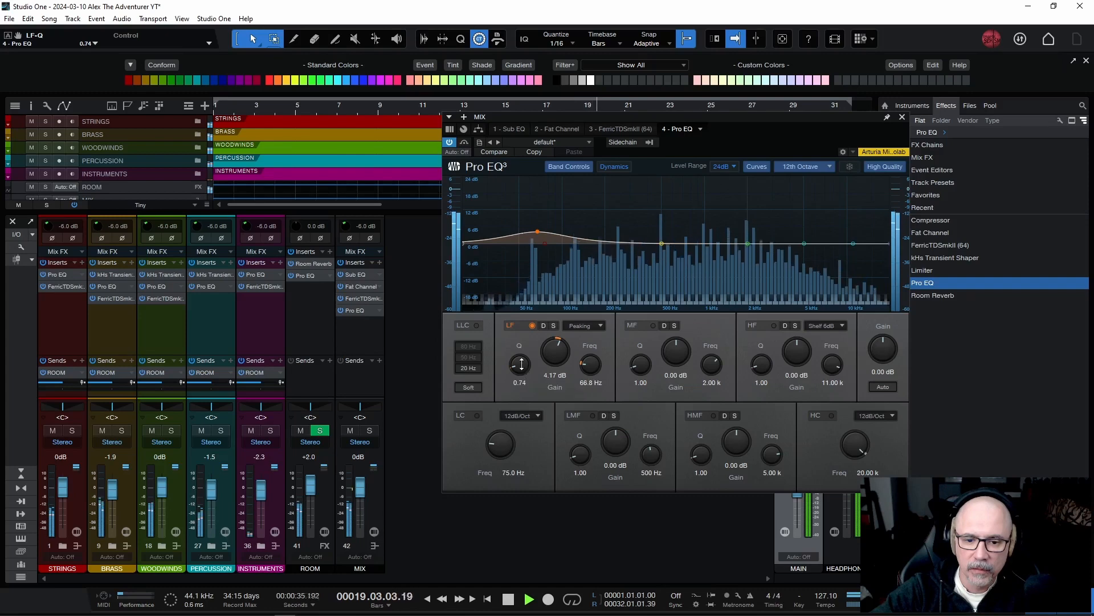
scroll(521, 365, down, 1)
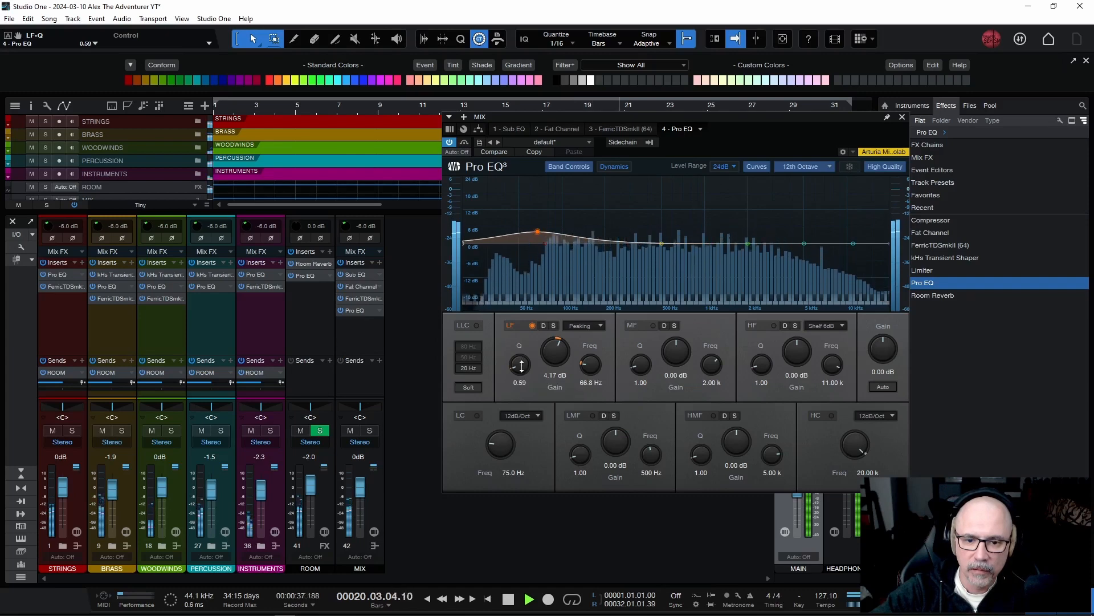
- Compare the MIX EQ's LF band on and off and retune its boost to 3.97 dB at 60.4 Hz
click(532, 325)
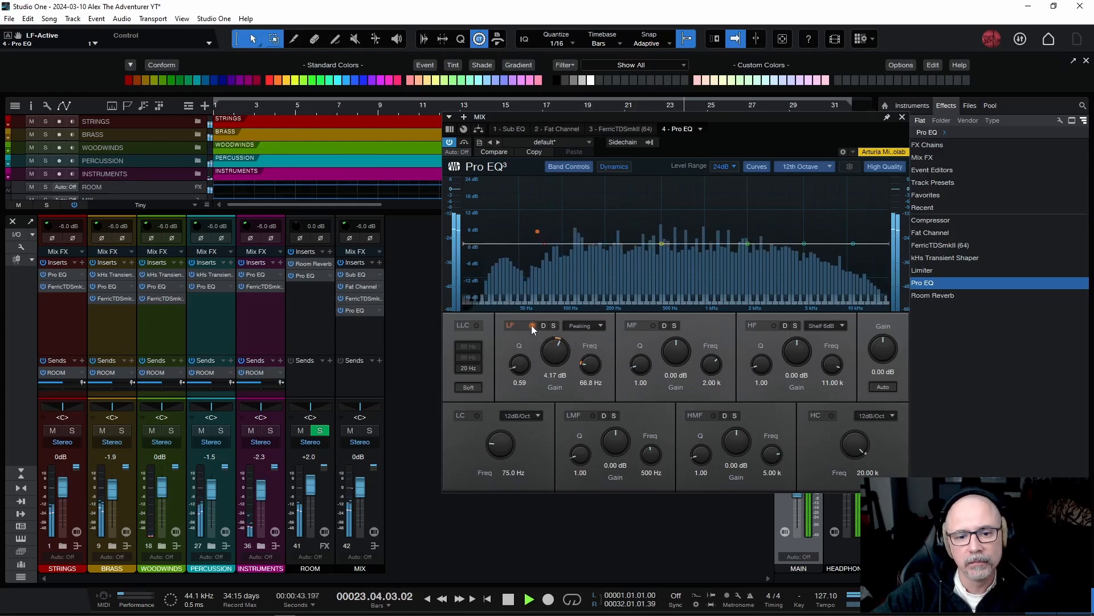
click(532, 325)
click(532, 325)
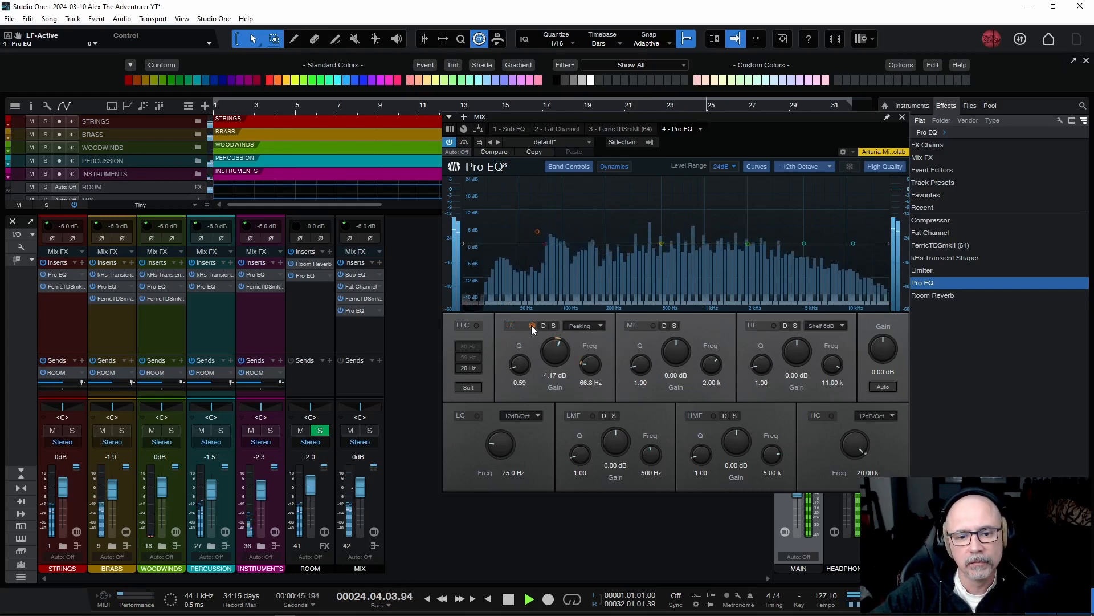
click(532, 325)
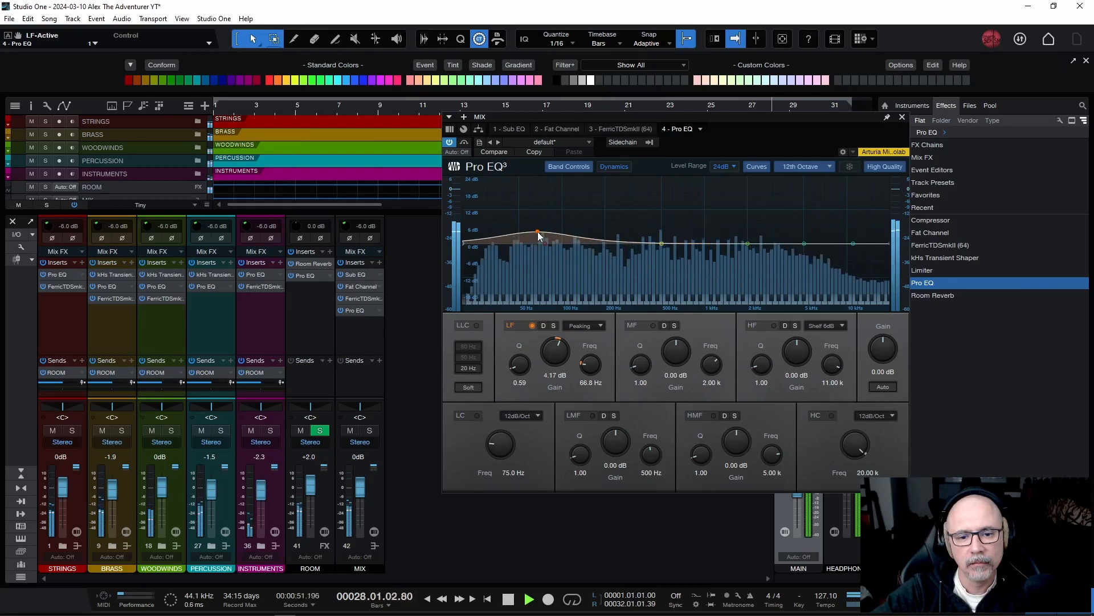
drag(538, 231, 531, 235)
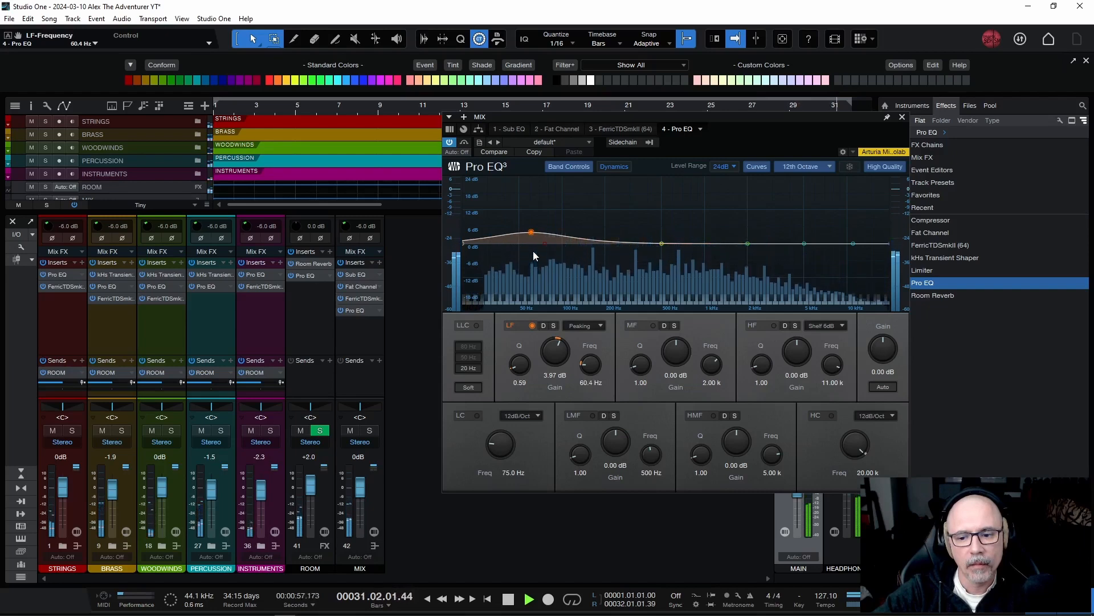
key(space)
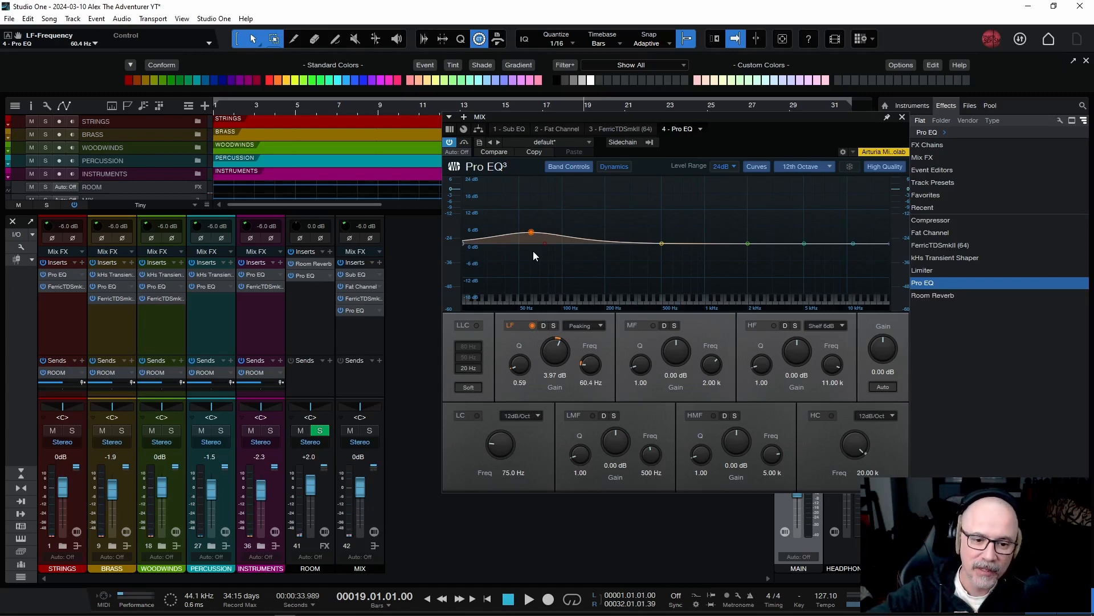
- Rename the Pro EQ insert on the MIX bus as Additive EQ
right_click(360, 313)
click(367, 350)
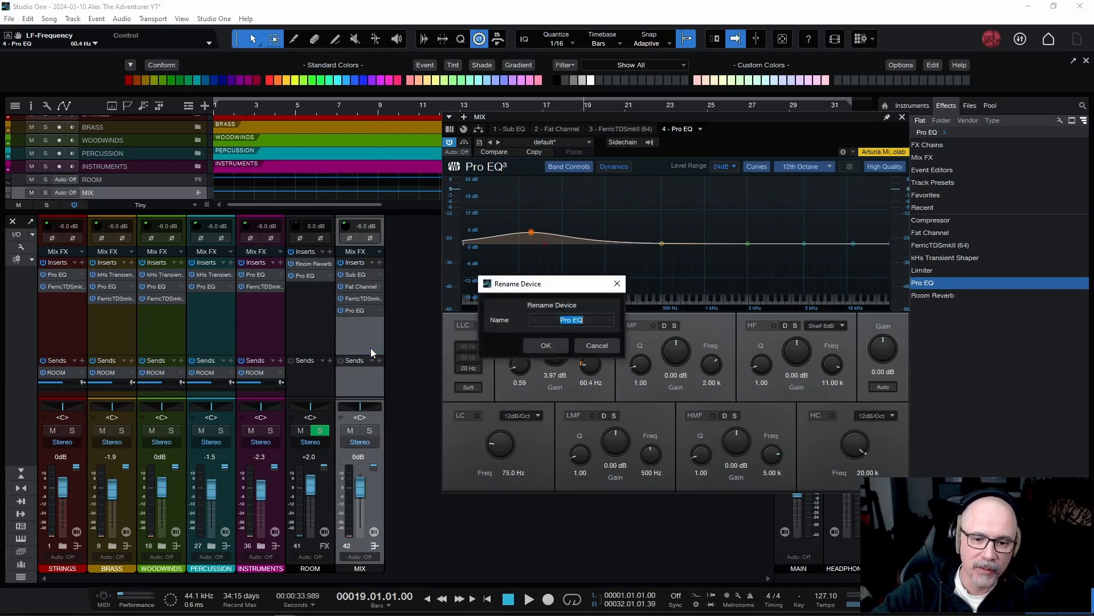
text(Add)
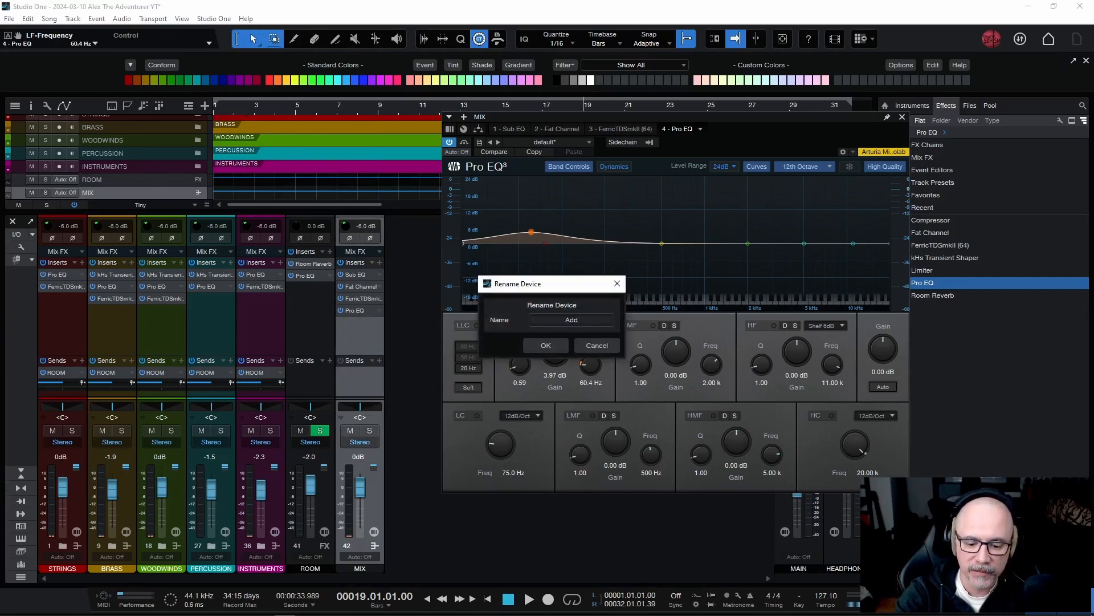
text(itive)
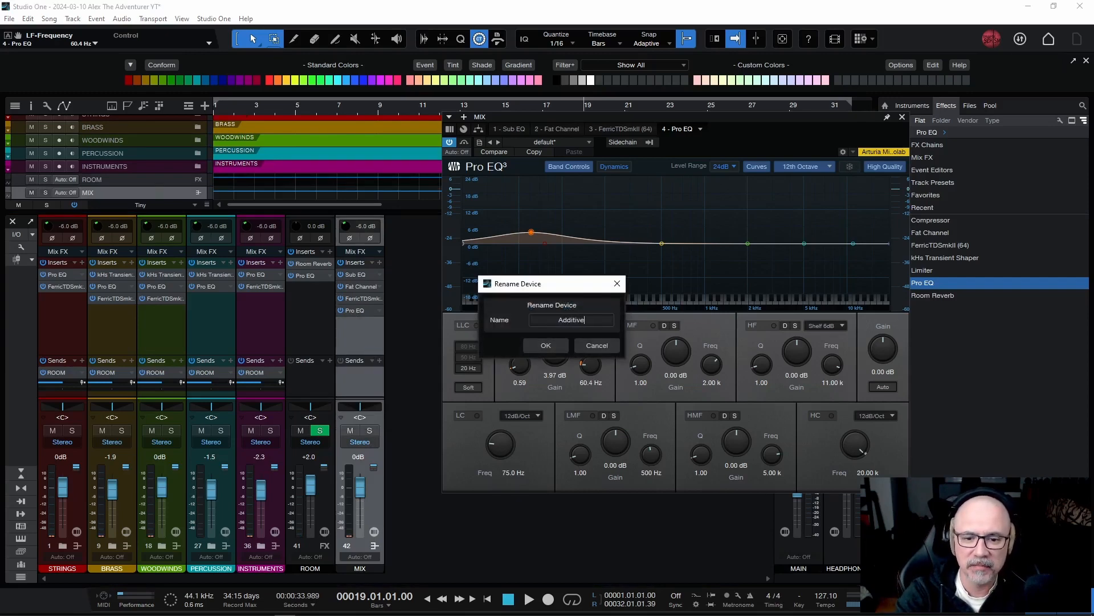
text( EQ)
key(Return)
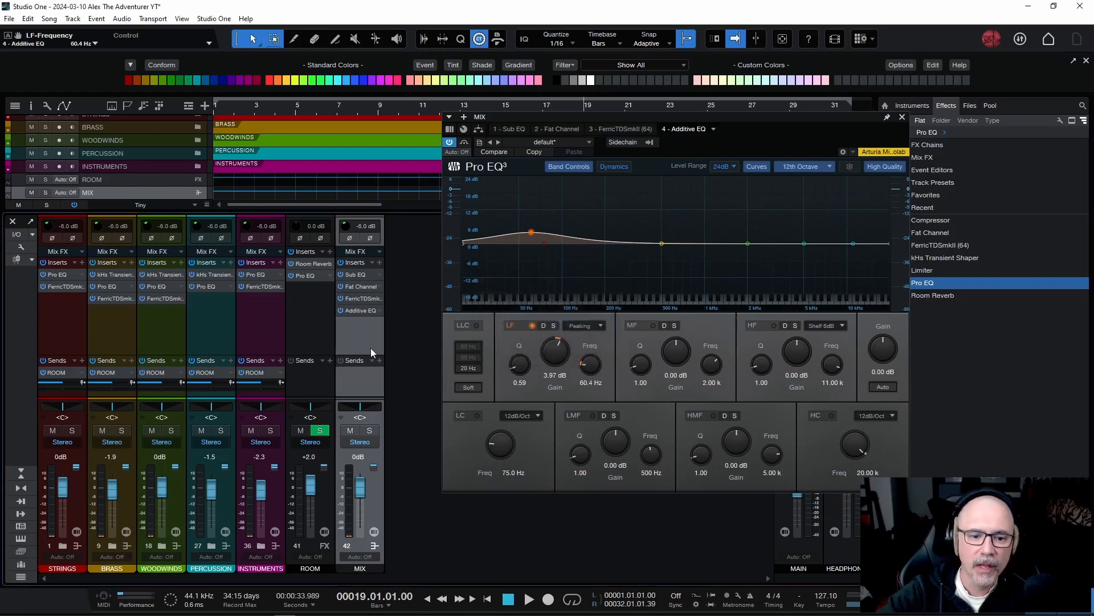